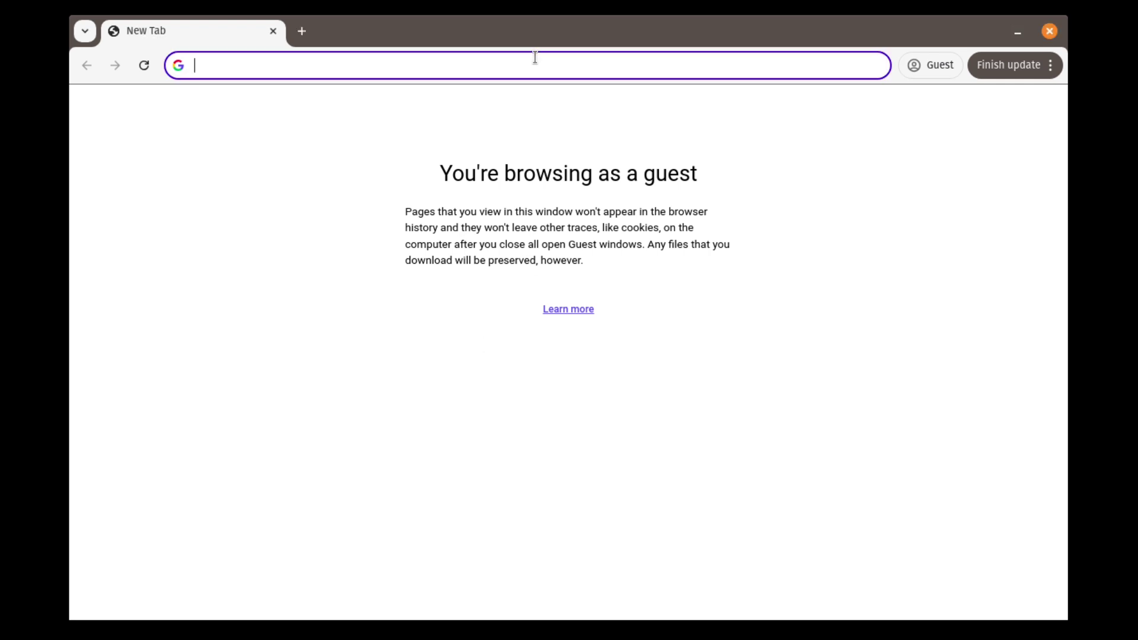
Step: Enter the router's admin address 192.168.1.1 in the guest tab's address bar
text(192.168.1.1)
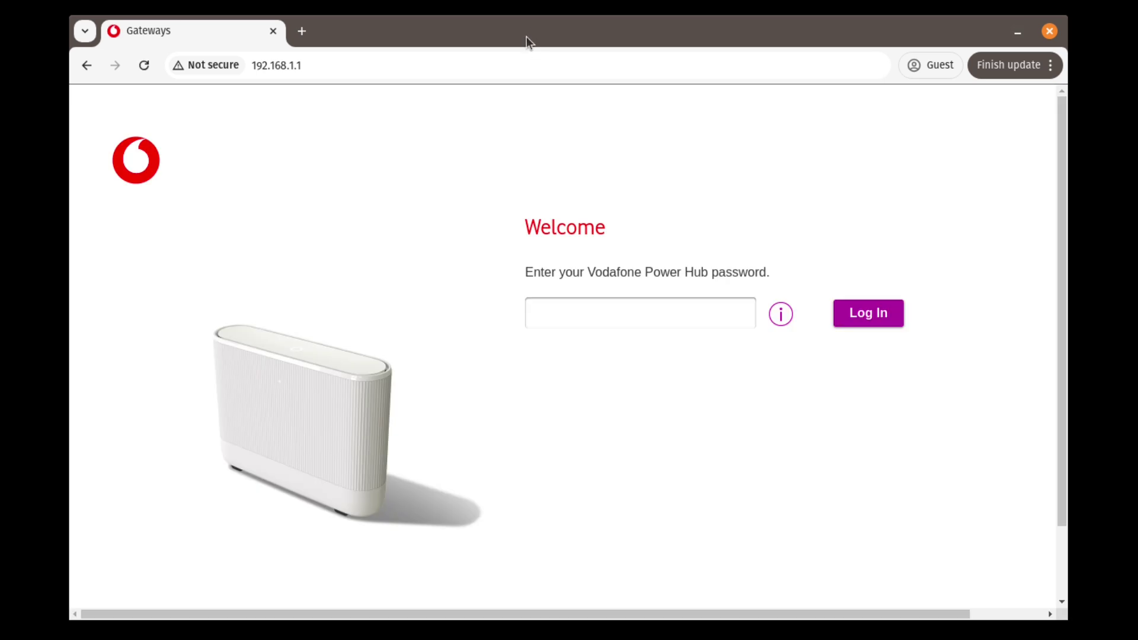
Step: Paste the router admin password, check where it is printed, and log in
click(573, 311)
key(ctrl+v)
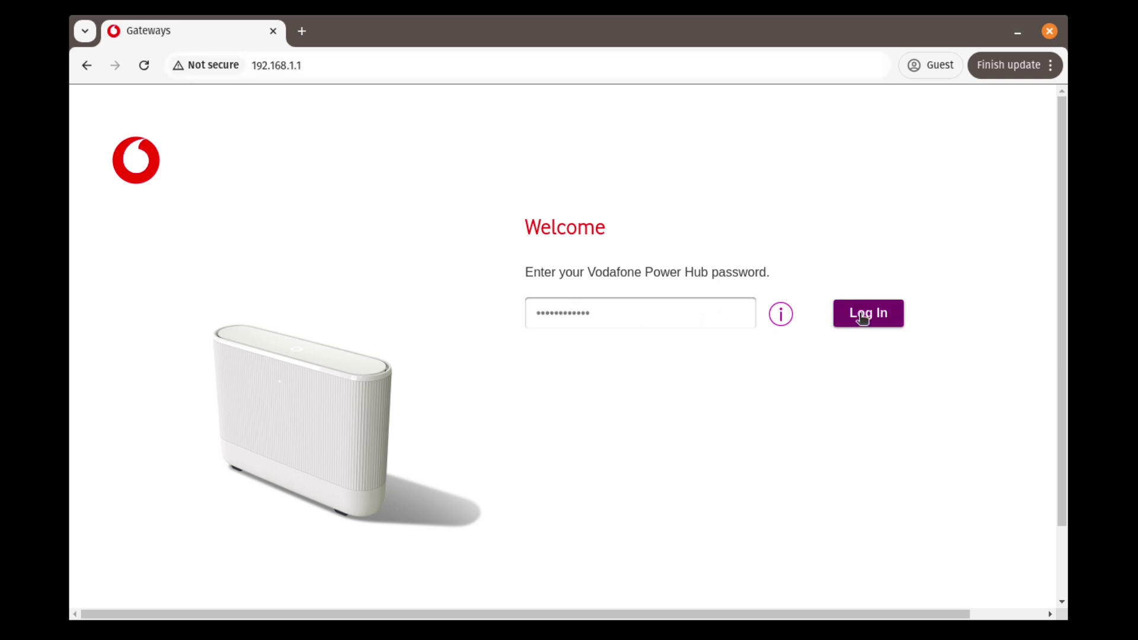
click(782, 317)
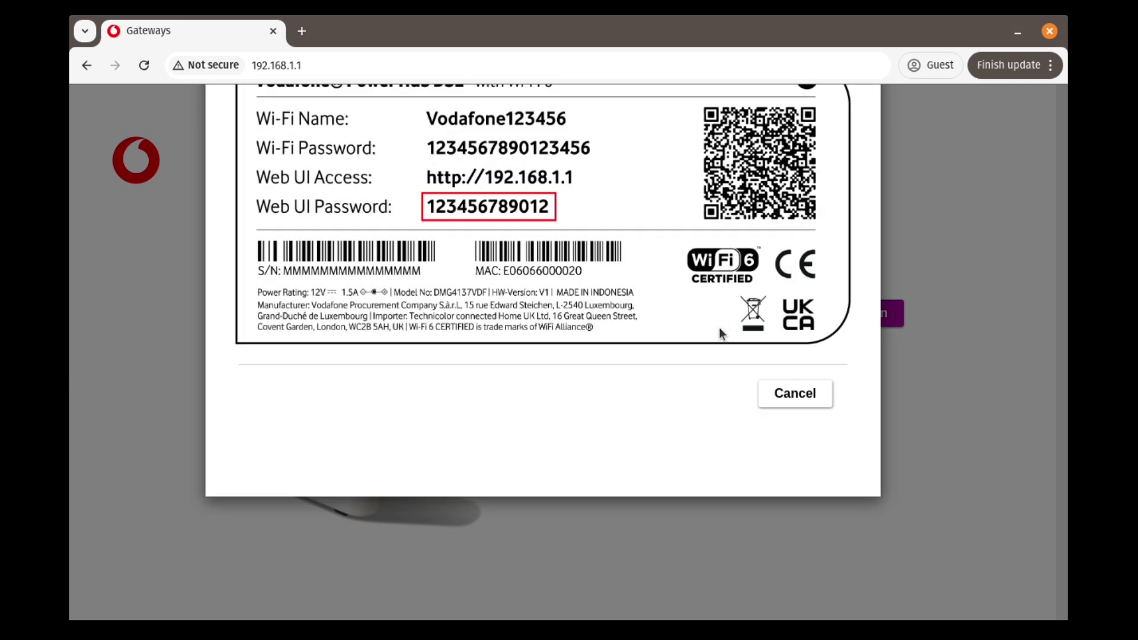
click(781, 402)
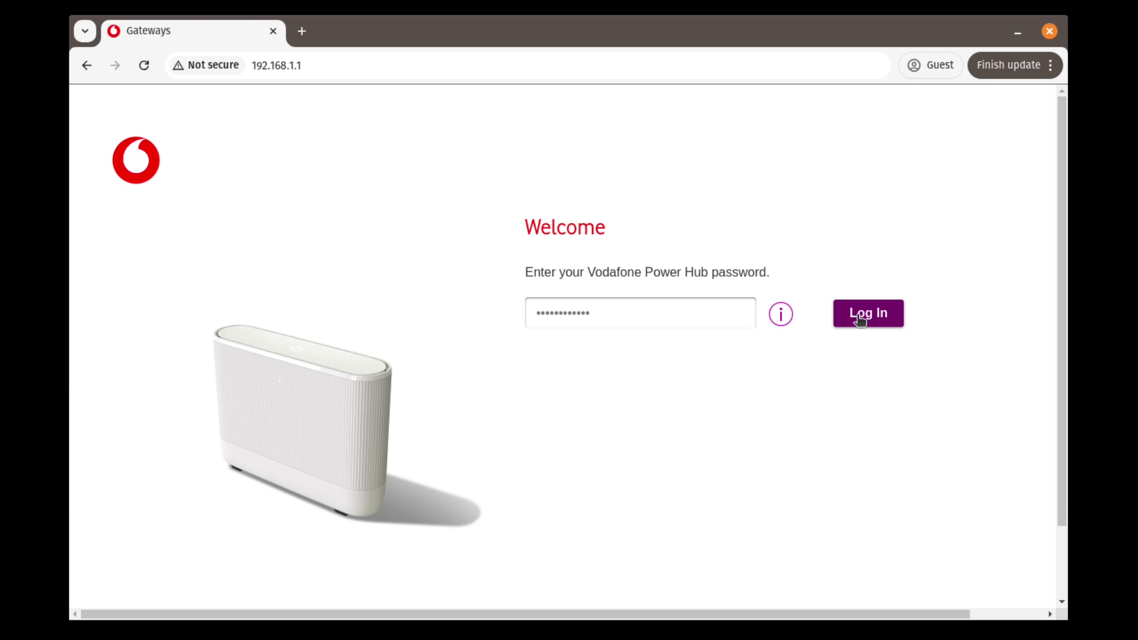
click(859, 318)
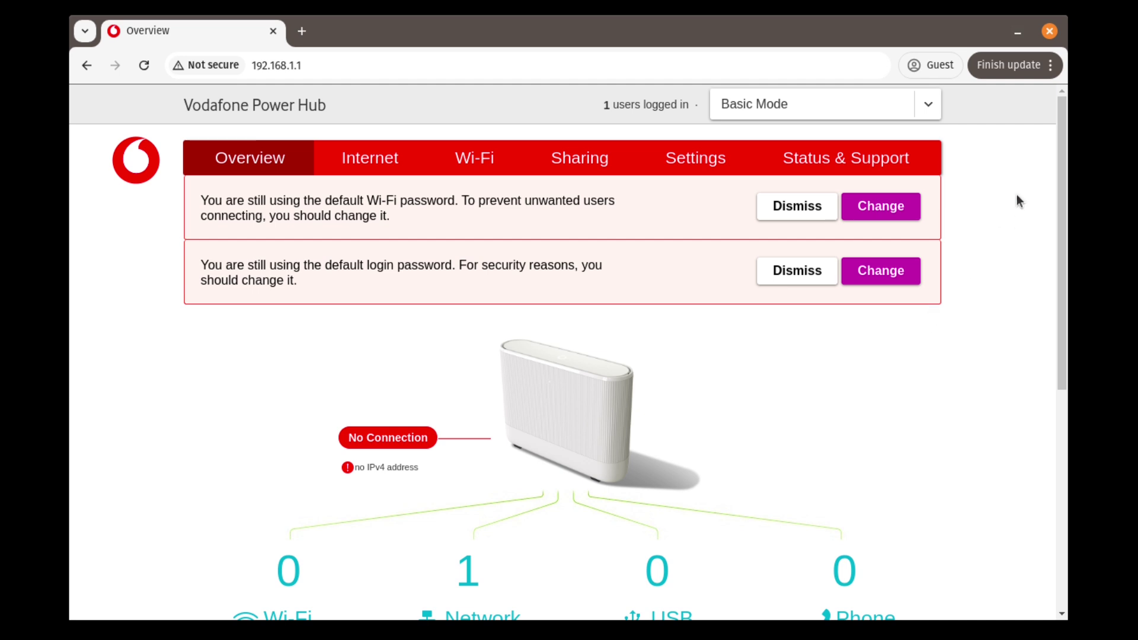
Step: Check the interface mode list without leaving Basic Mode, and scroll through the Overview
drag(1062, 139, 848, 115)
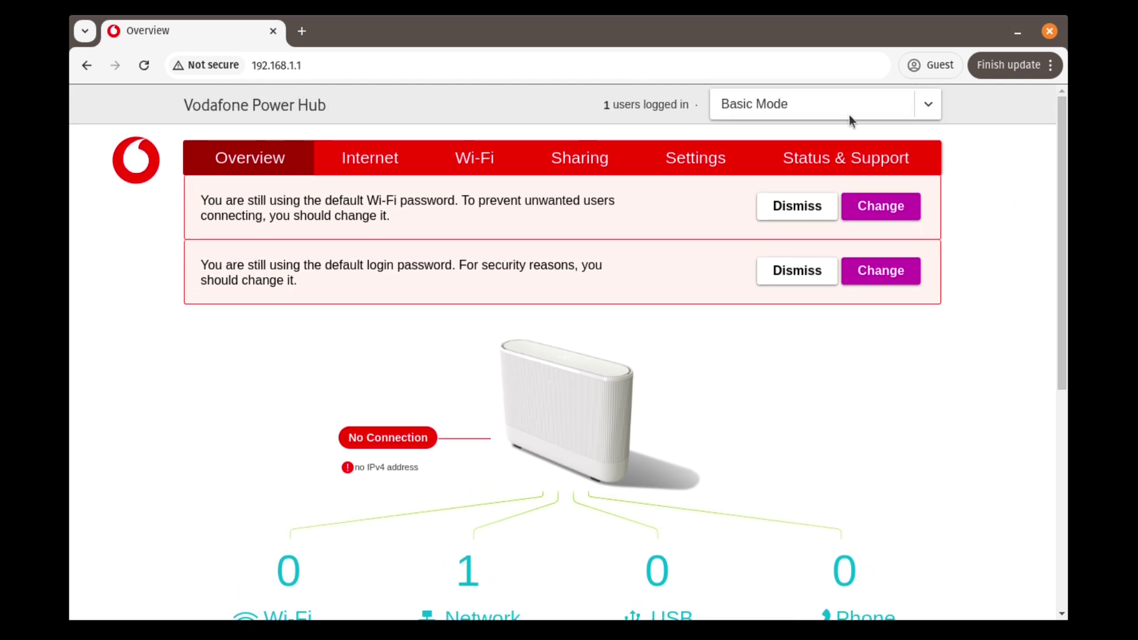
click(911, 105)
click(993, 141)
drag(1062, 129, 1054, 354)
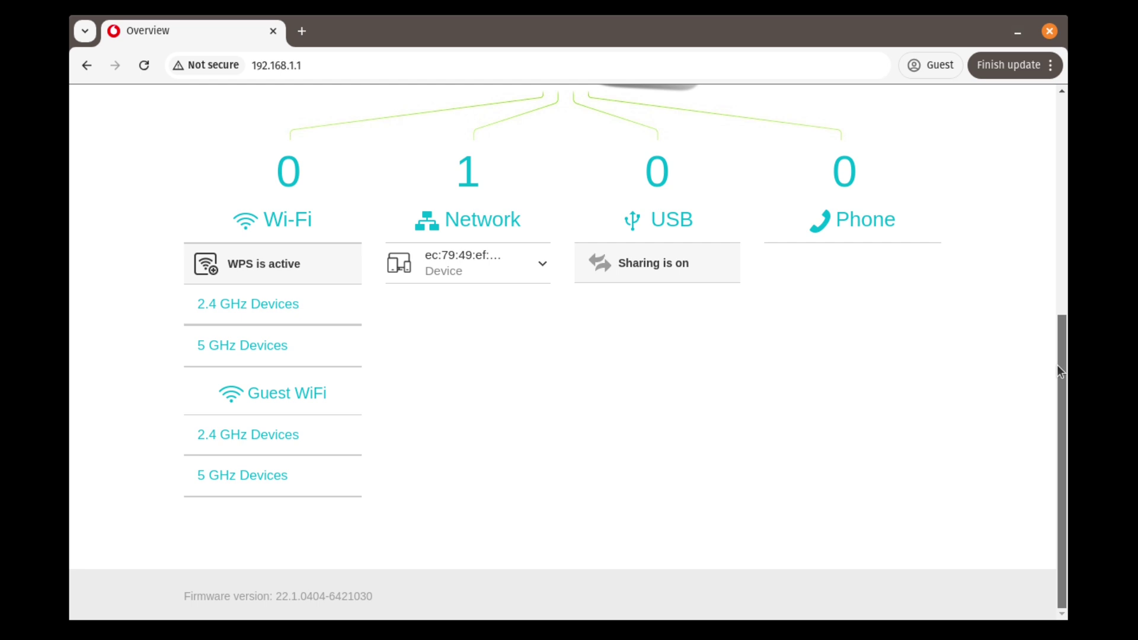
drag(1058, 365, 1051, 114)
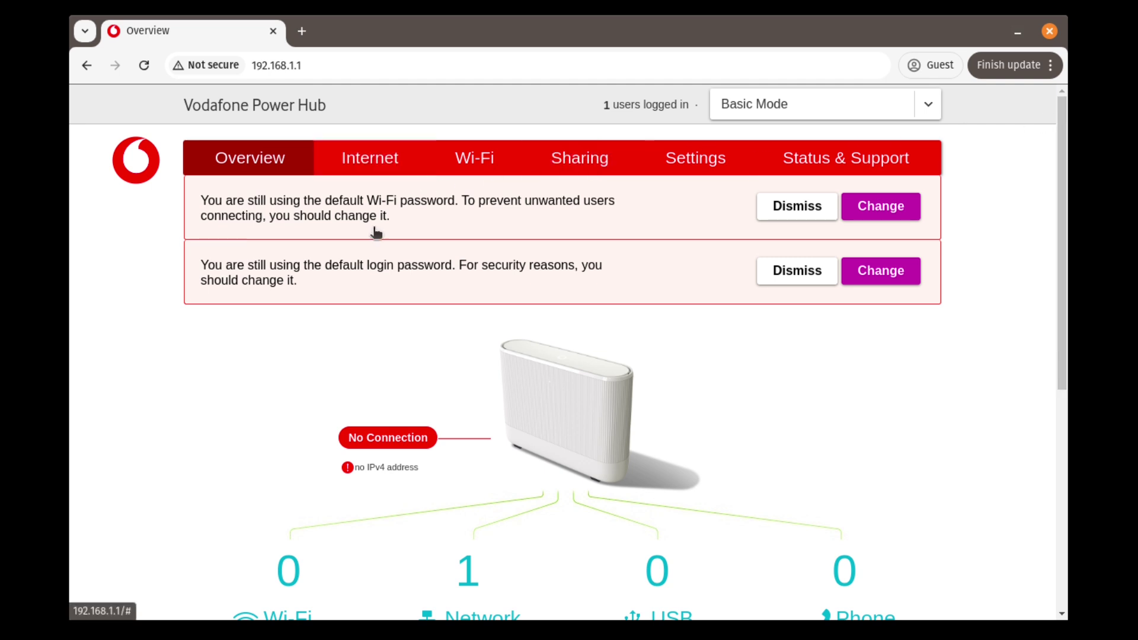
scroll(356, 460, down, 5)
Step: Visit the Wi-Fi page and the USB sharing page, returning to the Overview each time
click(286, 337)
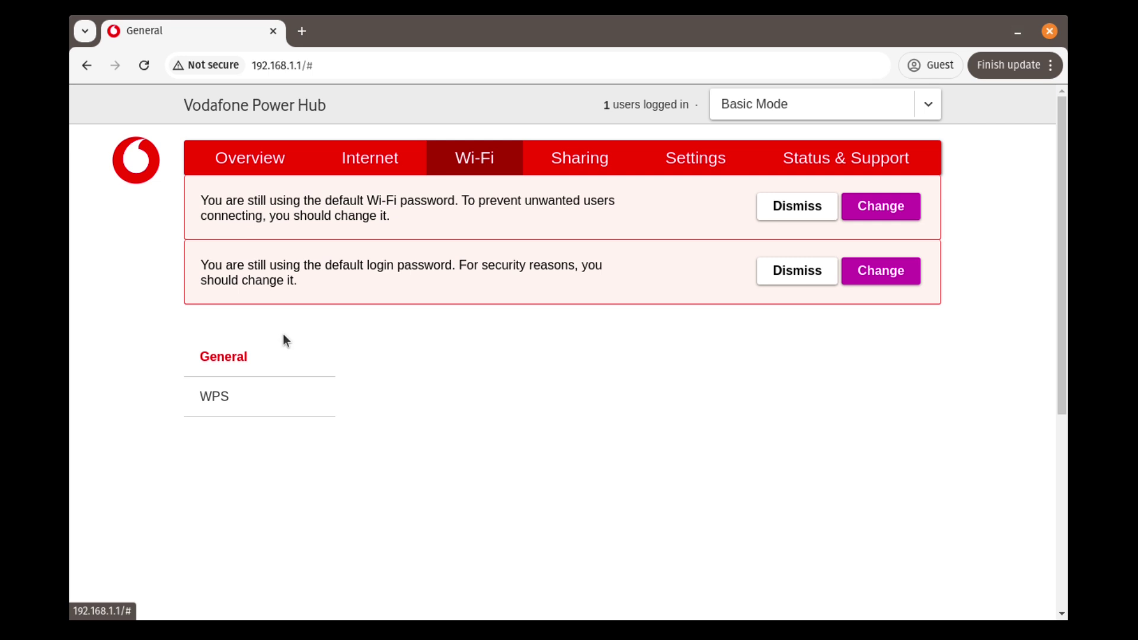
click(248, 162)
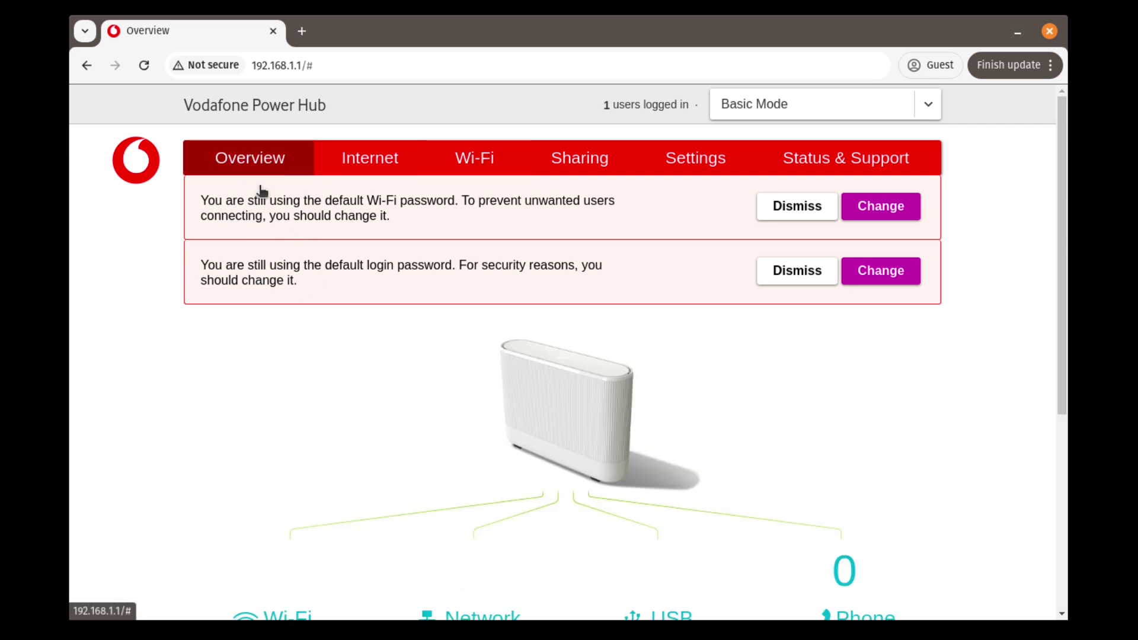
scroll(599, 514, down, 3)
click(675, 431)
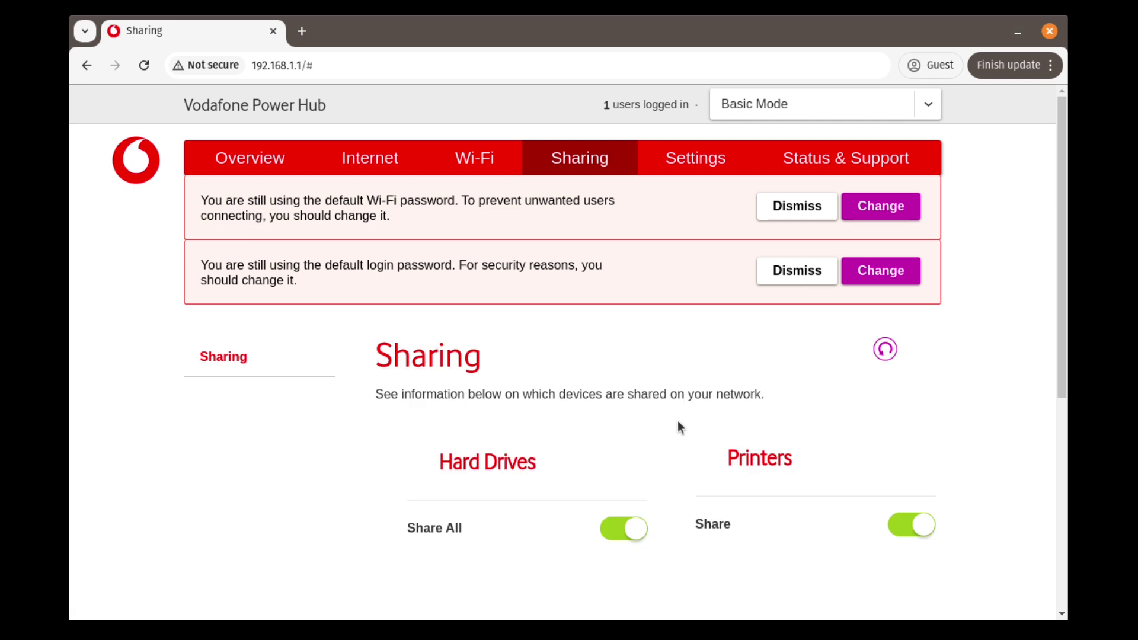
click(215, 155)
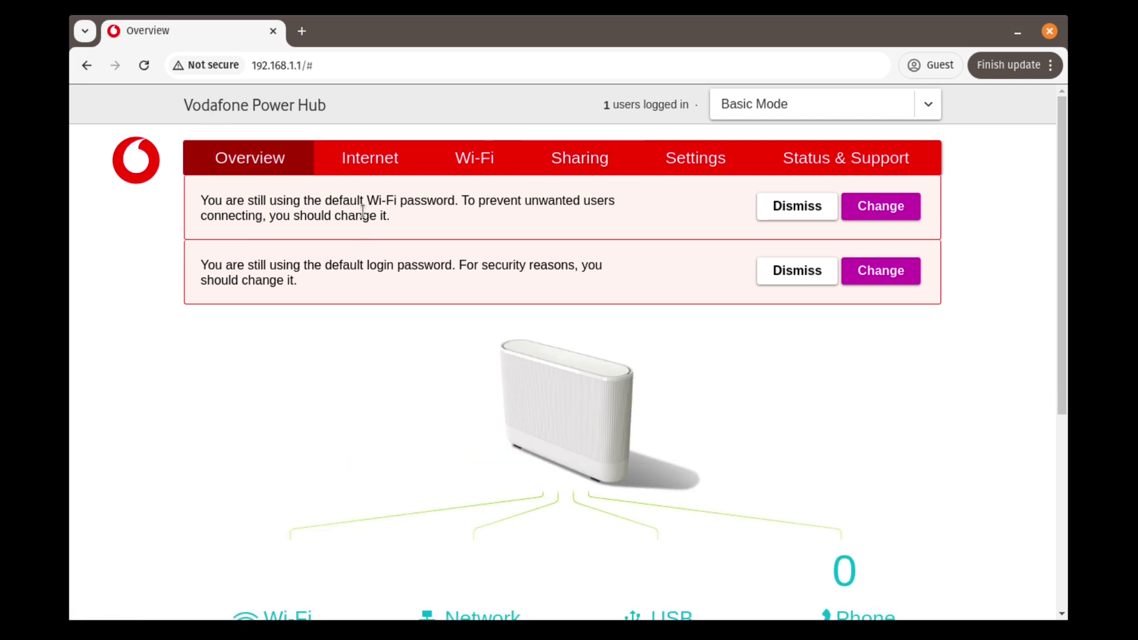
Step: Turn on Allow Ping to WAN interface in the Internet firewall settings and apply it
click(366, 167)
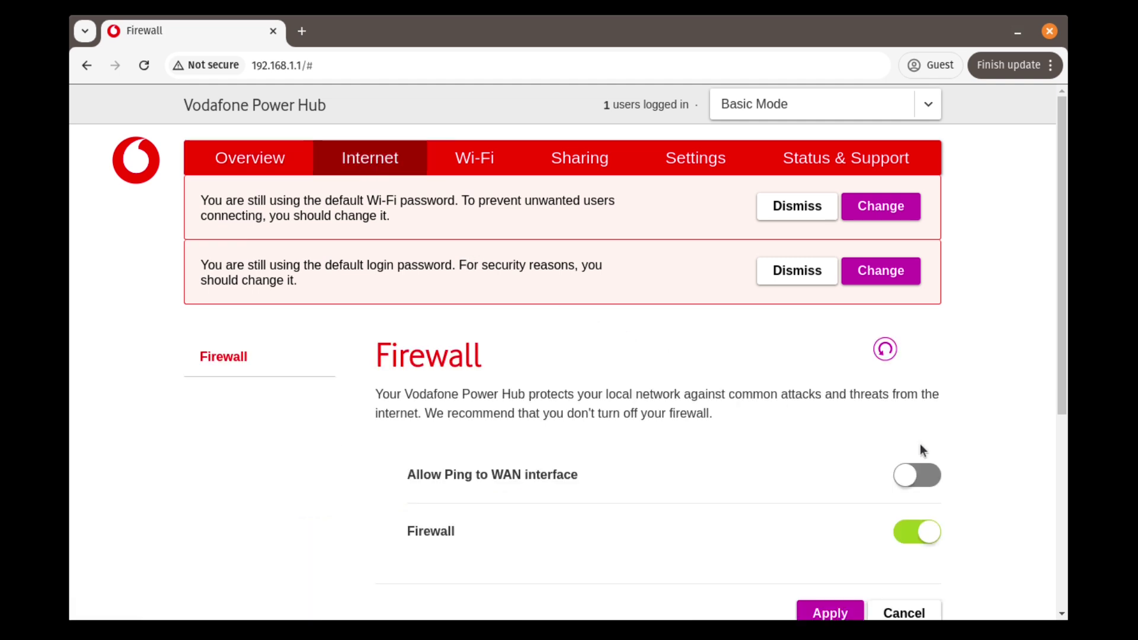
drag(1058, 346, 1063, 430)
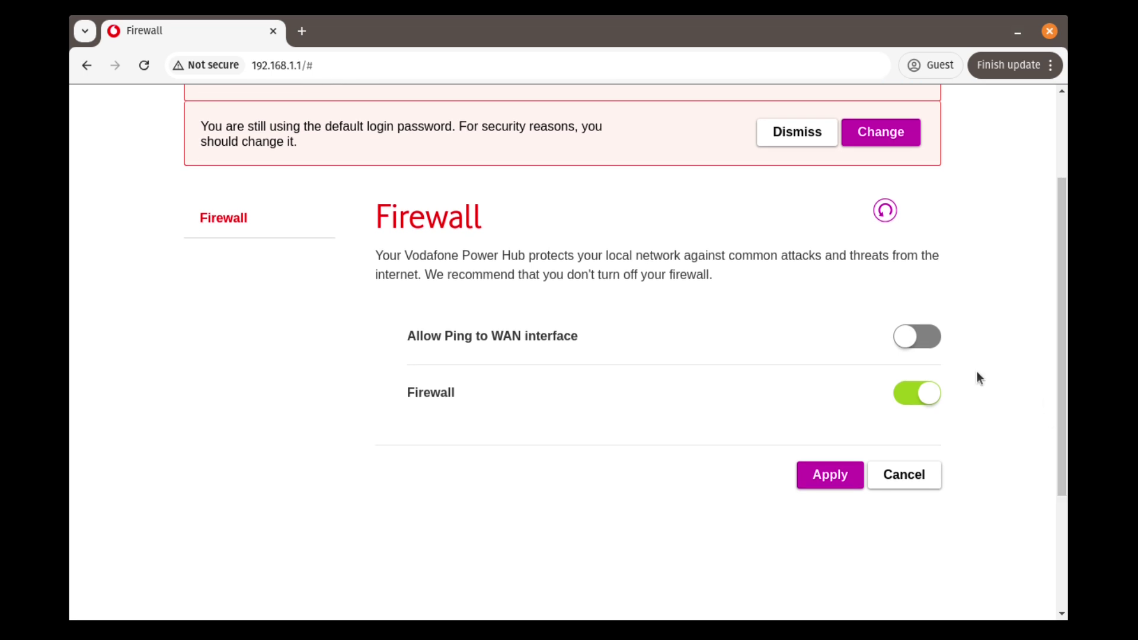
click(932, 345)
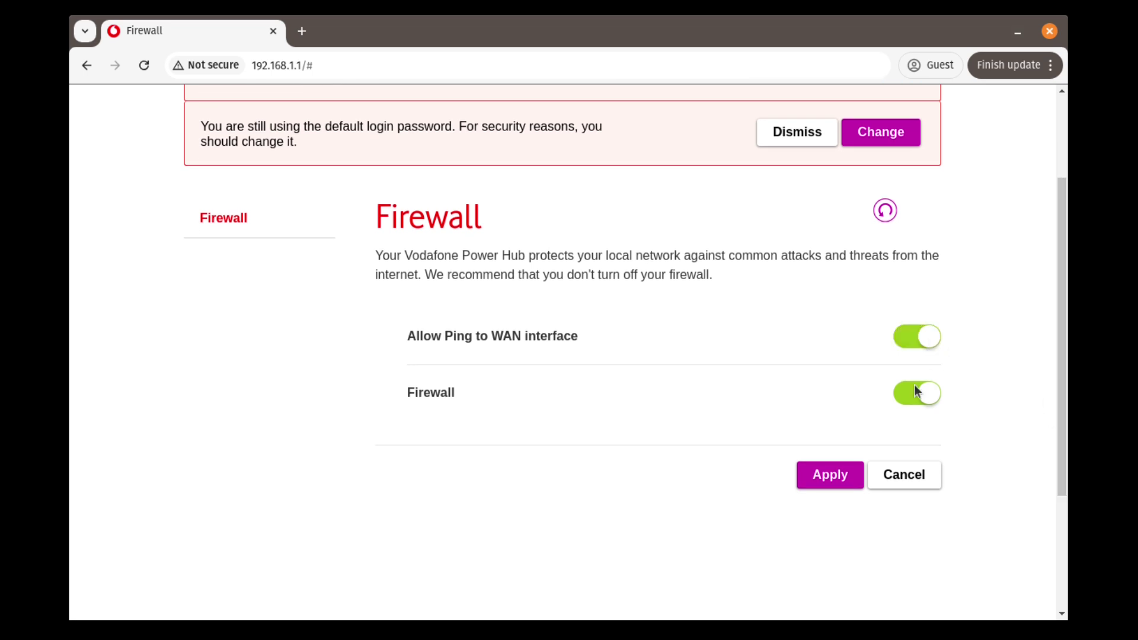
click(838, 477)
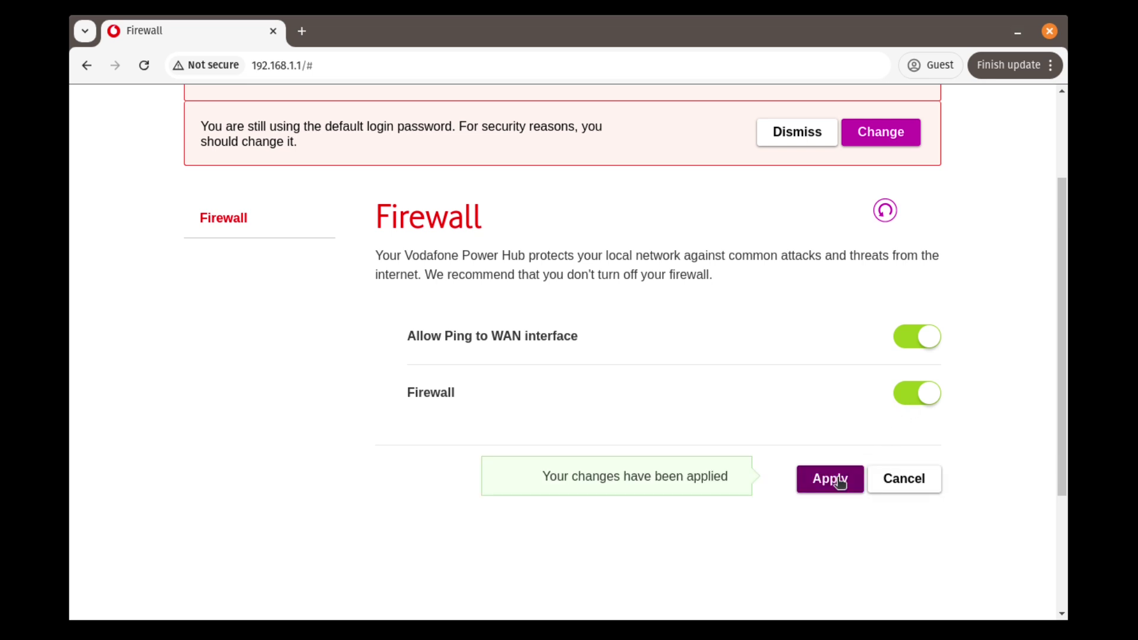
drag(1062, 368, 1051, 279)
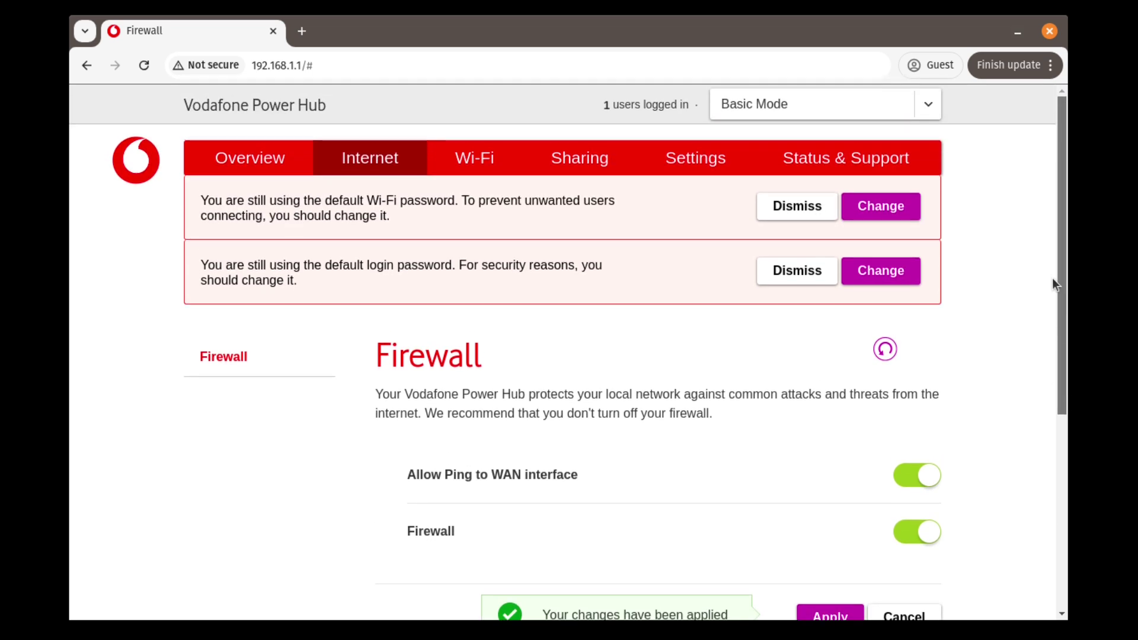
Step: Open General Wi-Fi Settings and scroll down to the Wi-Fi network Setup section
click(483, 164)
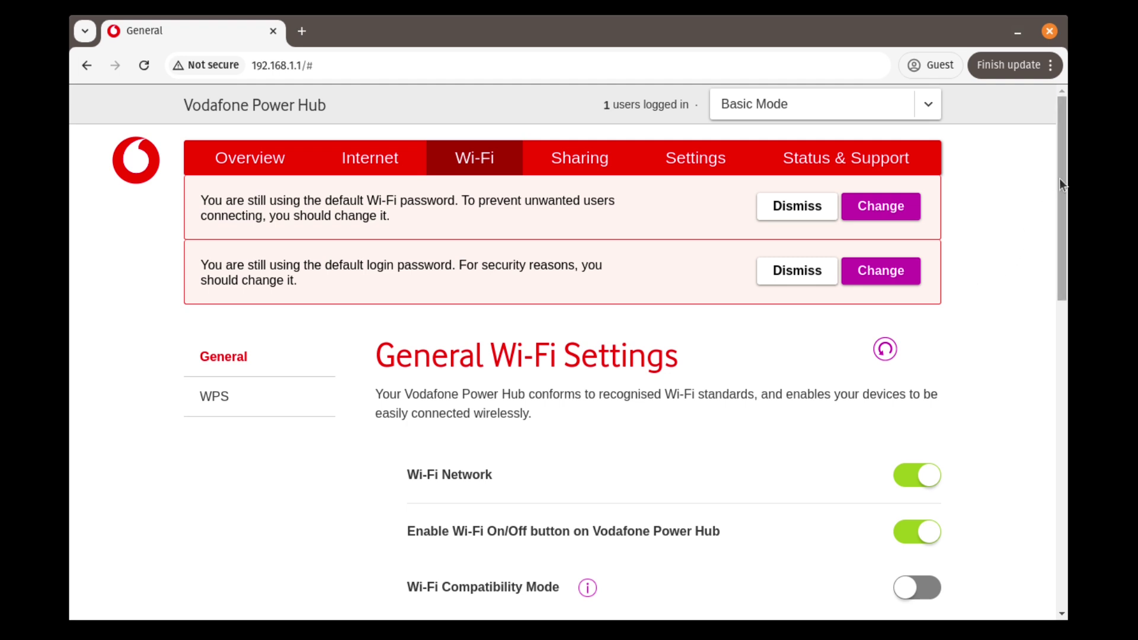
drag(1060, 177, 1033, 320)
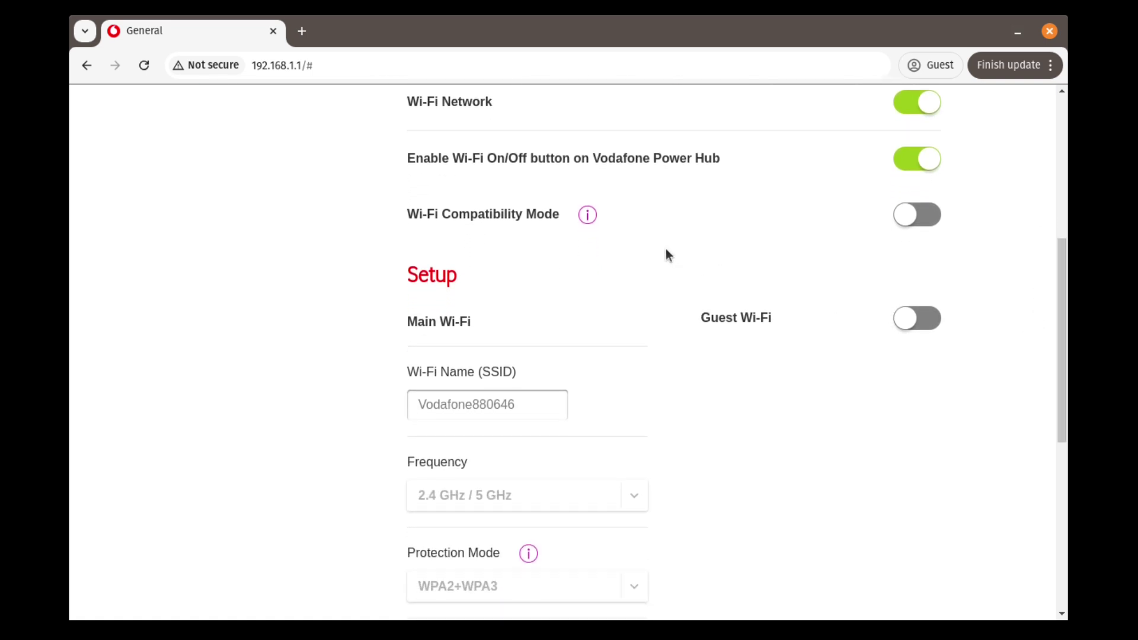
click(586, 216)
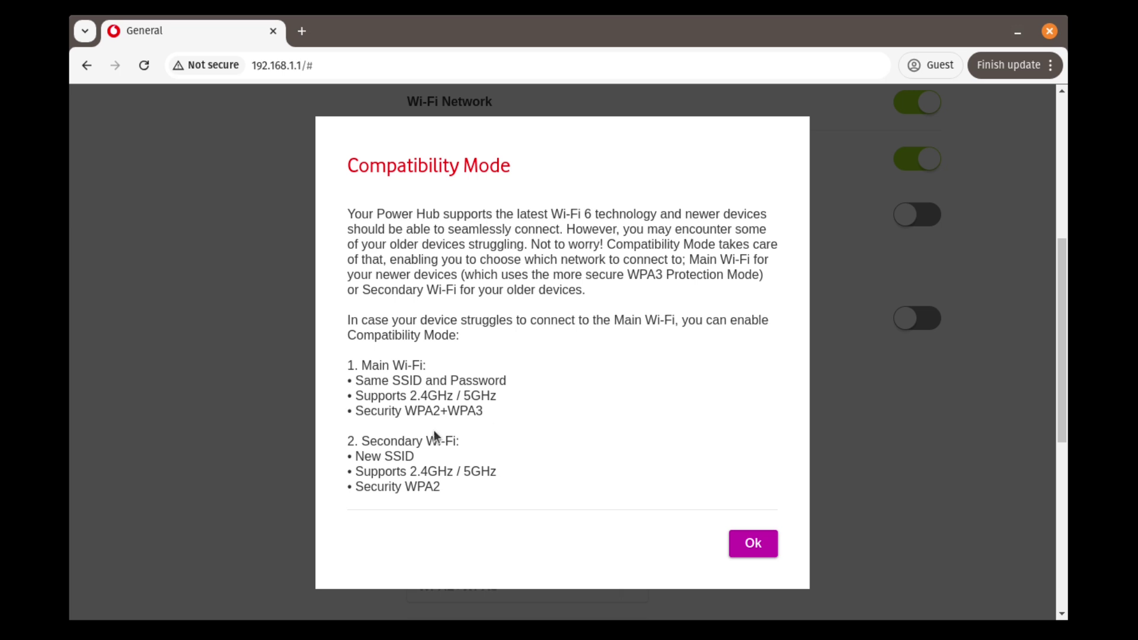
drag(348, 441, 442, 488)
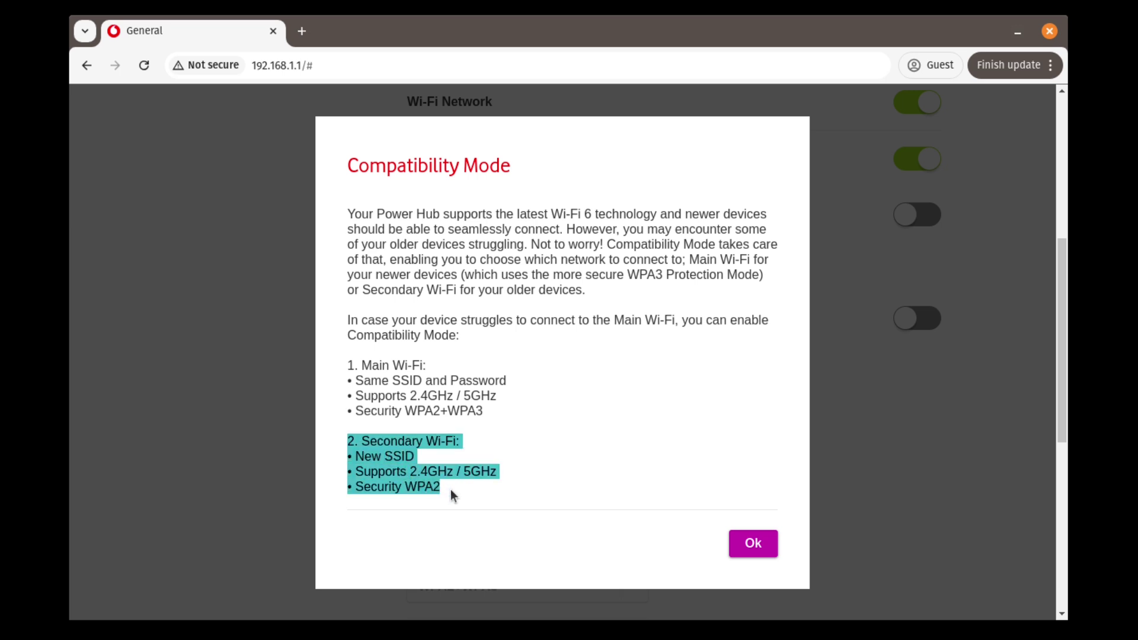
click(453, 489)
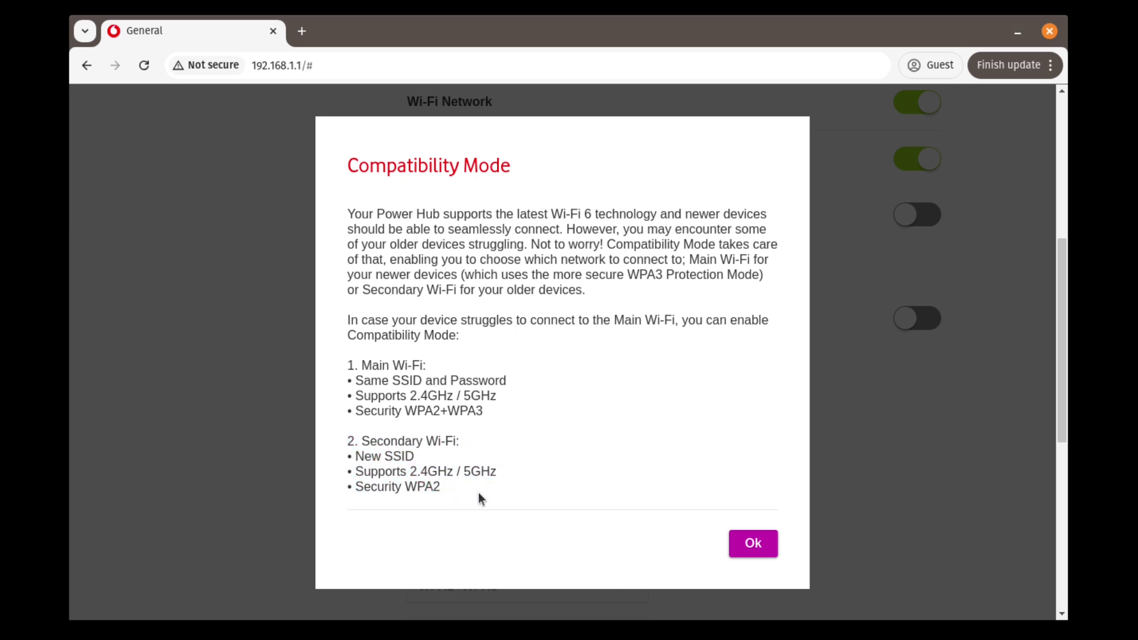
drag(396, 485, 349, 443)
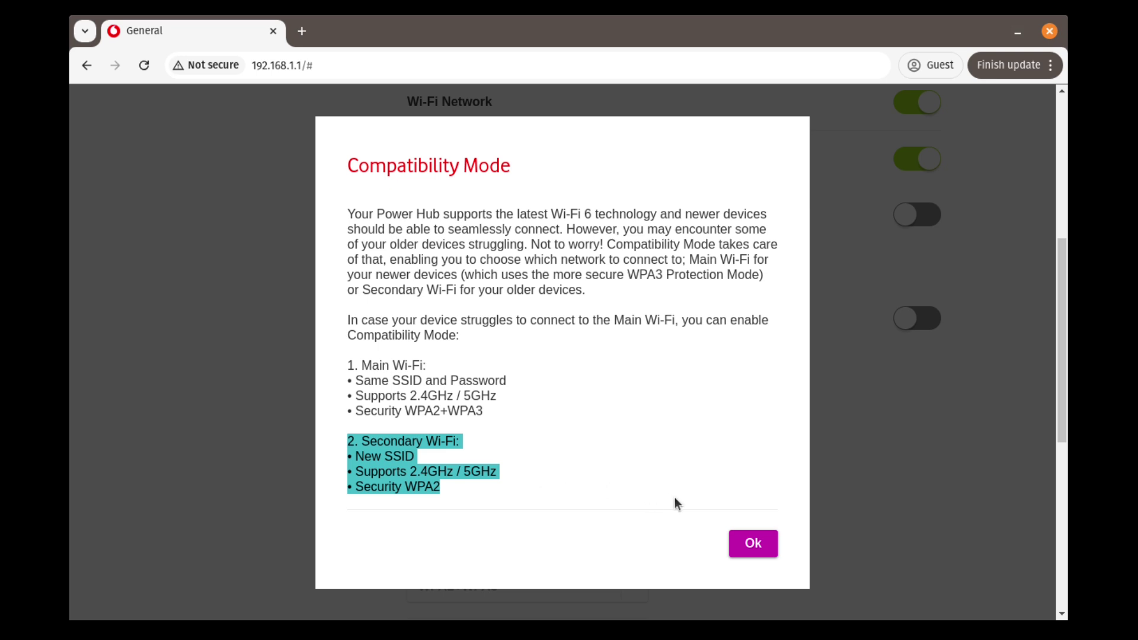
click(755, 548)
Step: Dismiss the Compatibility Mode explanation and toggle Guest Wi-Fi on, then back off
click(756, 548)
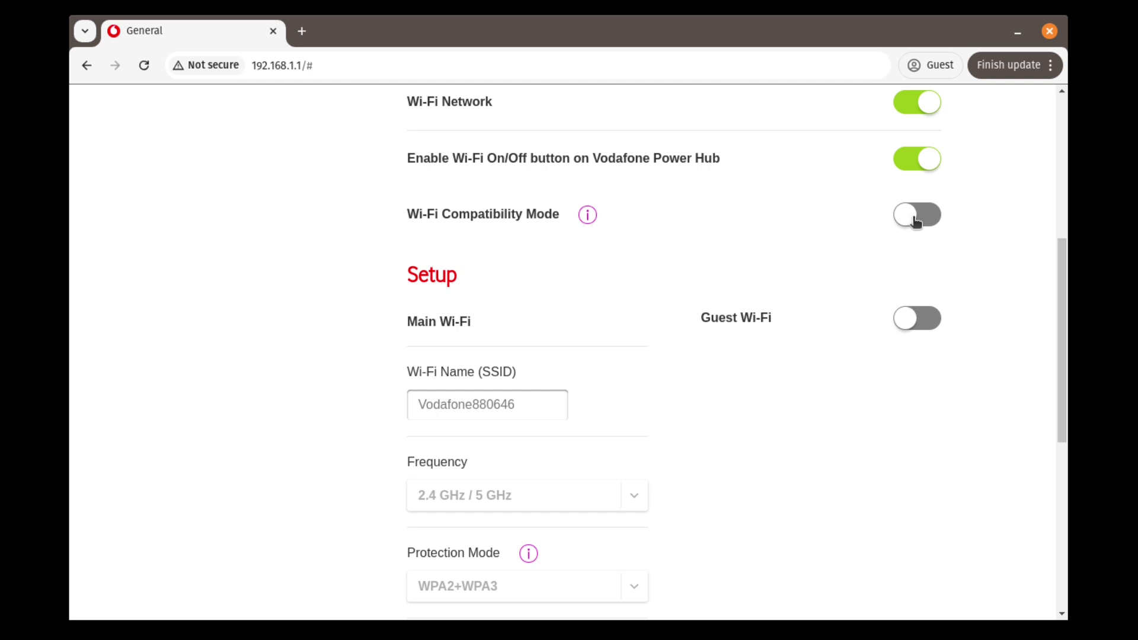
click(920, 325)
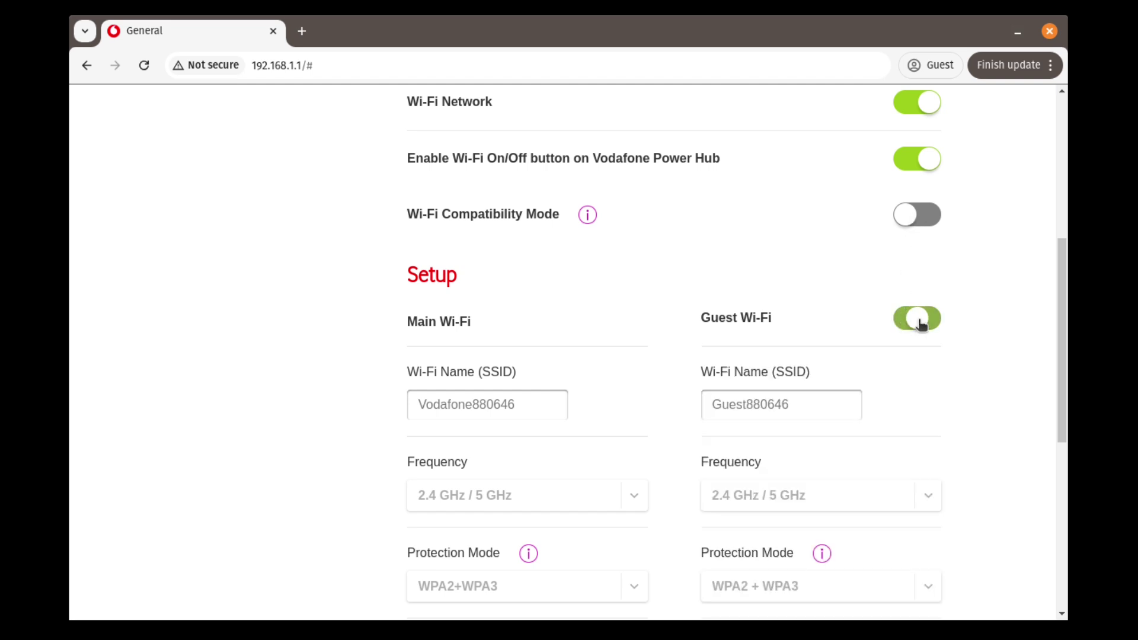
drag(1065, 274, 1050, 314)
click(935, 225)
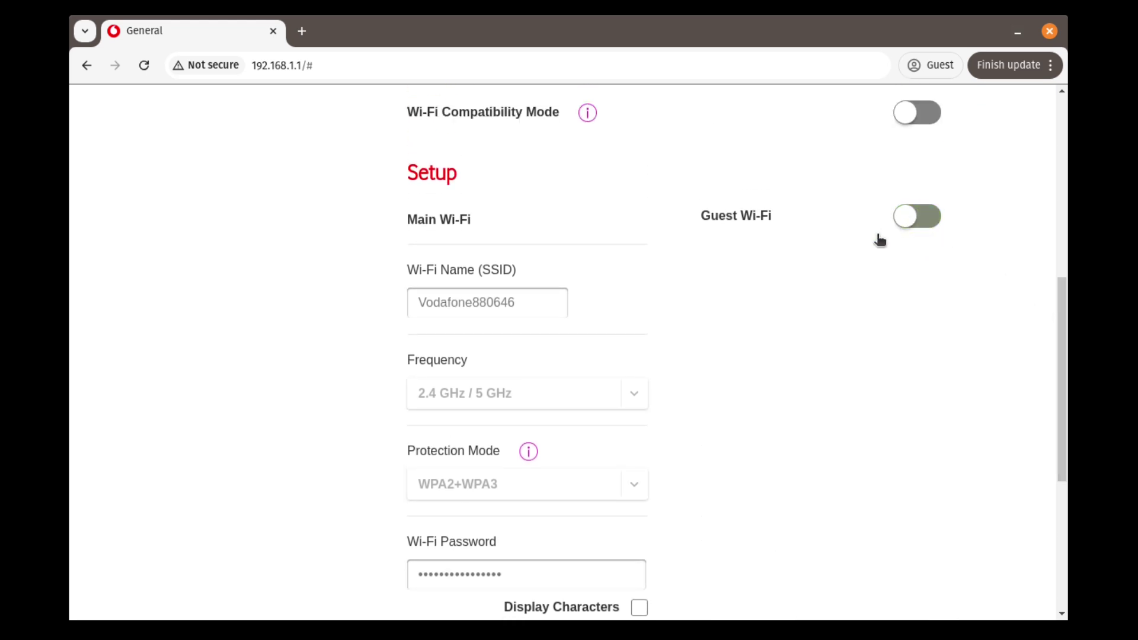
Step: Rename the main Wi-Fi network to EGGMAN and apply the setup change
drag(516, 303, 379, 292)
text(EGGMAN)
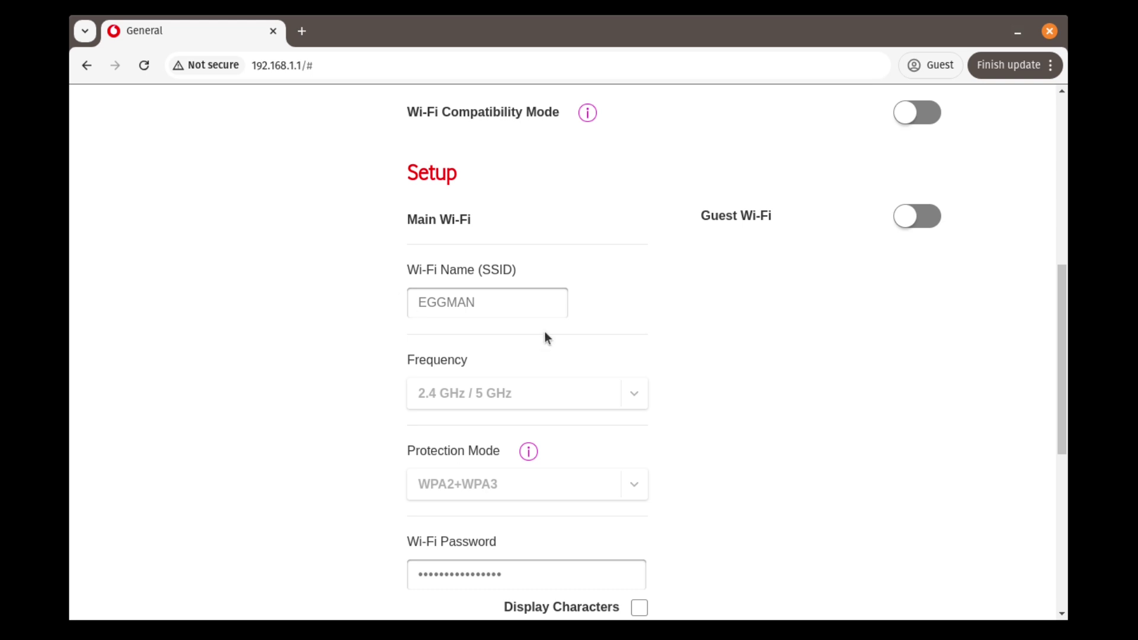
scroll(690, 430, down, 5)
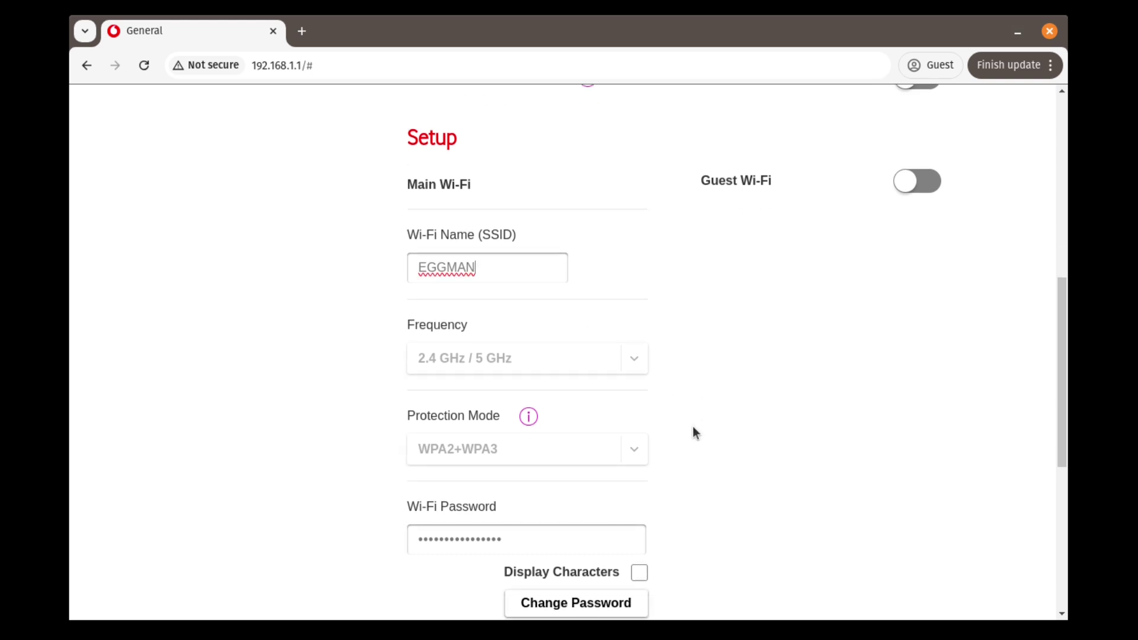
scroll(684, 526, down, 3)
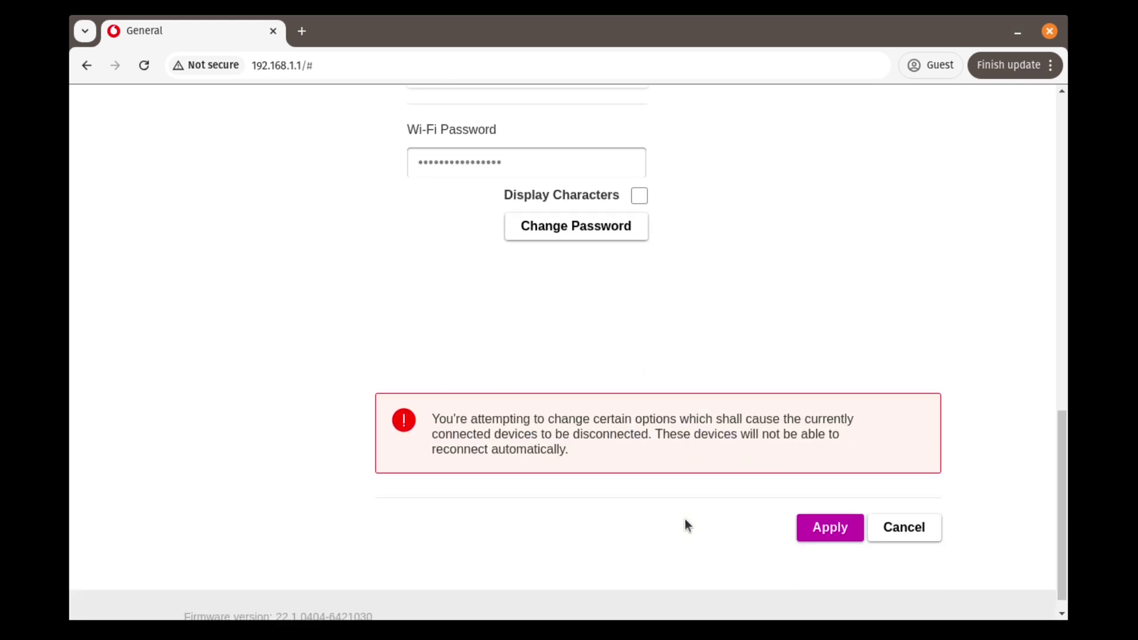
click(826, 510)
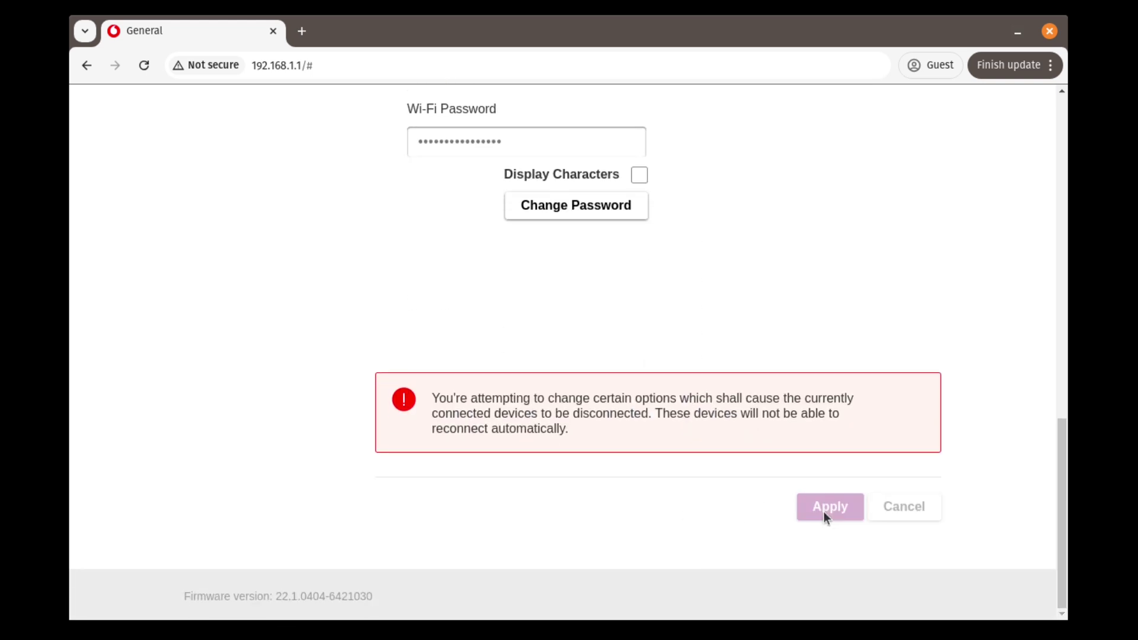
scroll(794, 474, up, 6)
scroll(794, 471, up, 6)
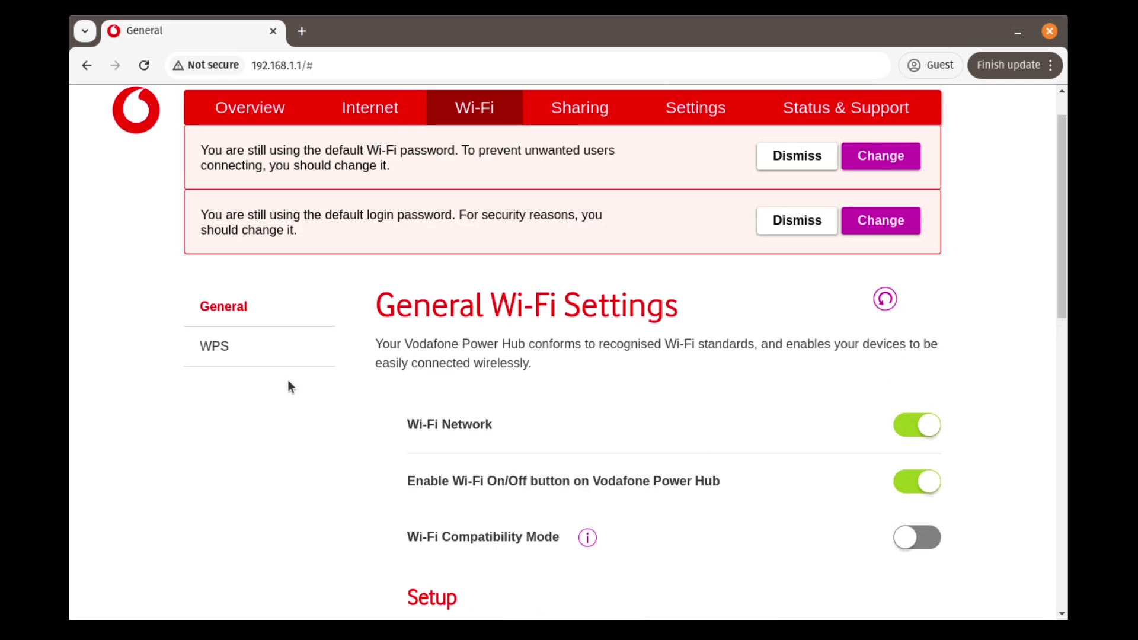
Step: On the WPS page, review the 'WPS is applied to' options and keep Main Wi-Fi
click(226, 353)
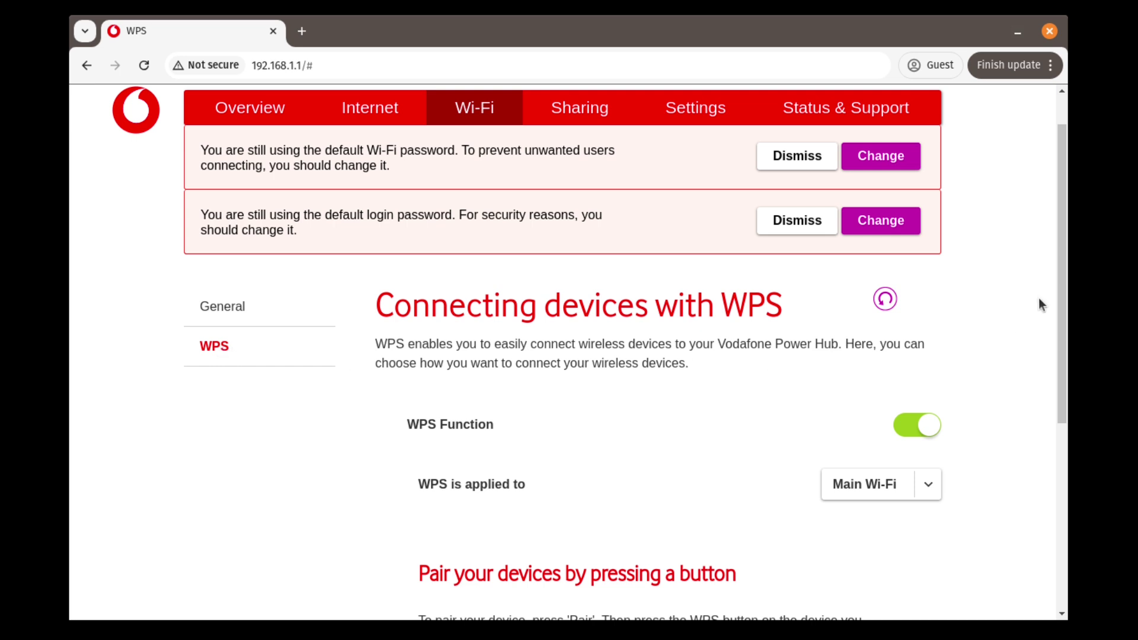
drag(1059, 251, 1031, 382)
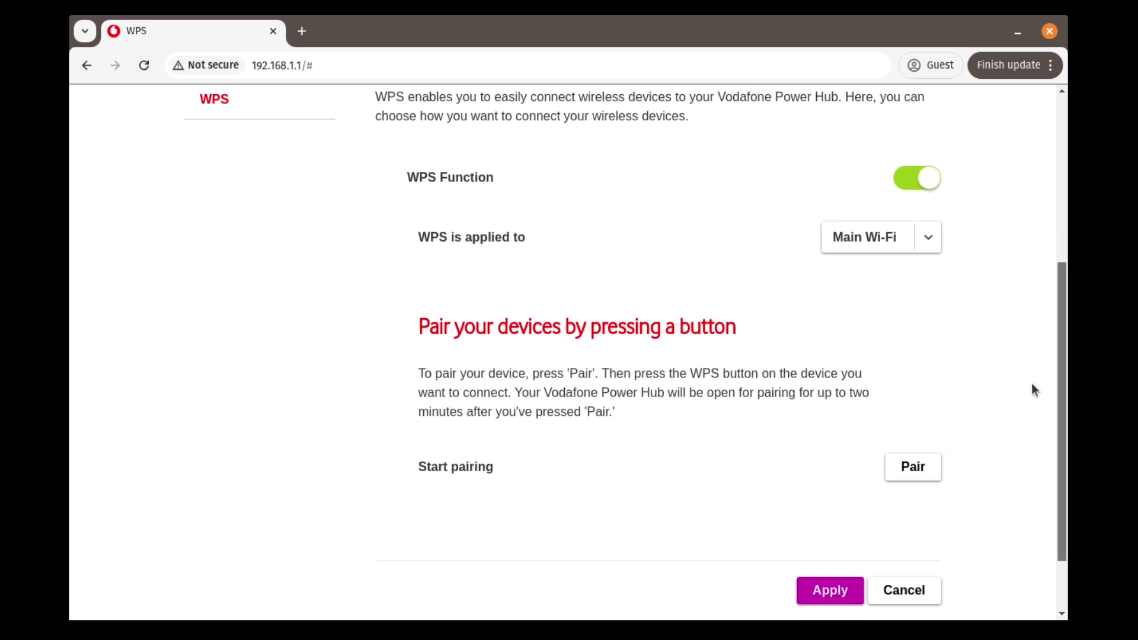
click(929, 240)
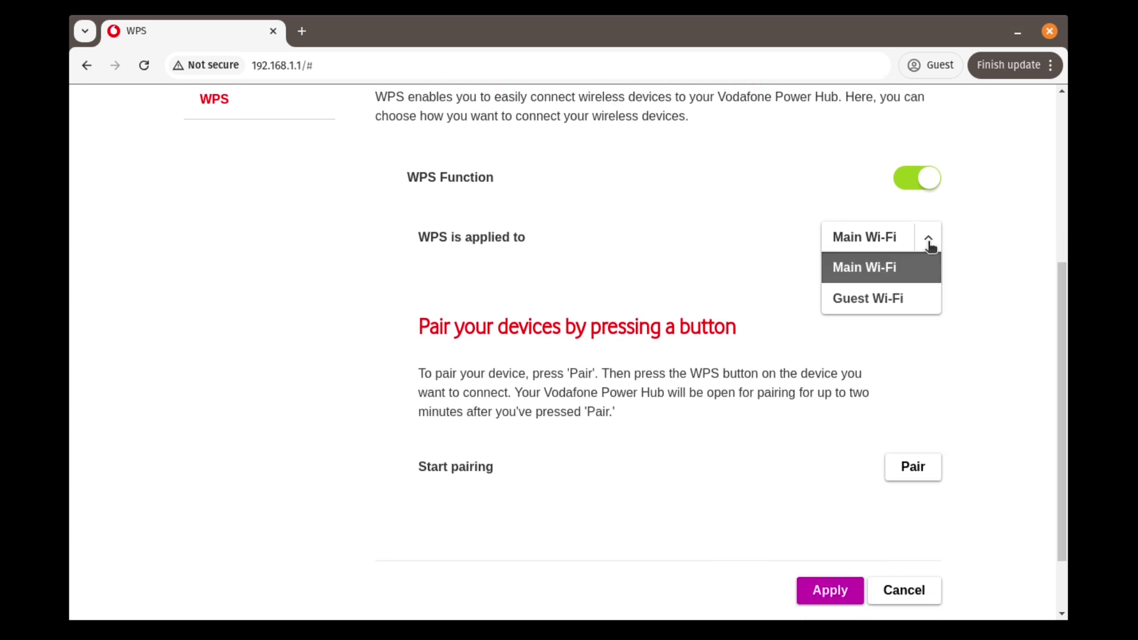
click(981, 249)
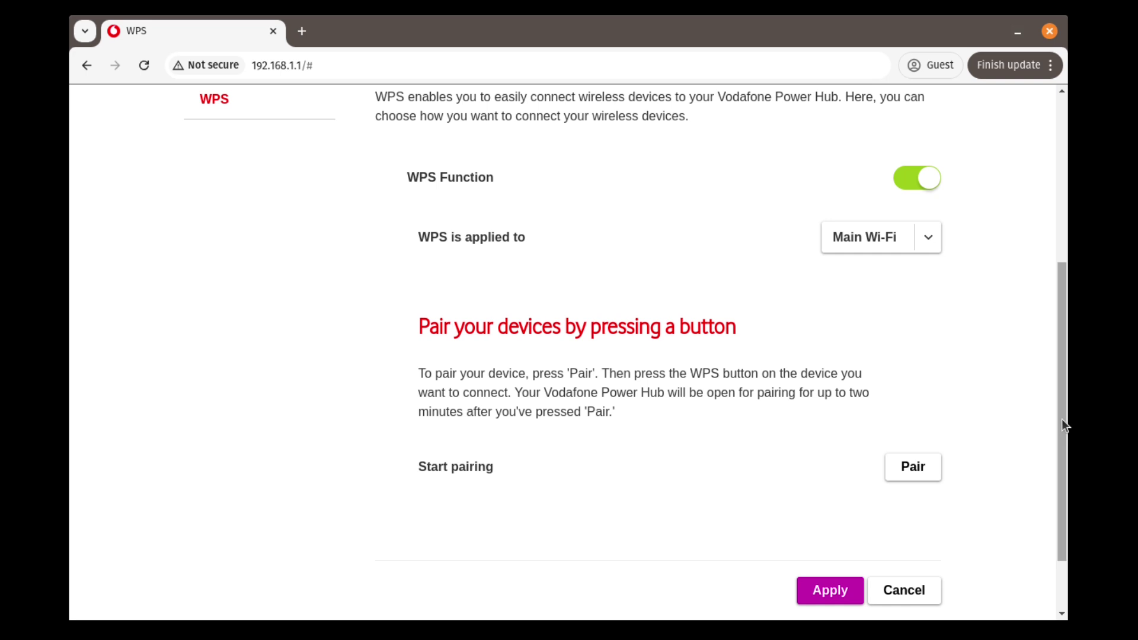
drag(1060, 422, 1061, 407)
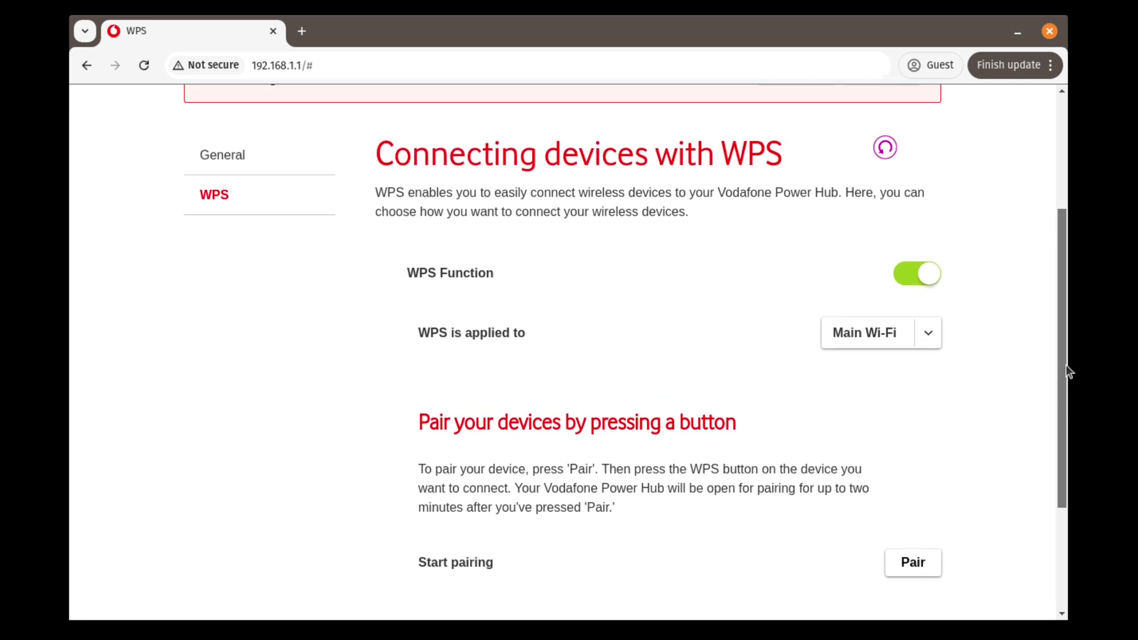
scroll(1065, 365, up, 5)
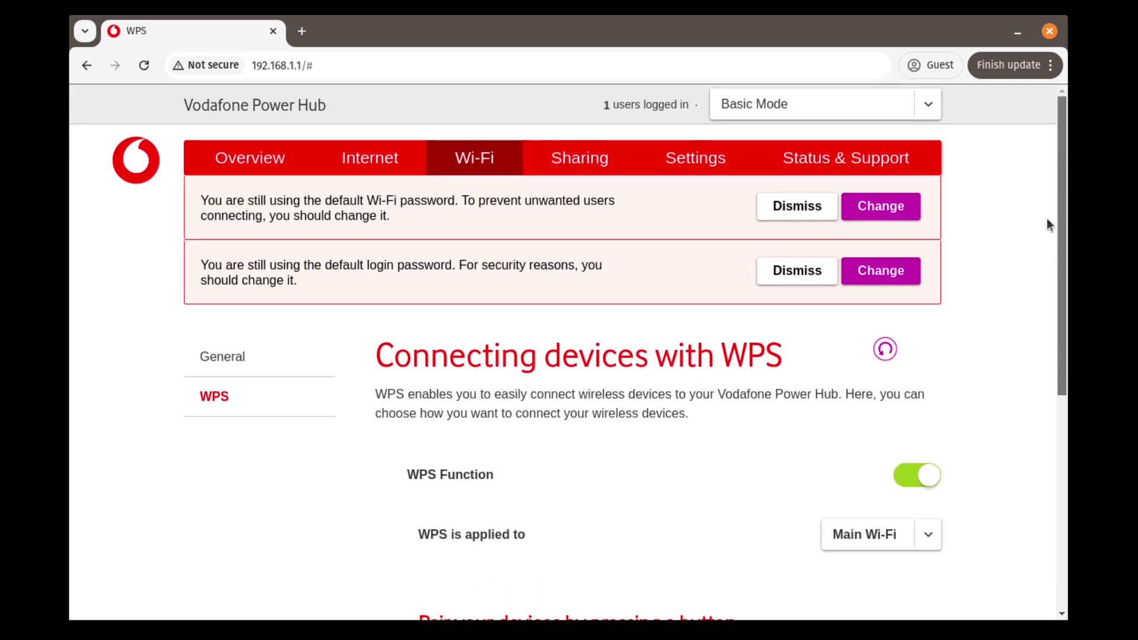
Step: Open the Sharing page showing Hard Drives Share All and Printers Share switched on
click(587, 163)
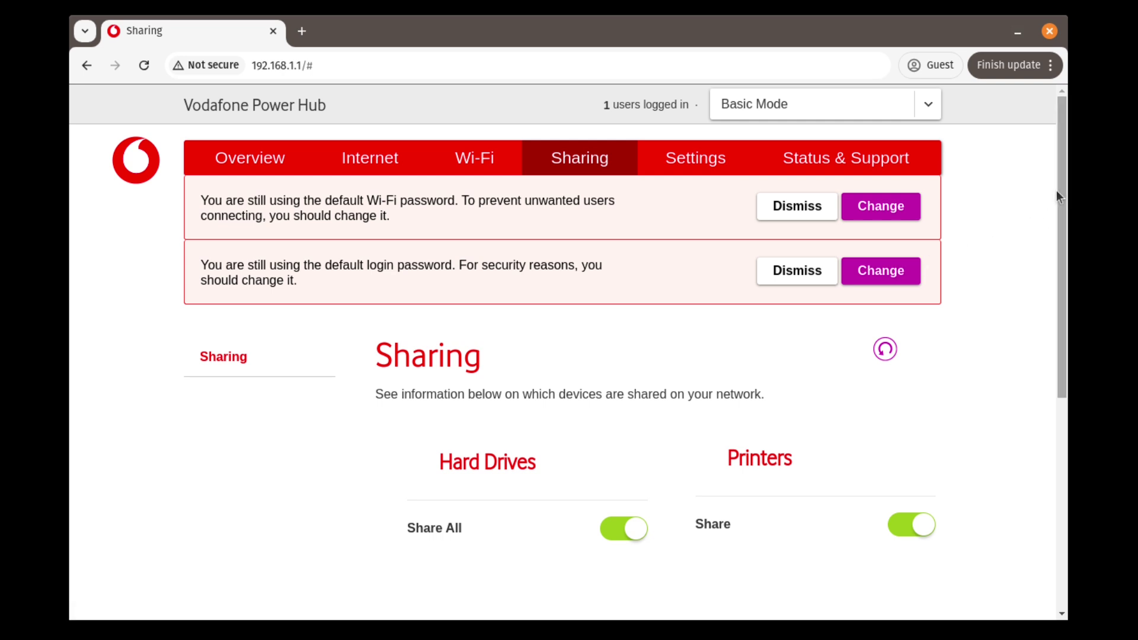
drag(1057, 193, 1030, 169)
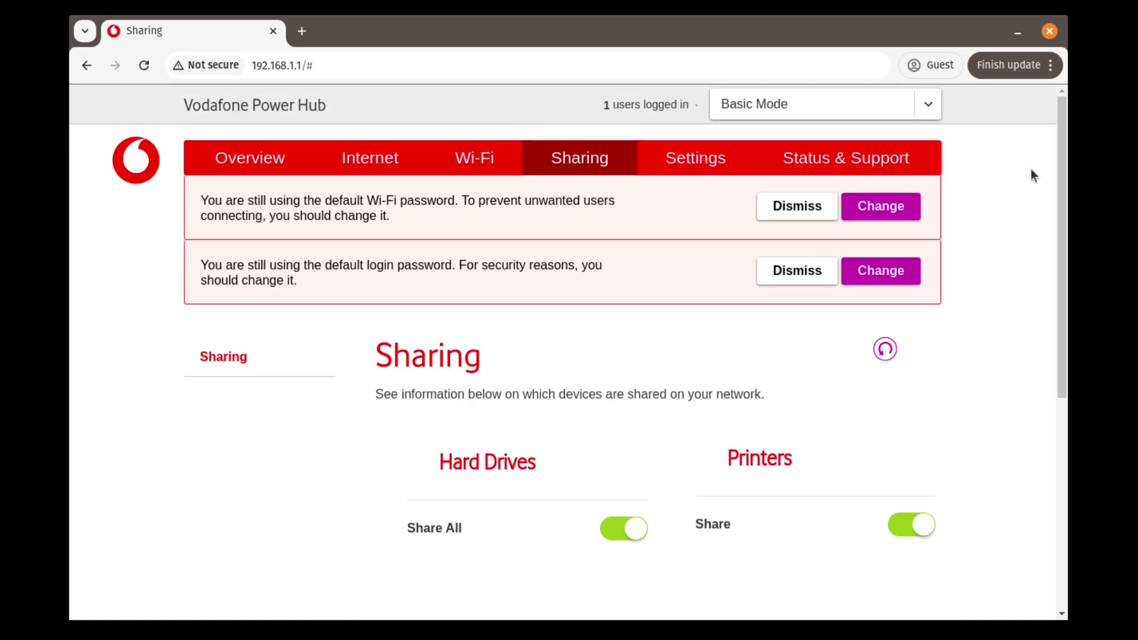
Step: Review the web UI password and LED Settings pages, then open Status & Support
click(681, 167)
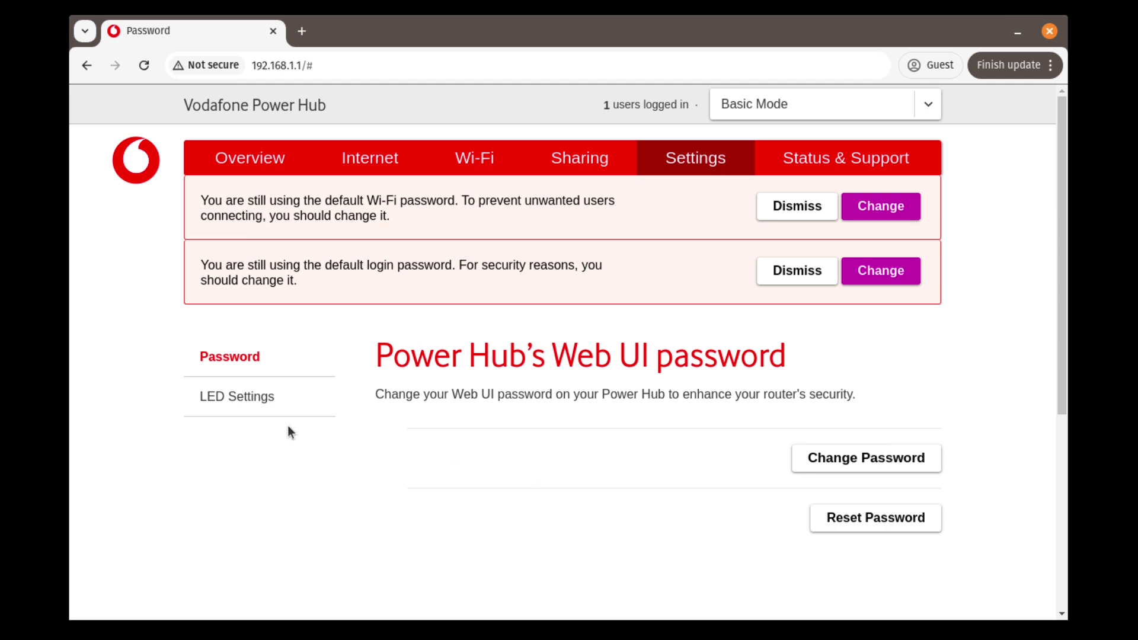
click(237, 401)
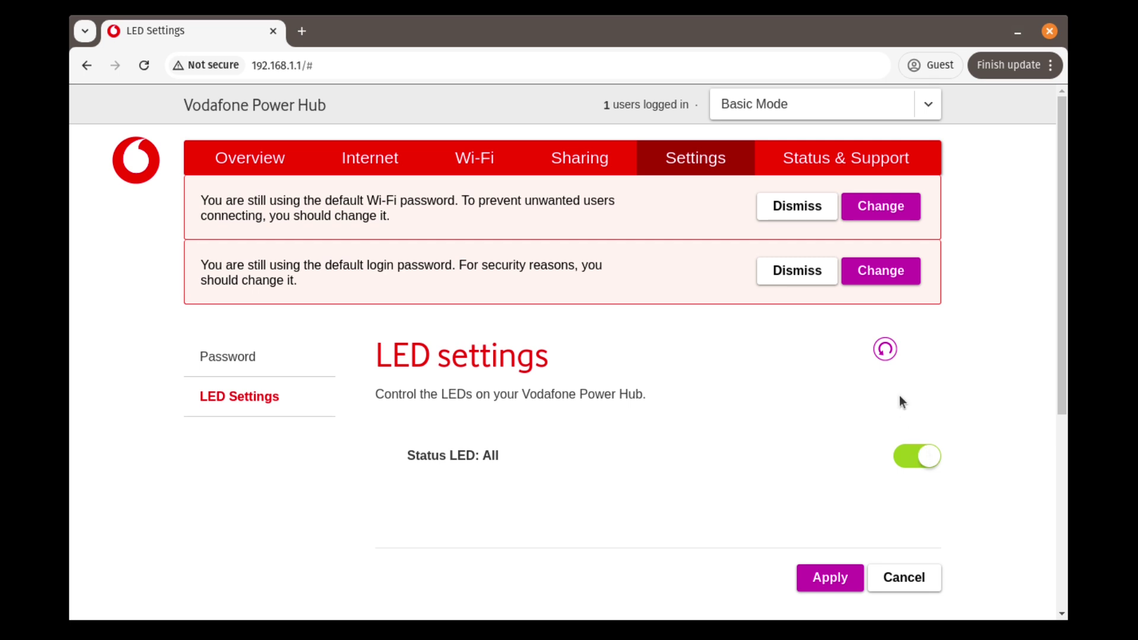
click(808, 158)
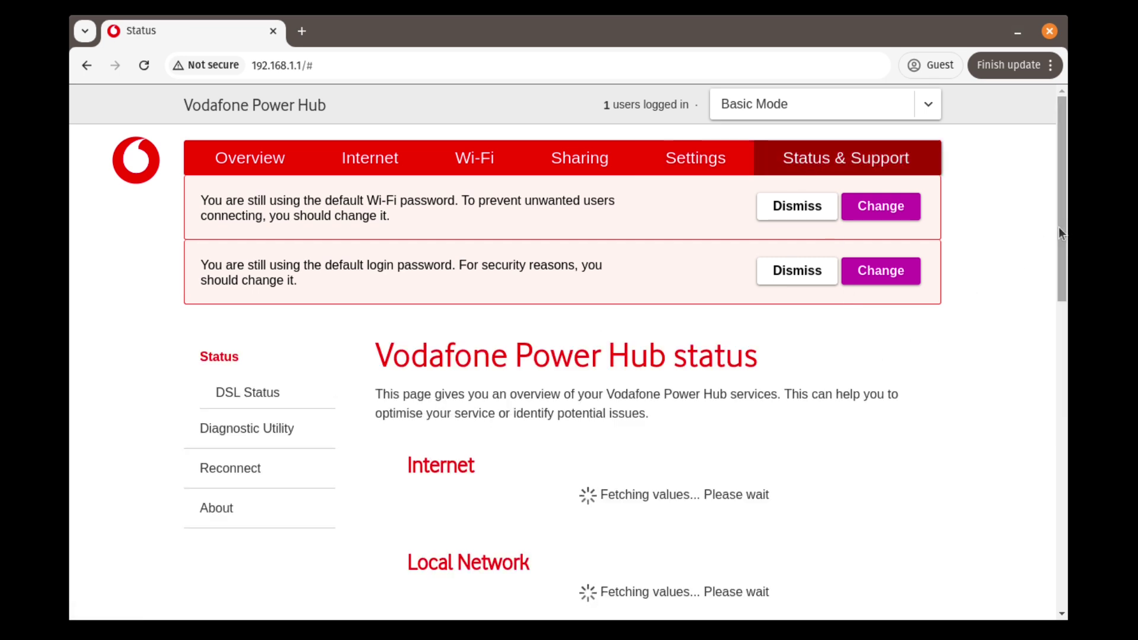
drag(1058, 228, 1044, 322)
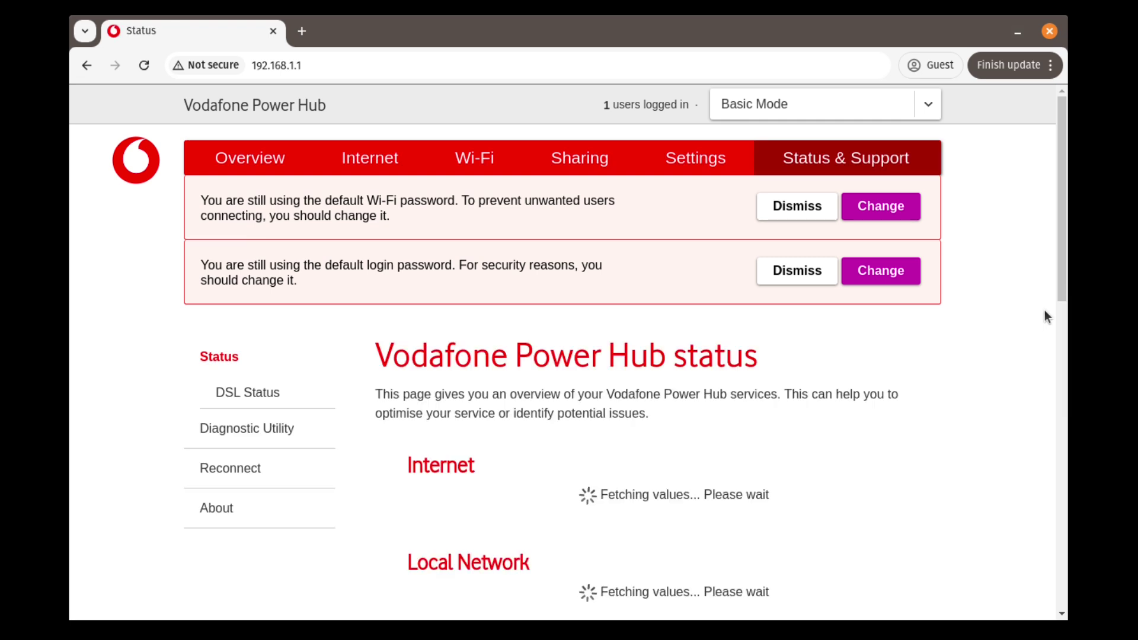
scroll(1060, 232, down, 10)
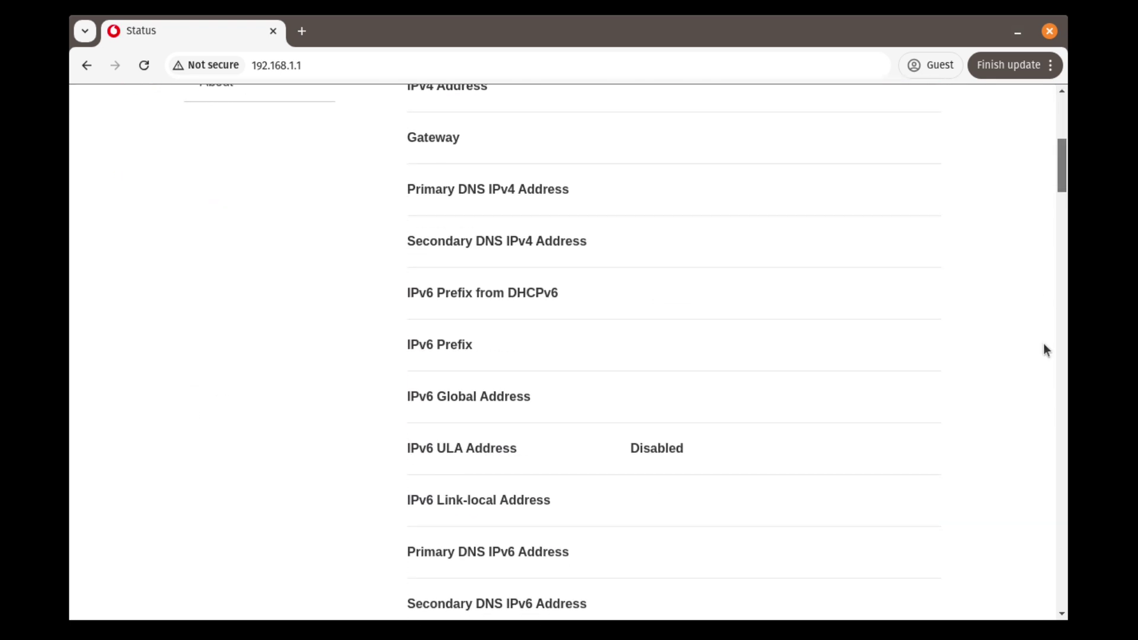
drag(1060, 176, 1034, 140)
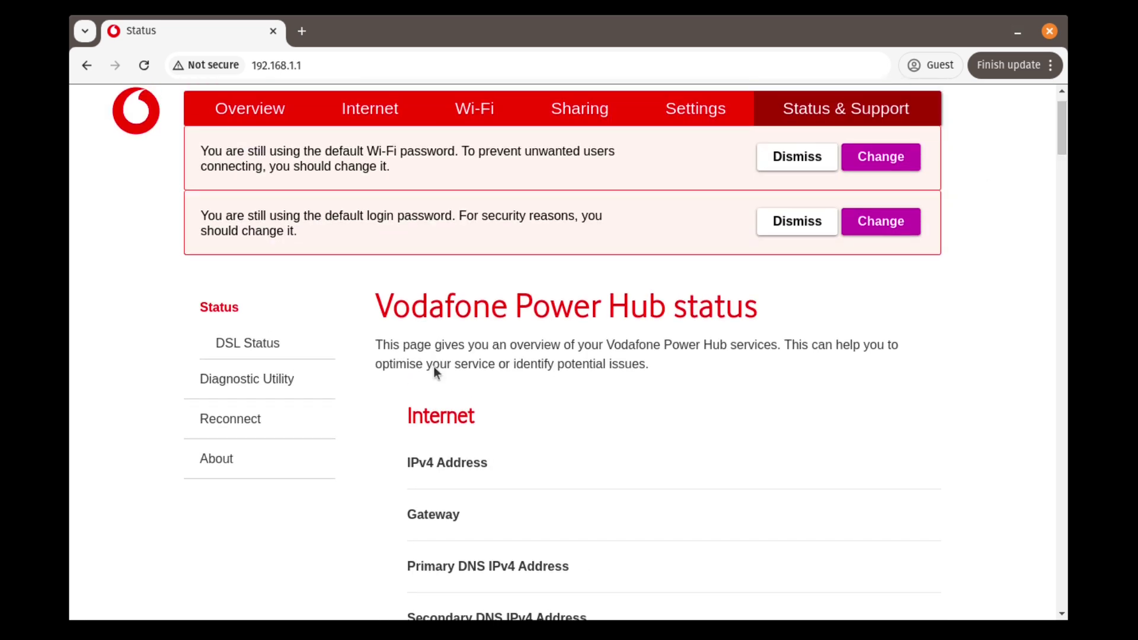
Step: Open DSL Status and scroll through its zeroed Line Quality values and back up
click(236, 350)
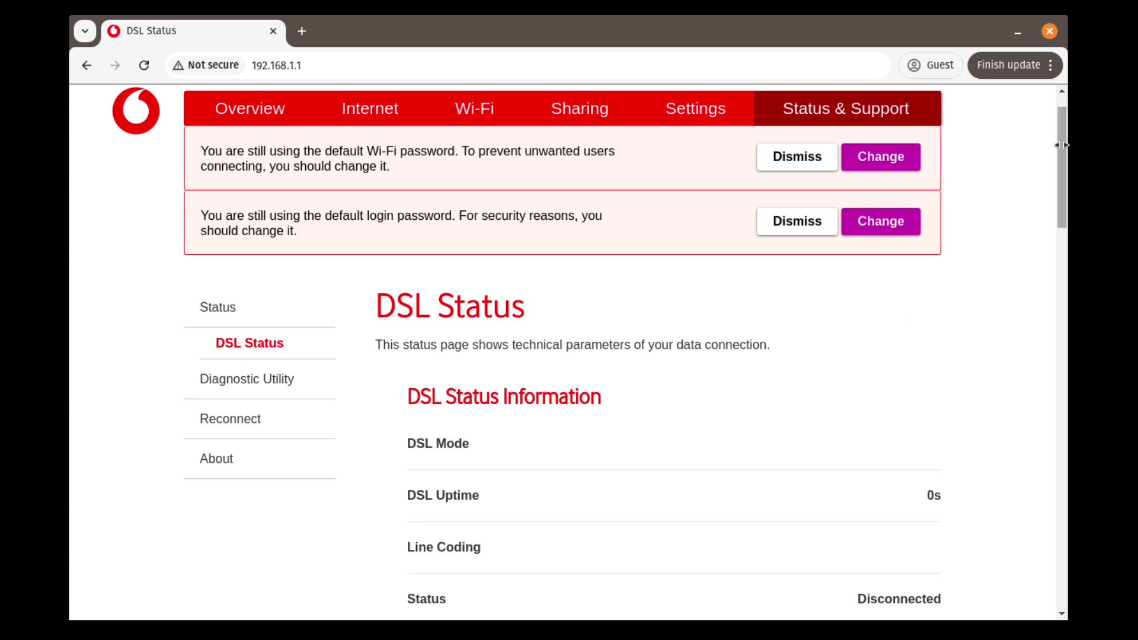
drag(1065, 147, 1055, 299)
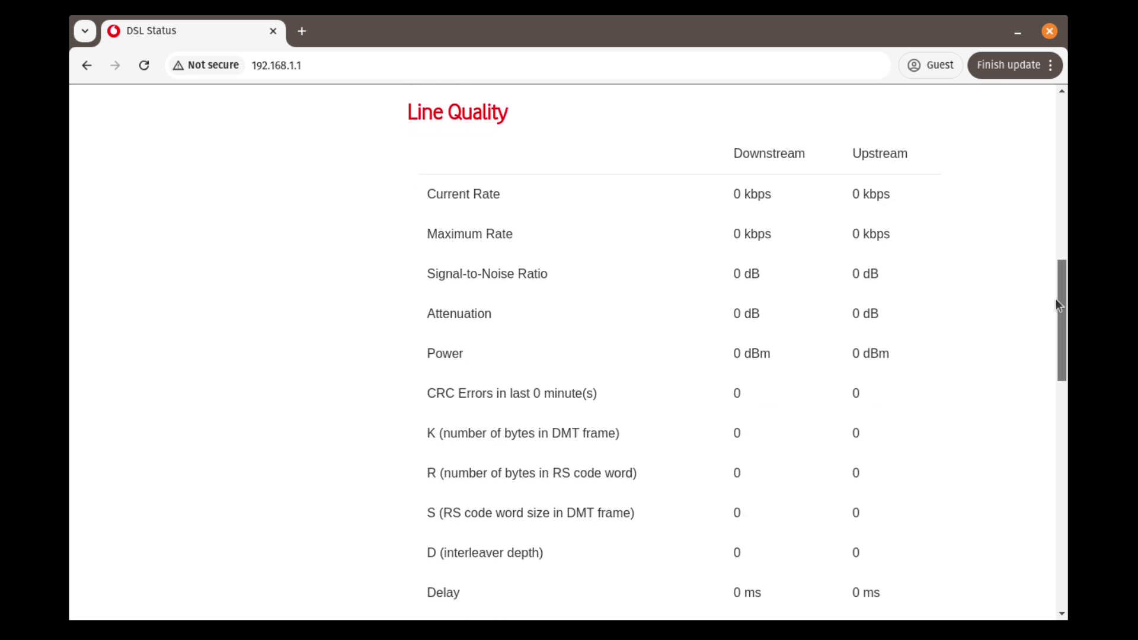
drag(1055, 304, 1058, 147)
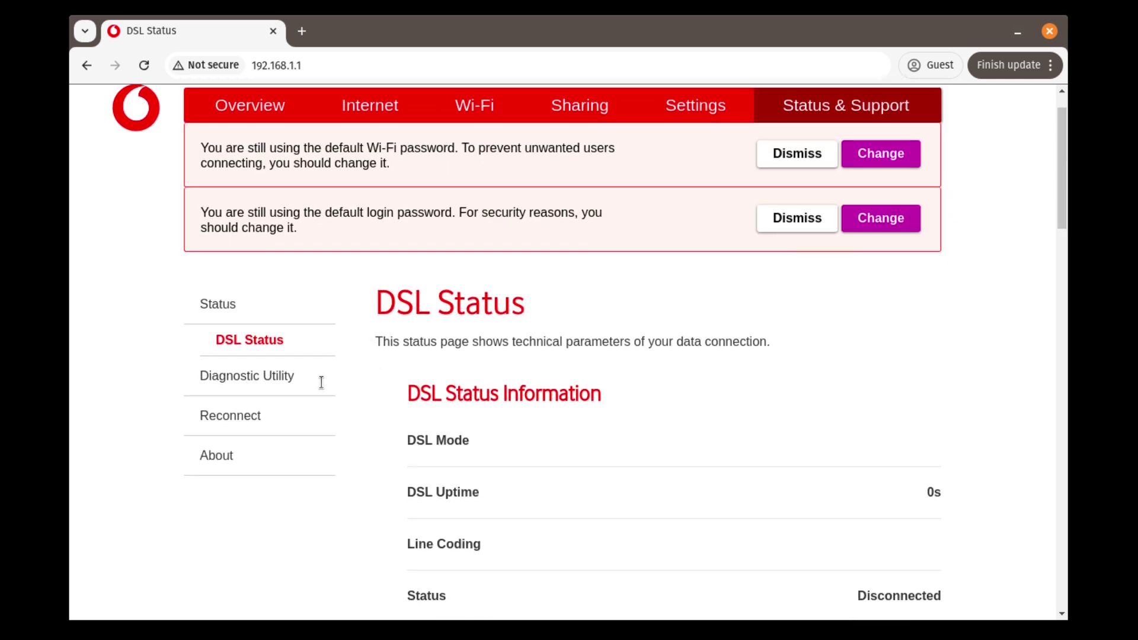
Step: Open the Diagnostic Utility page and scroll down to the Tracing Tool
click(264, 379)
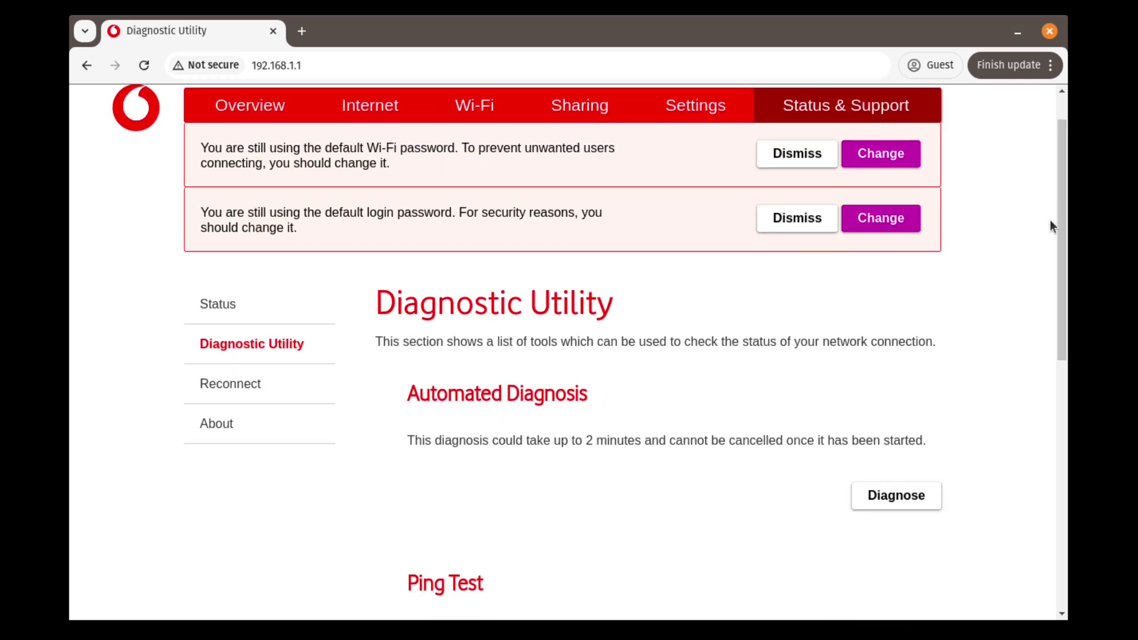
drag(1060, 201, 1048, 422)
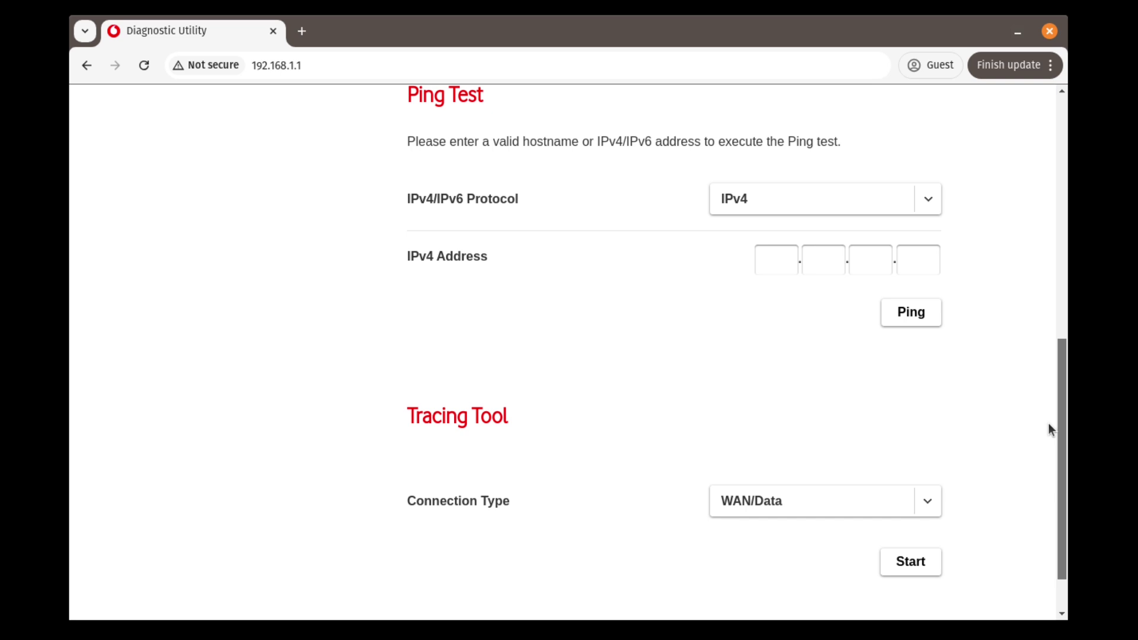
drag(1048, 422, 1050, 403)
Step: Set the Tracing Tool connection type to LAN/Main, try starting it, and dismiss the USB-device warning
click(893, 543)
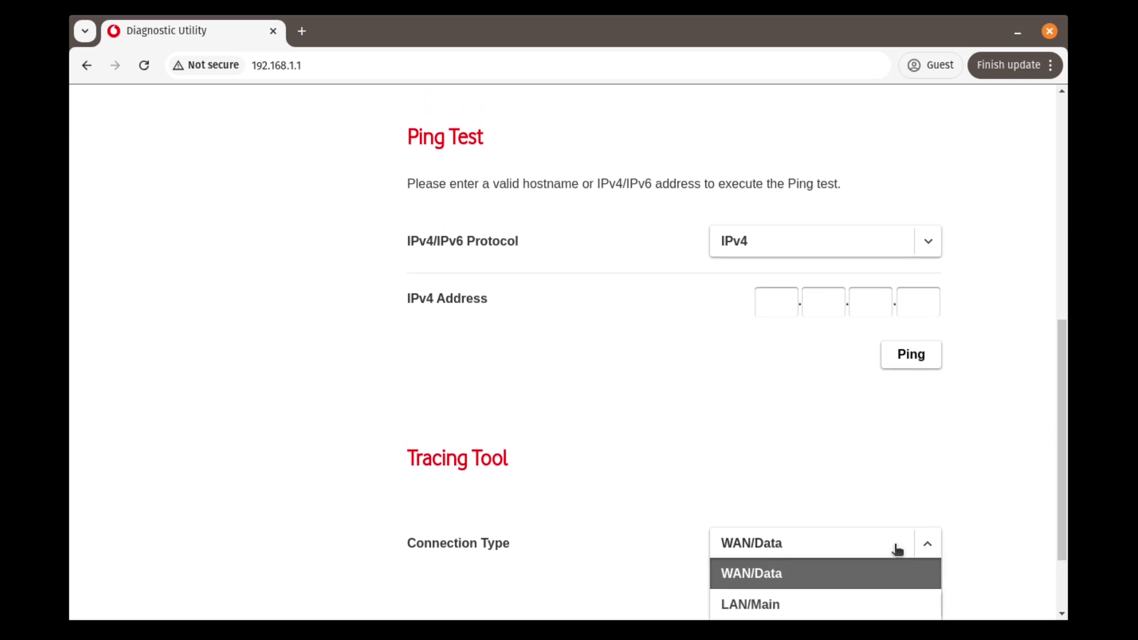
click(1028, 478)
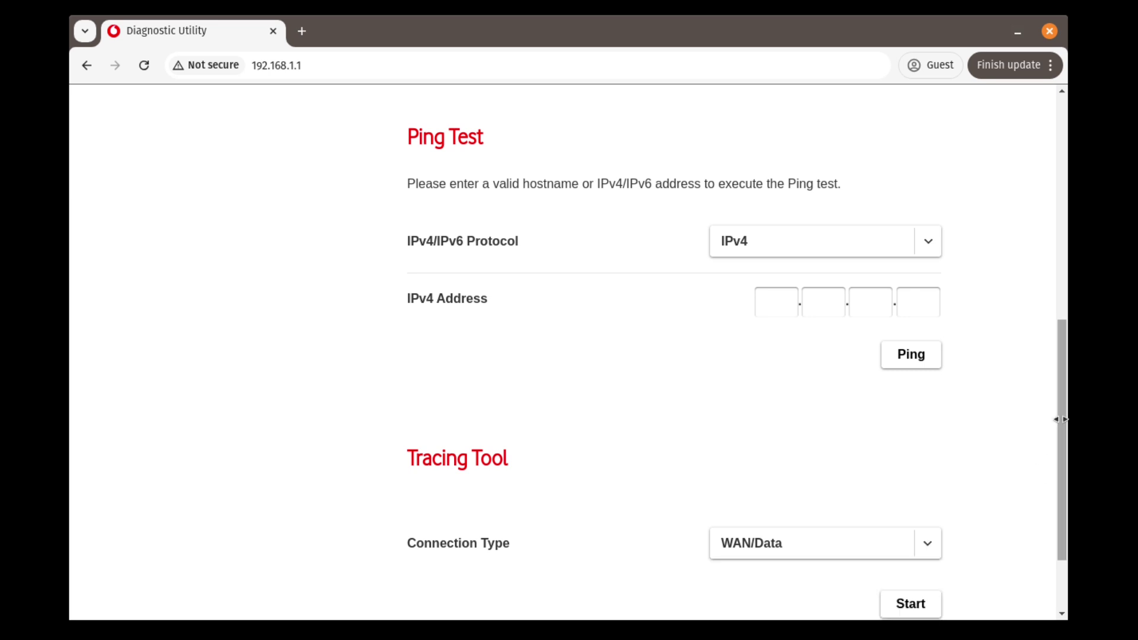
scroll(1034, 472, down, 2)
click(844, 444)
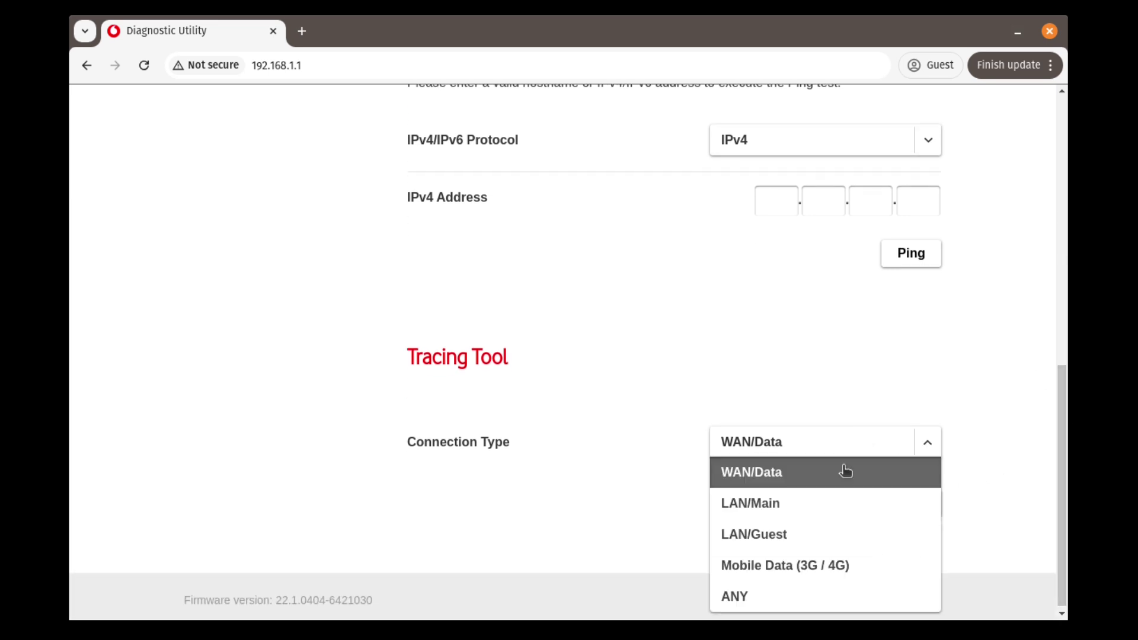
click(803, 512)
click(911, 511)
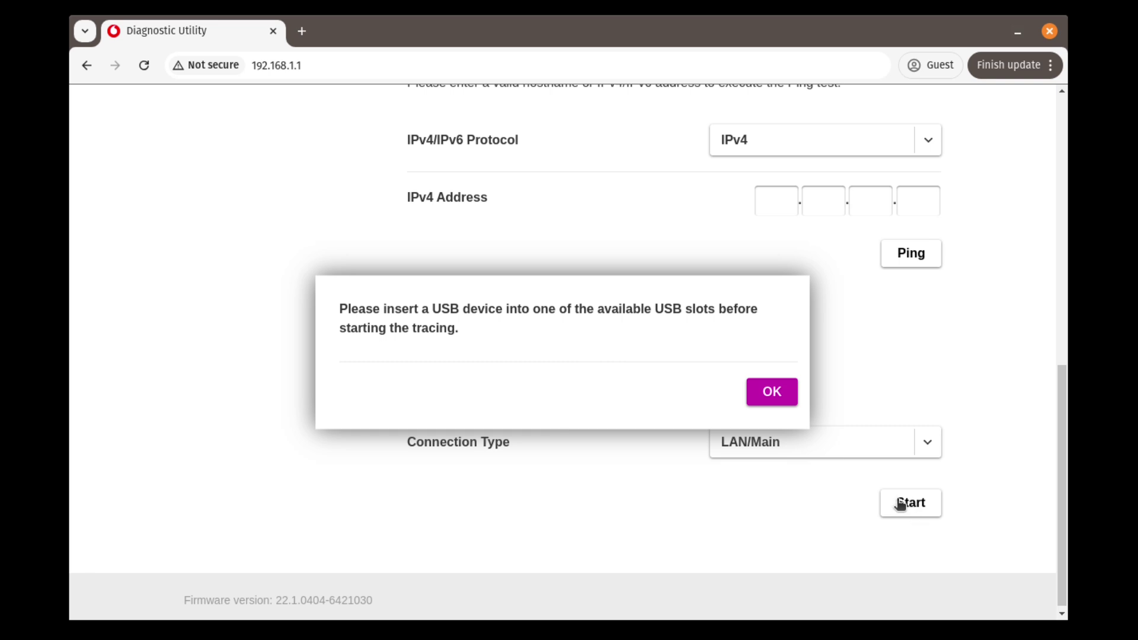
click(773, 401)
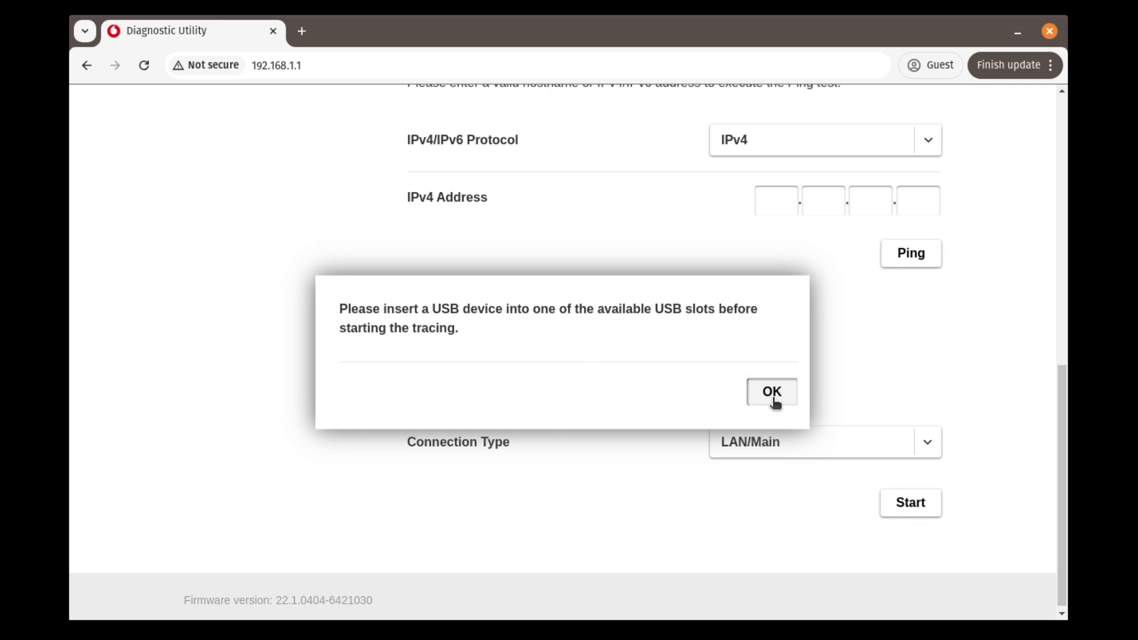
click(773, 402)
Step: Switch the connection type to ANY, retry starting tracing, and dismiss the USB warning
click(896, 455)
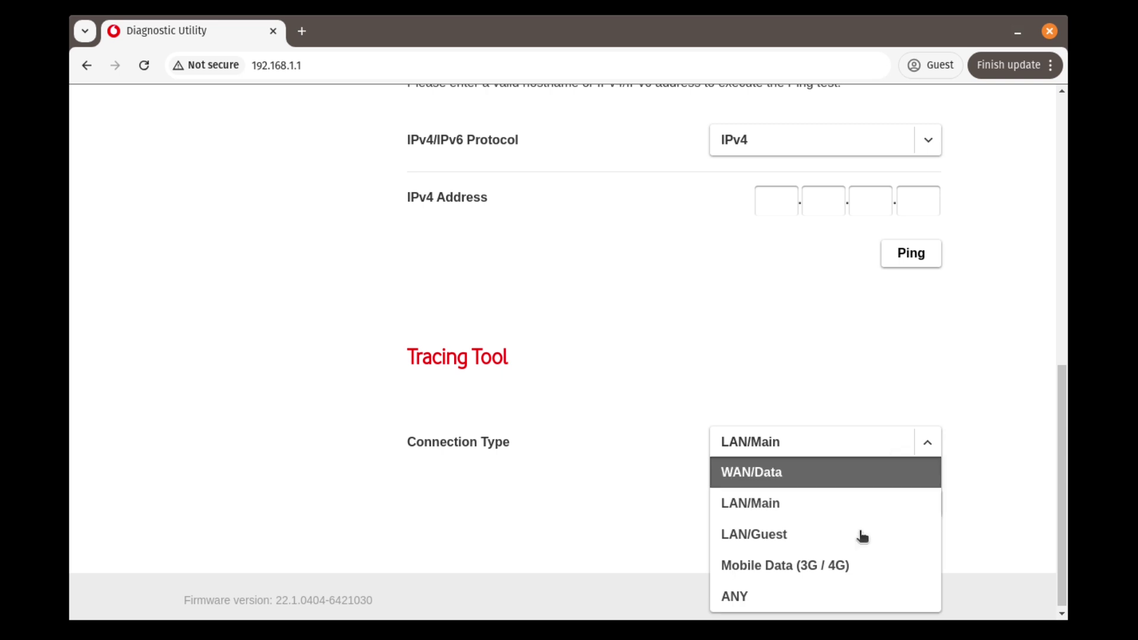
click(842, 588)
click(907, 513)
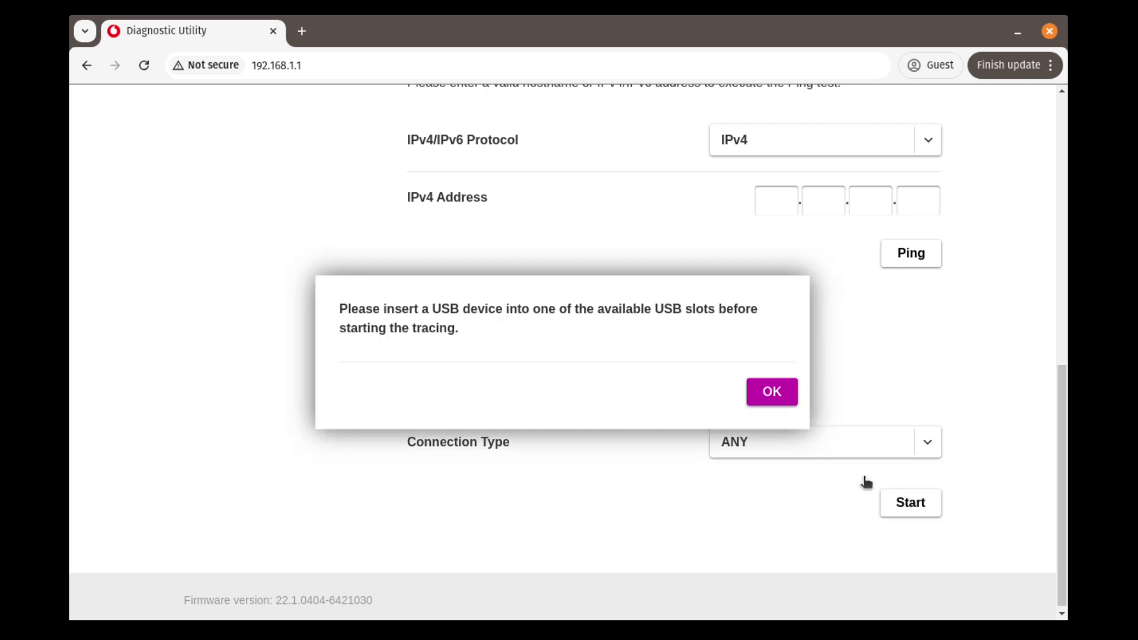
click(775, 405)
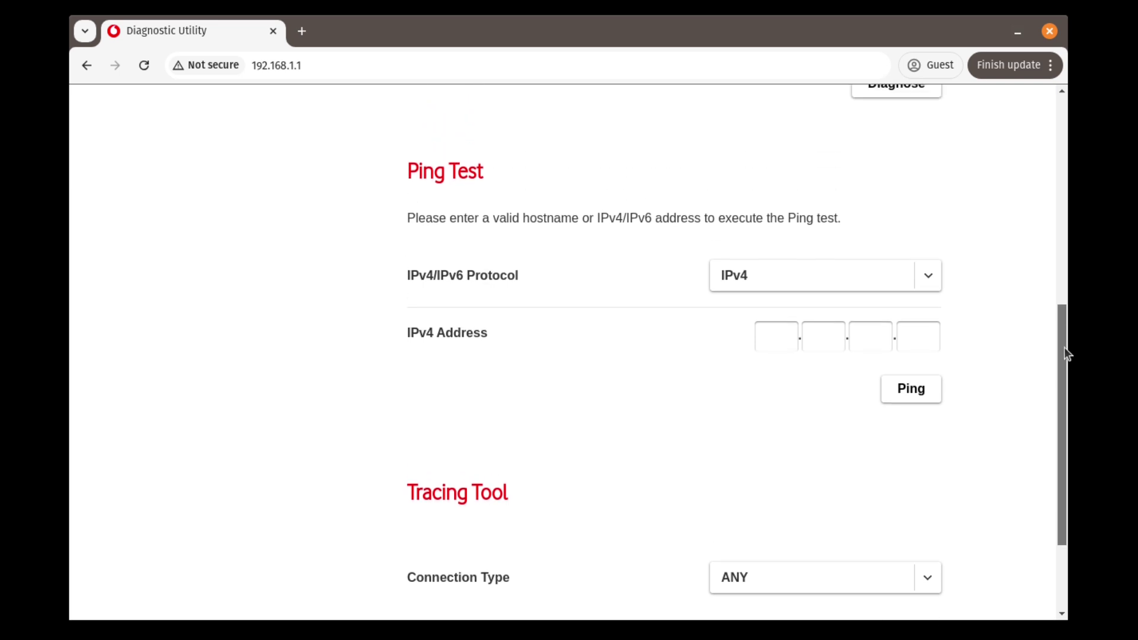
drag(1064, 353, 1049, 223)
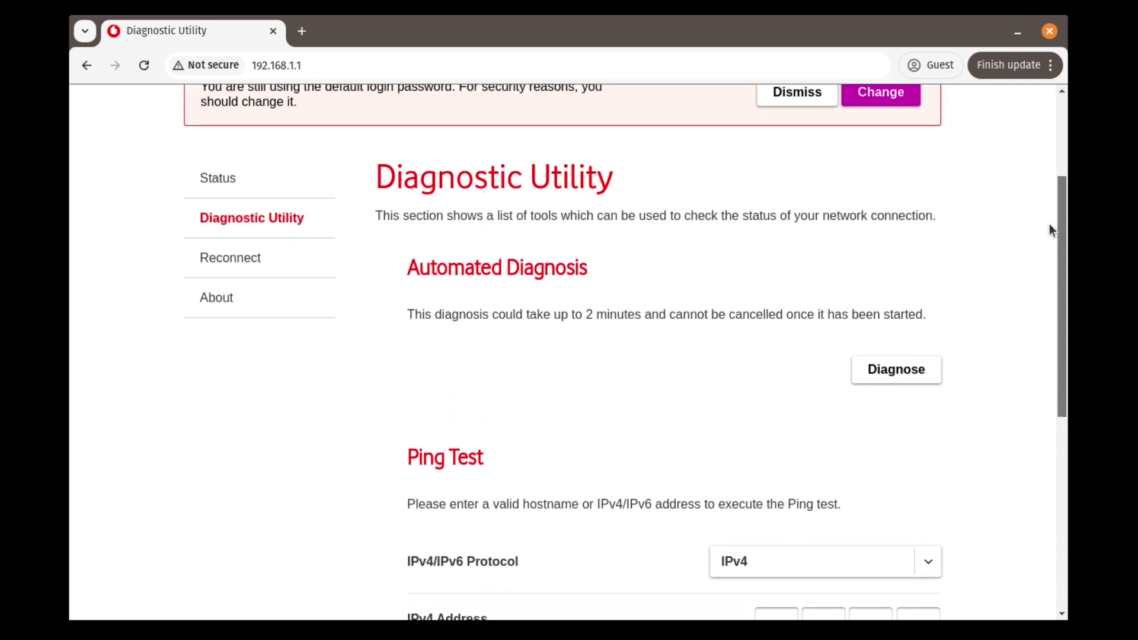
Step: Run Automated Diagnosis, review results (LAN and Wi-Fi succeeded, Connectivity Test failed) and close them
click(916, 379)
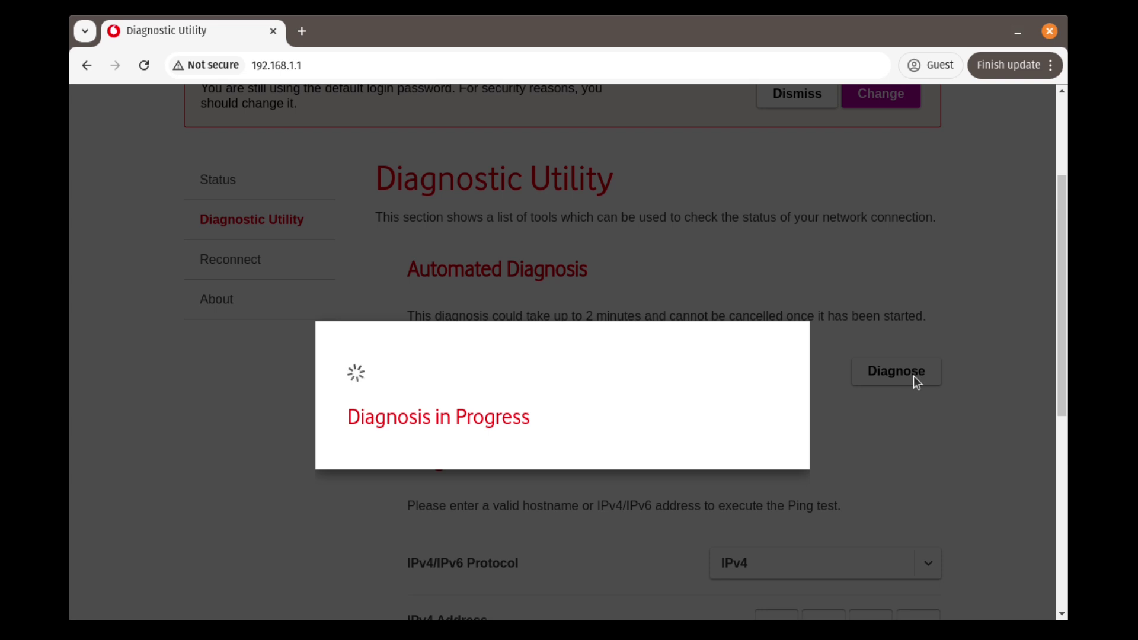
drag(801, 279, 788, 372)
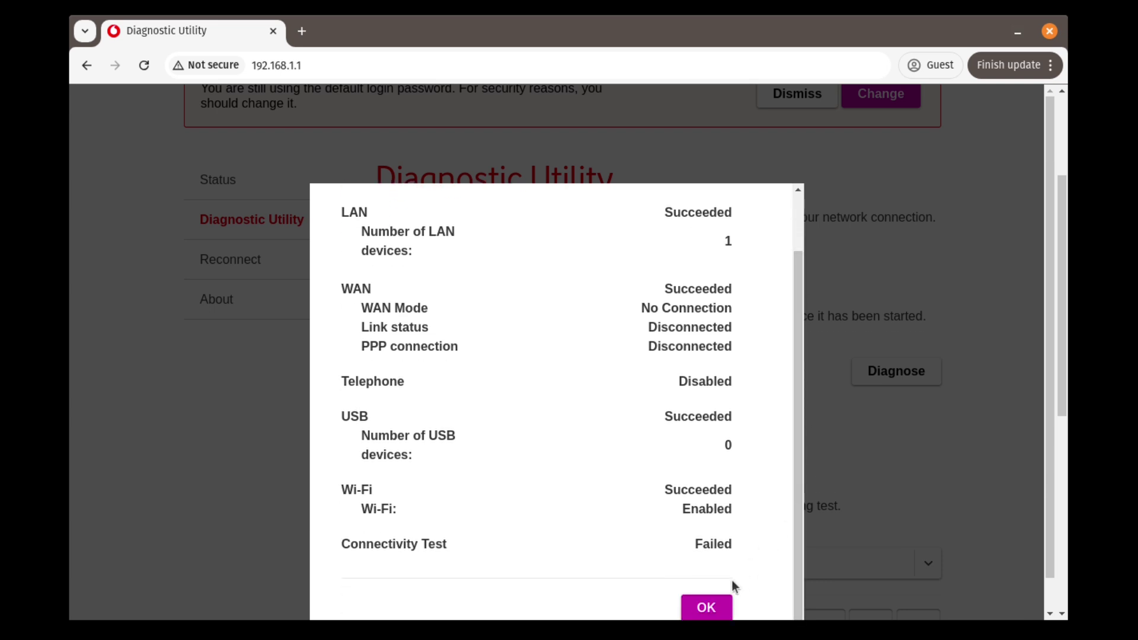
click(708, 606)
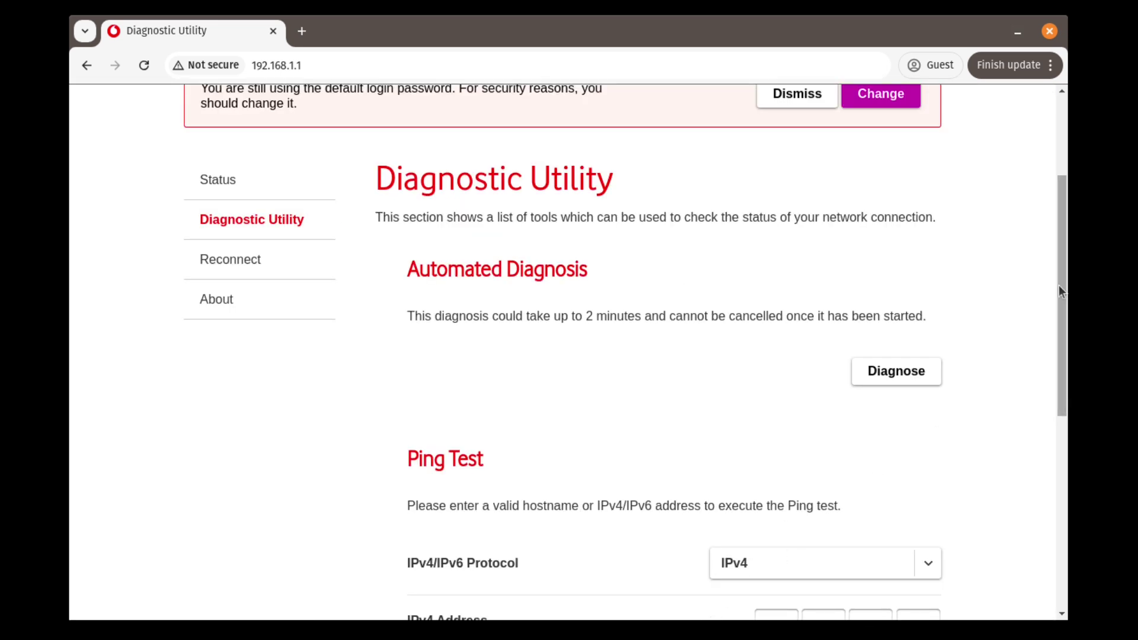
drag(1058, 285, 1057, 299)
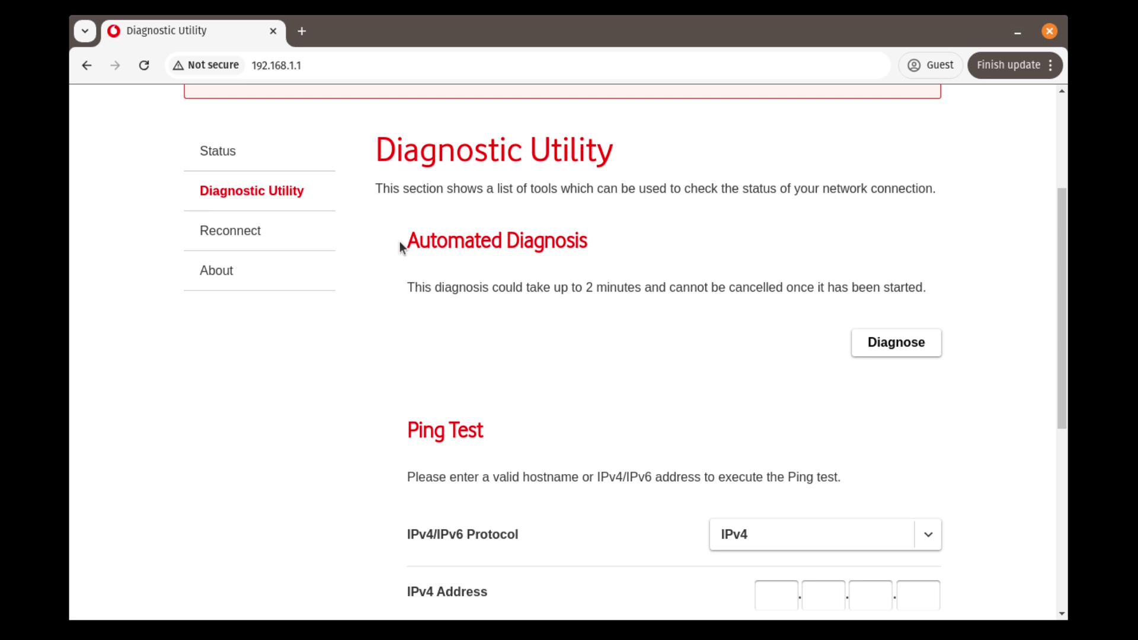
Step: On the Sharing page, expand USB Flash Drive to reveal its network path
scroll(399, 241, up, 4)
click(588, 156)
scroll(650, 457, down, 6)
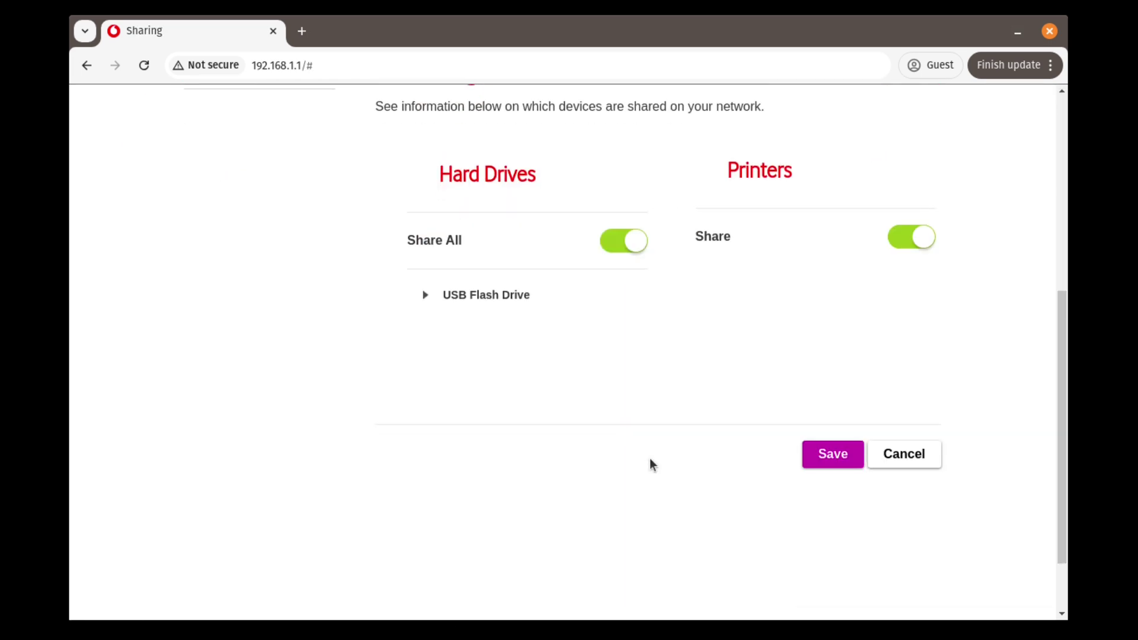
click(460, 303)
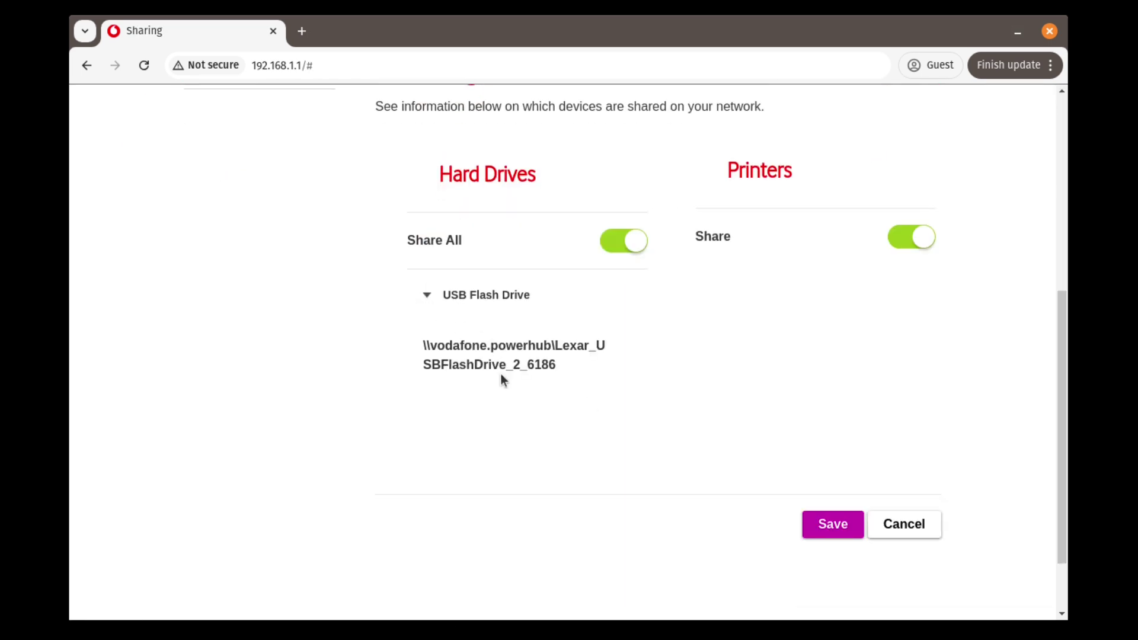
Step: Go to Status & Support's Diagnostic Utility page and scroll down to the Ping and Tracing tools
scroll(660, 405, up, 6)
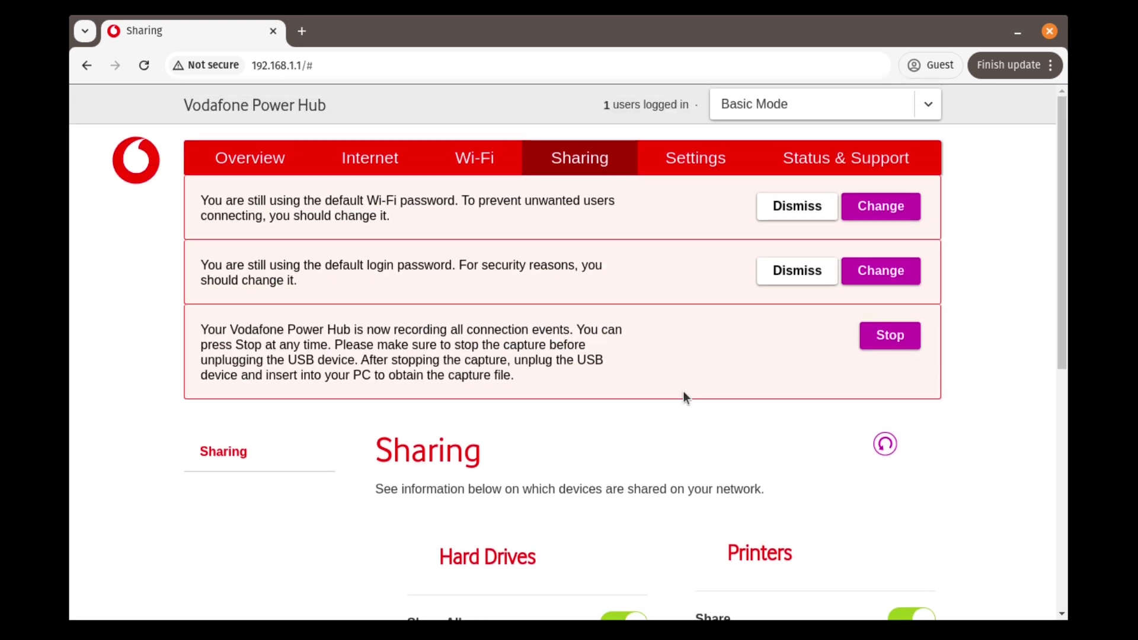
click(770, 159)
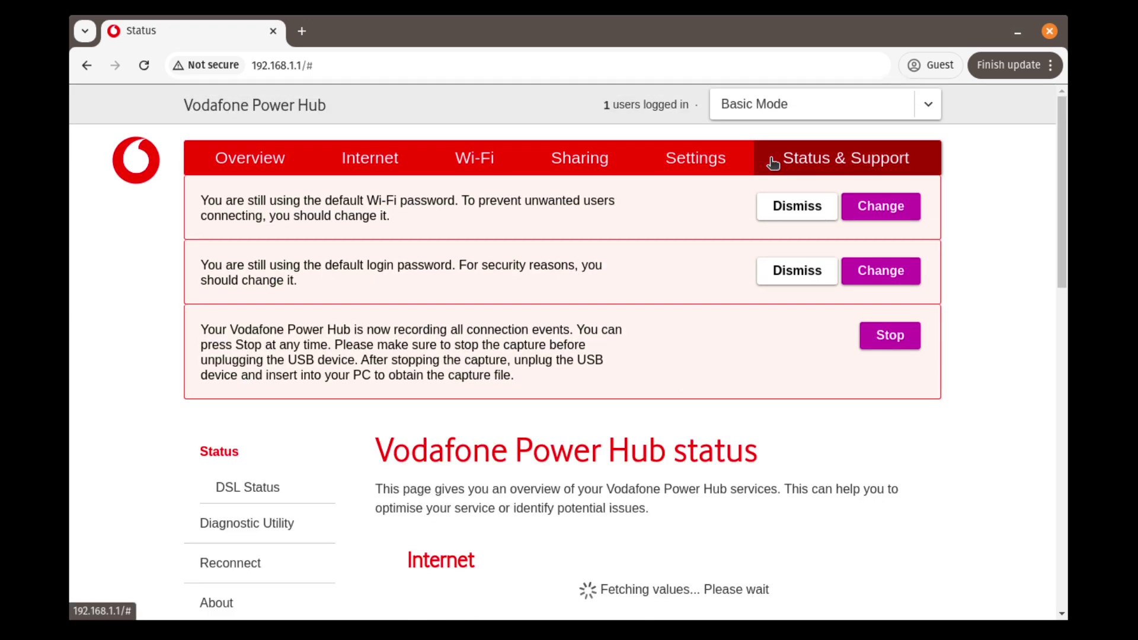
scroll(353, 396, down, 3)
scroll(241, 394, up, 2)
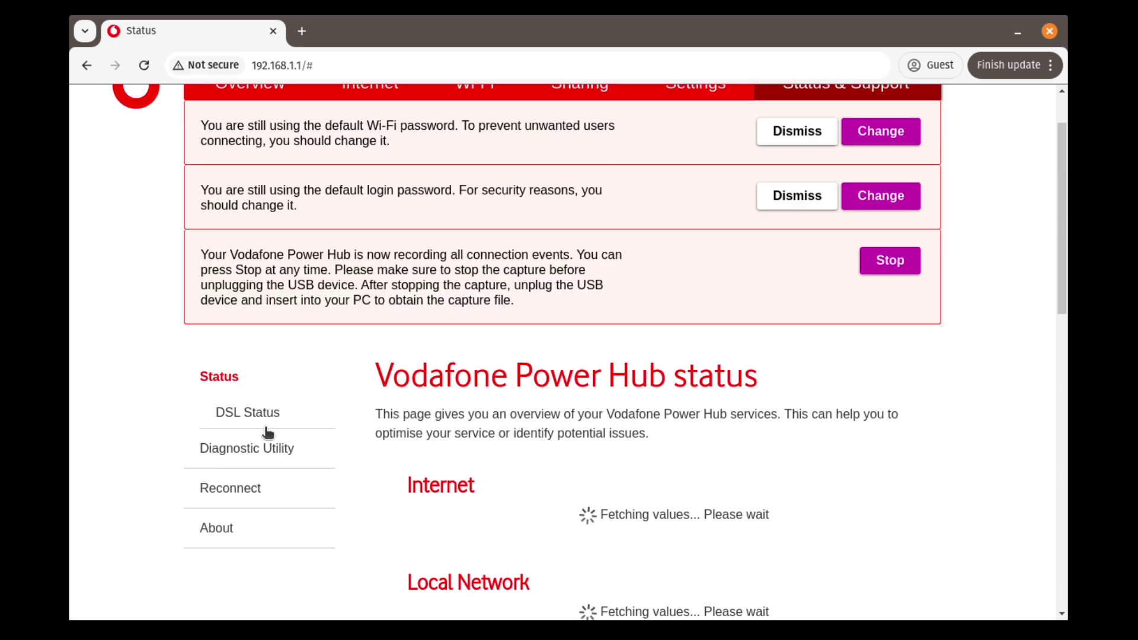
click(270, 450)
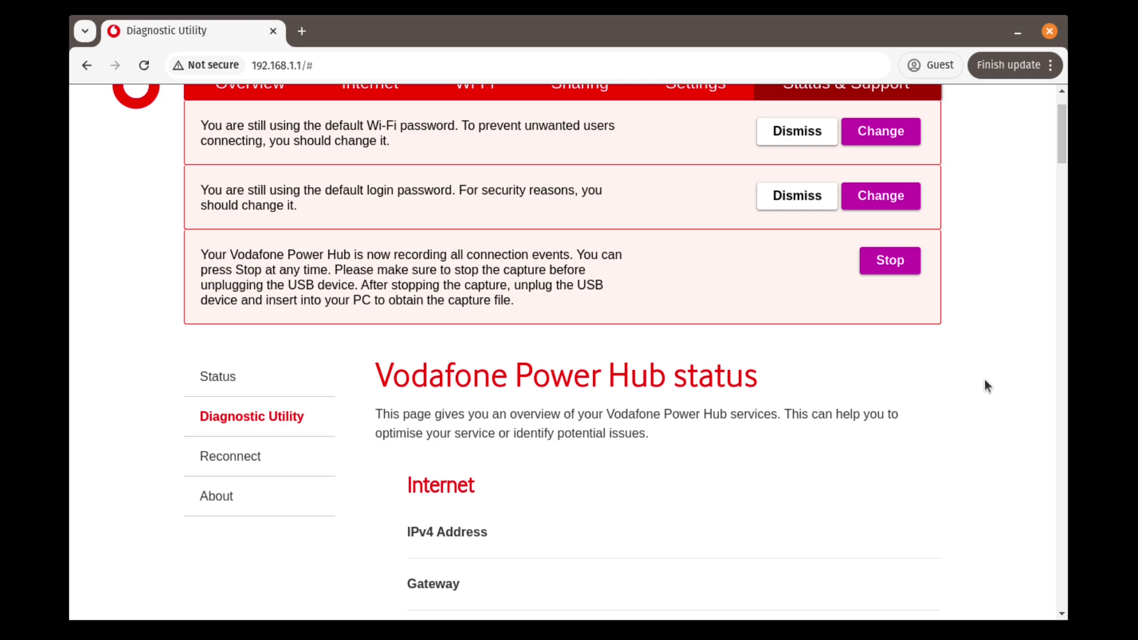
scroll(983, 383, down, 10)
scroll(987, 401, down, 15)
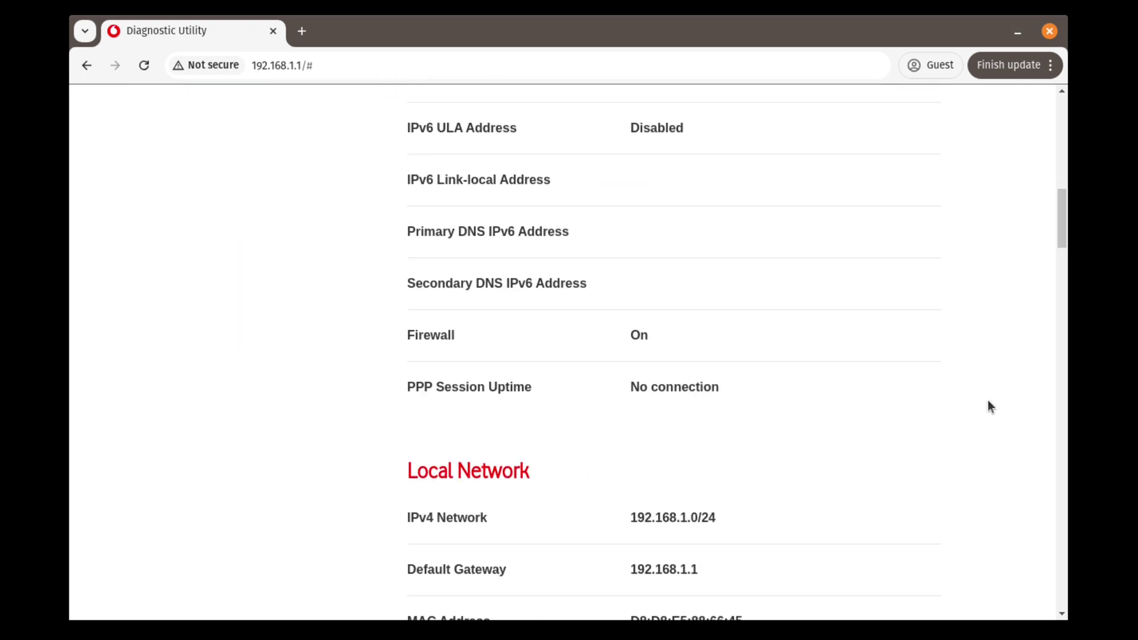
scroll(987, 405, down, 18)
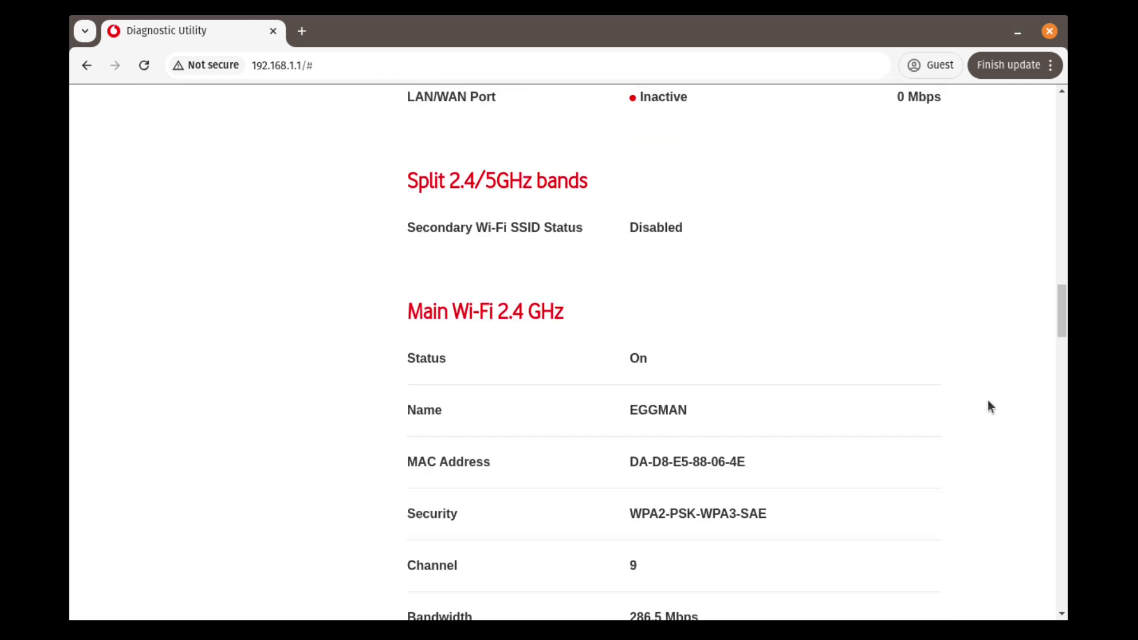
scroll(988, 419, down, 15)
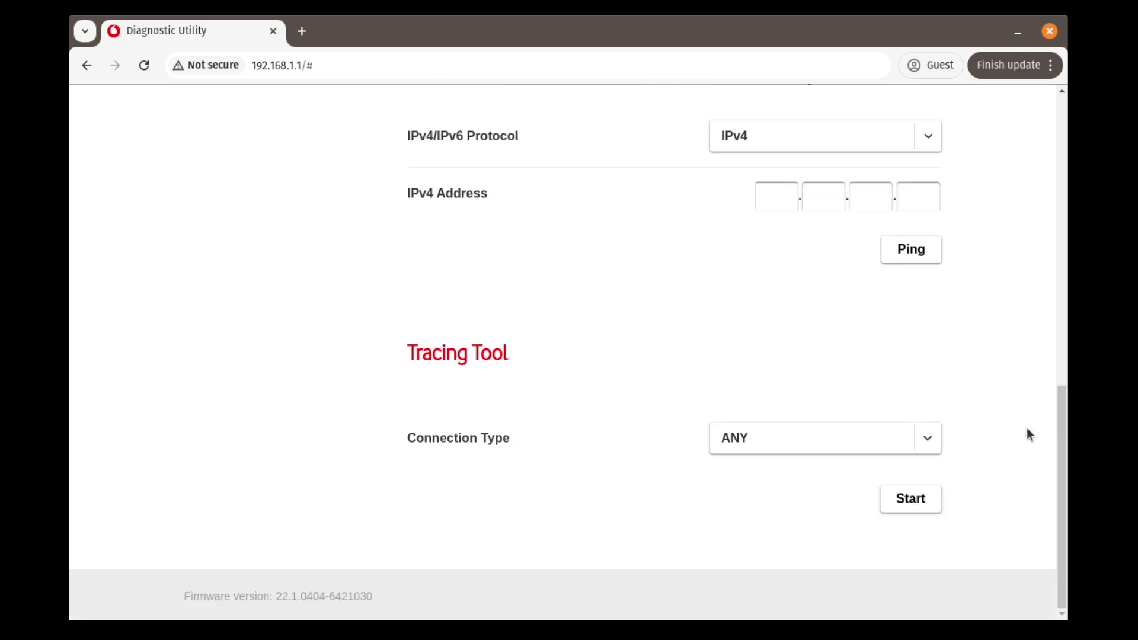
Step: Choose LAN/Main as the tracing connection type, try starting it, and acknowledge the USB-device notice
click(858, 449)
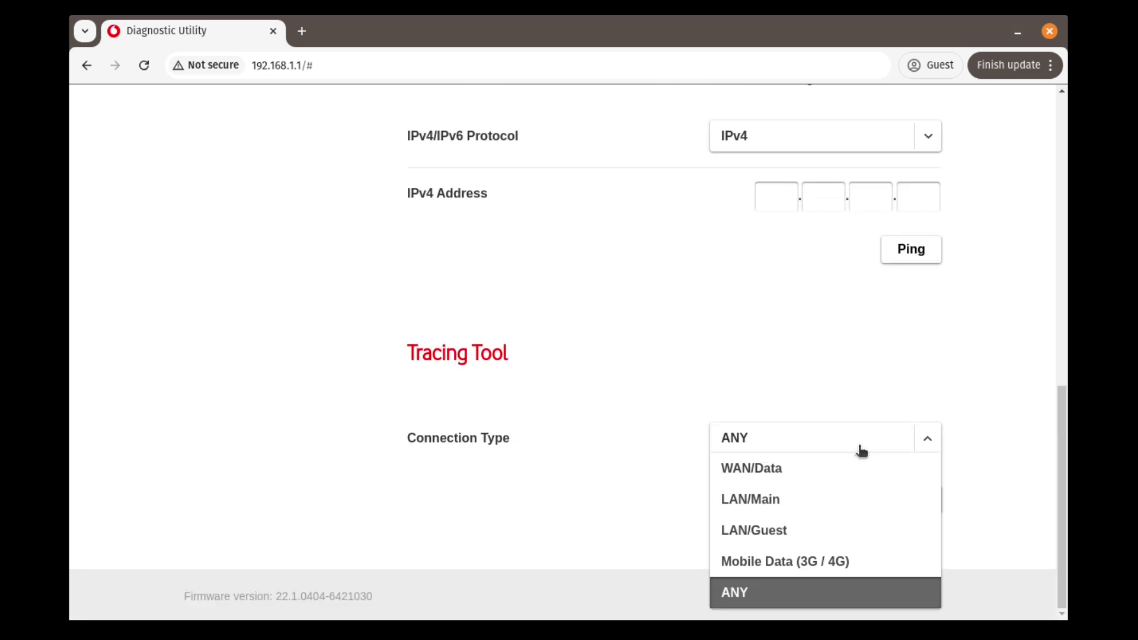
click(768, 499)
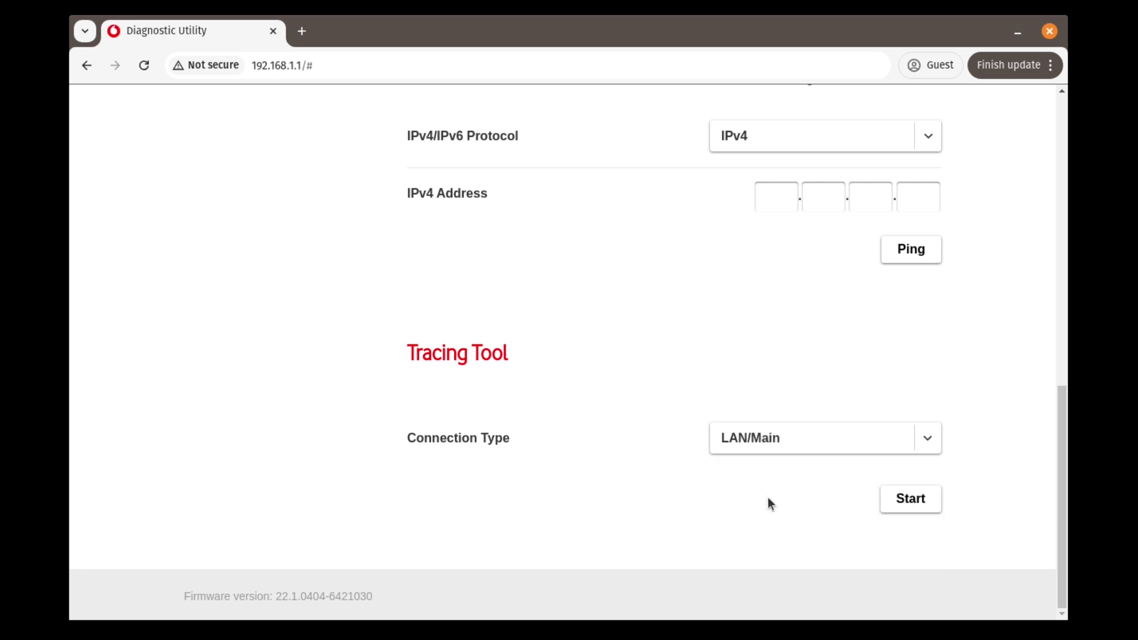
click(897, 505)
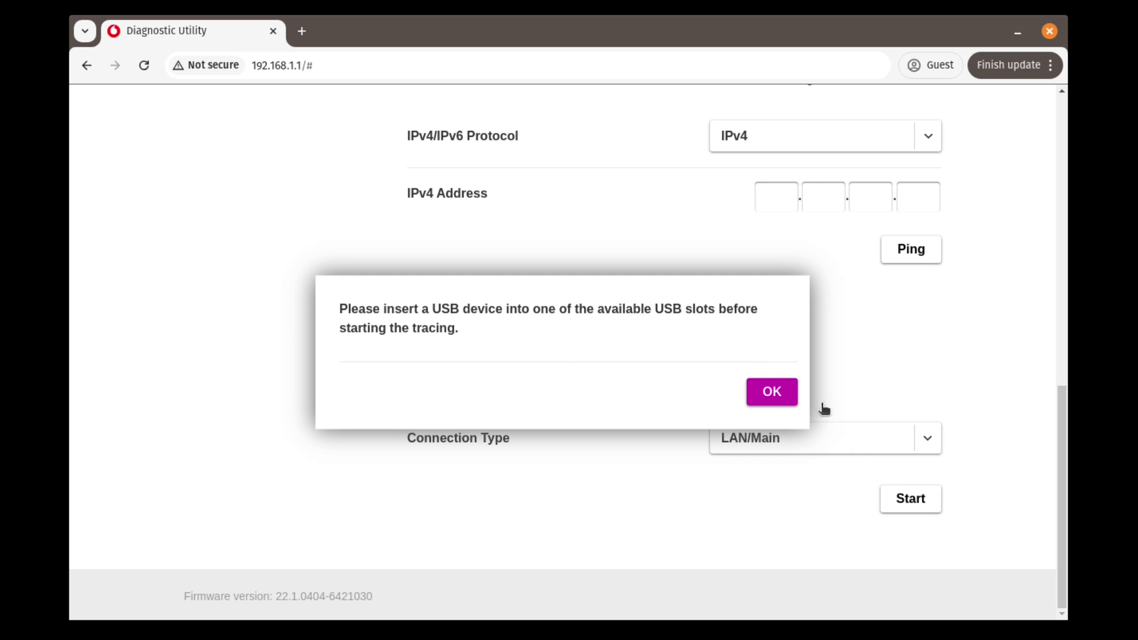
click(779, 401)
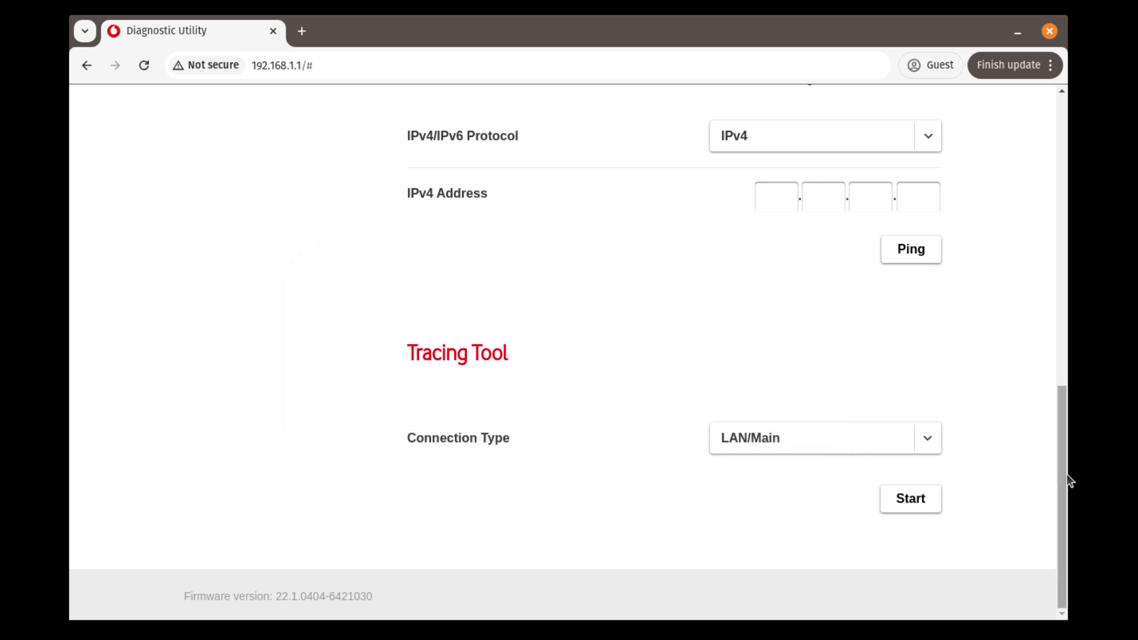
mouse_move(1059, 468)
mouse_down()
mouse_move(1056, 278)
mouse_move(1065, 474)
mouse_move(1054, 378)
mouse_move(1068, 123)
mouse_up()
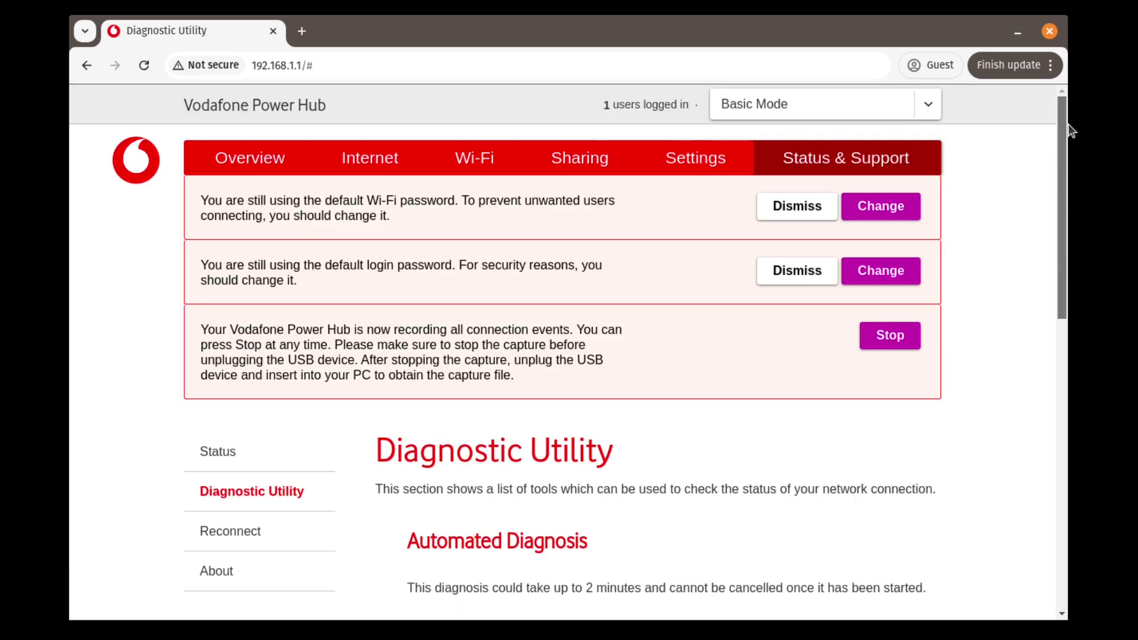
scroll(509, 476, down, 5)
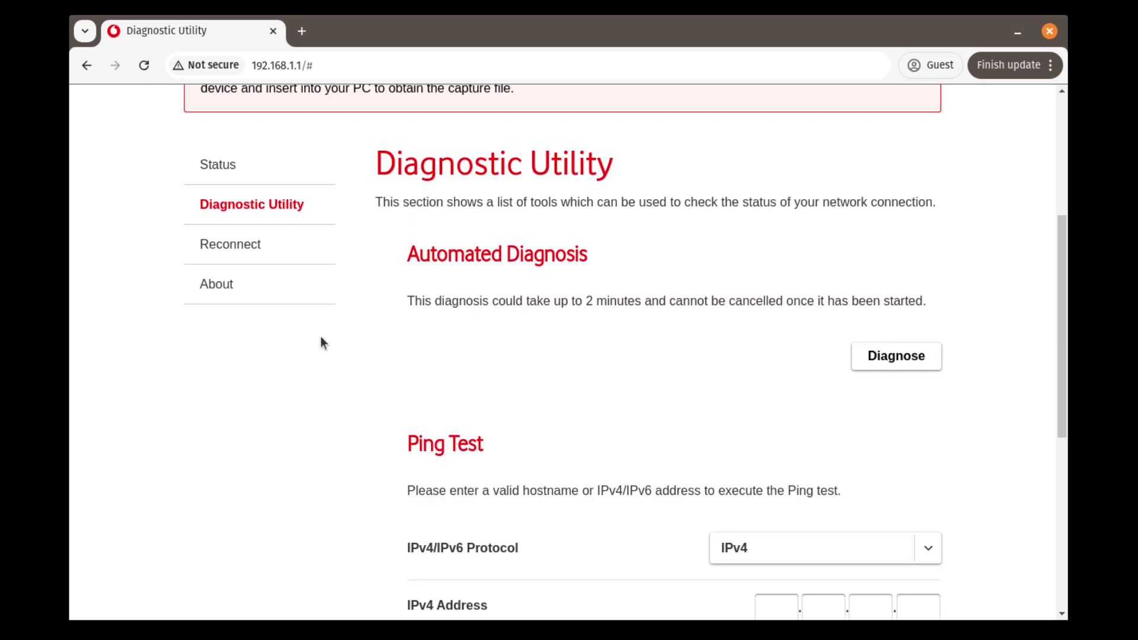
Step: Open the Reconnect page and review the DSL and Fibre connections, both inactive
click(241, 238)
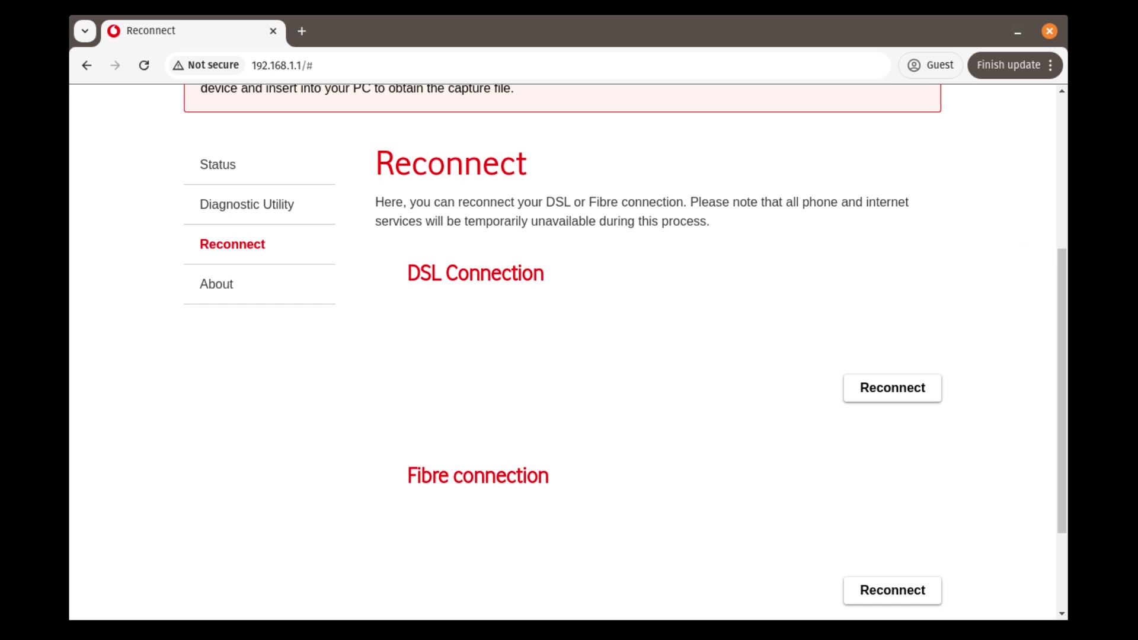
drag(1060, 263, 1061, 319)
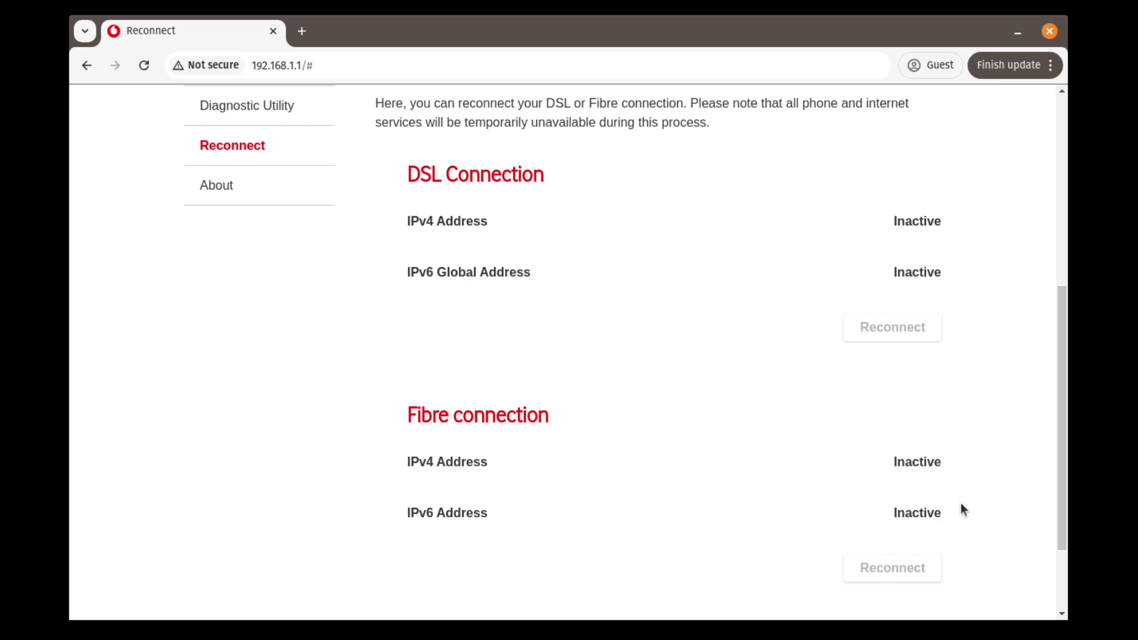
drag(1060, 379, 1053, 458)
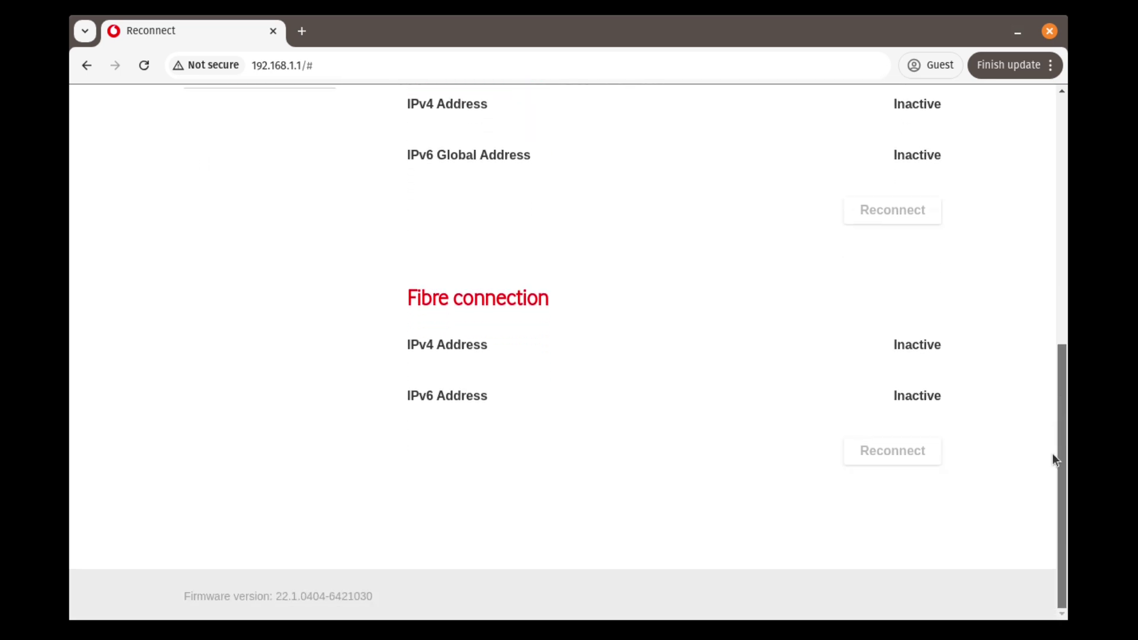
scroll(1052, 379, up, 5)
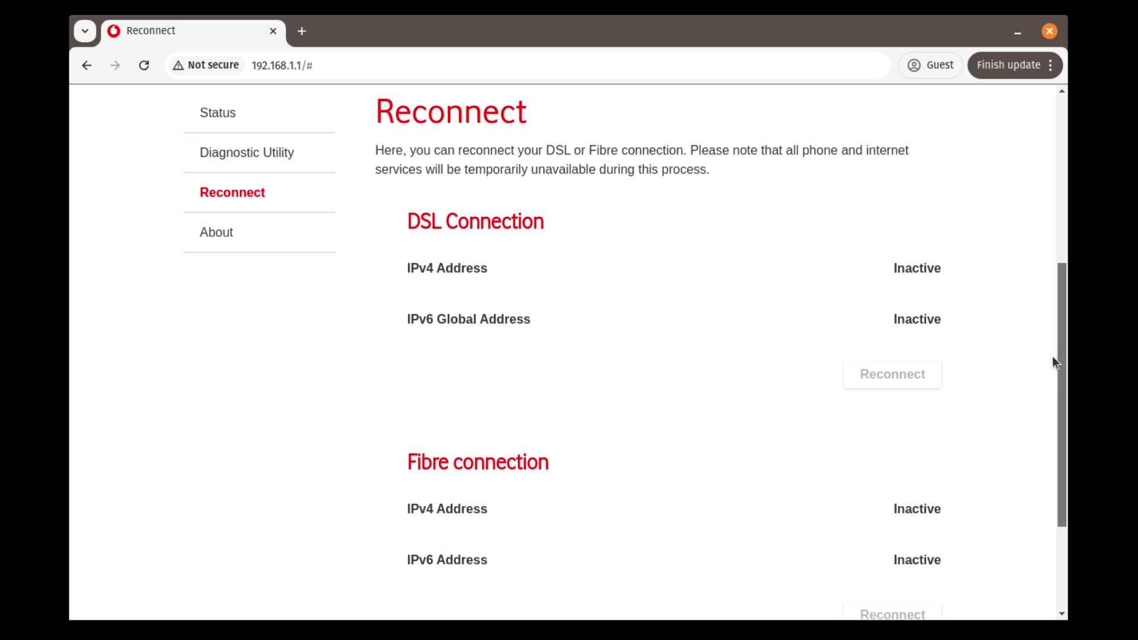
scroll(1047, 350, up, 1)
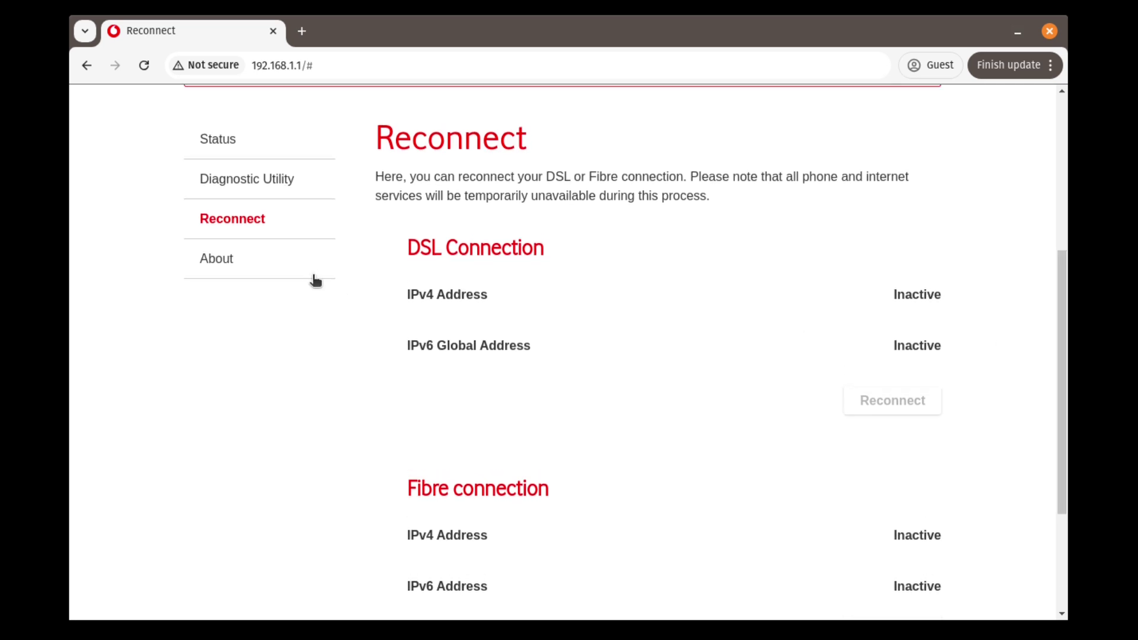
Step: View the About page's open-source licence list, then return to the Overview page
click(232, 260)
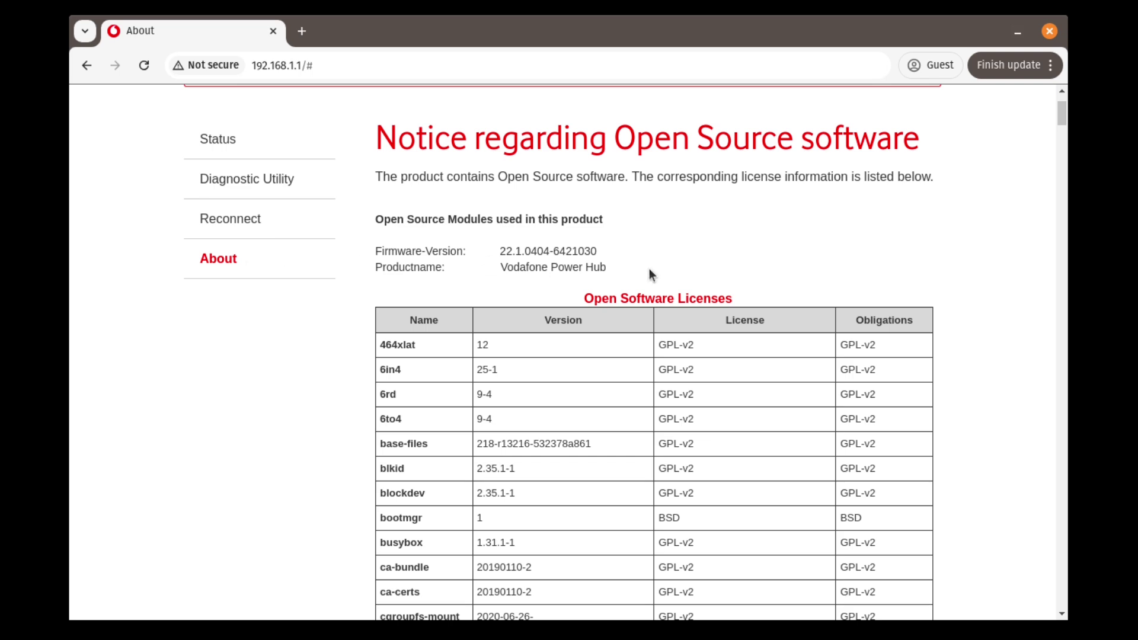
mouse_move(1064, 112)
mouse_down()
mouse_move(1015, 418)
mouse_move(1062, 94)
mouse_up()
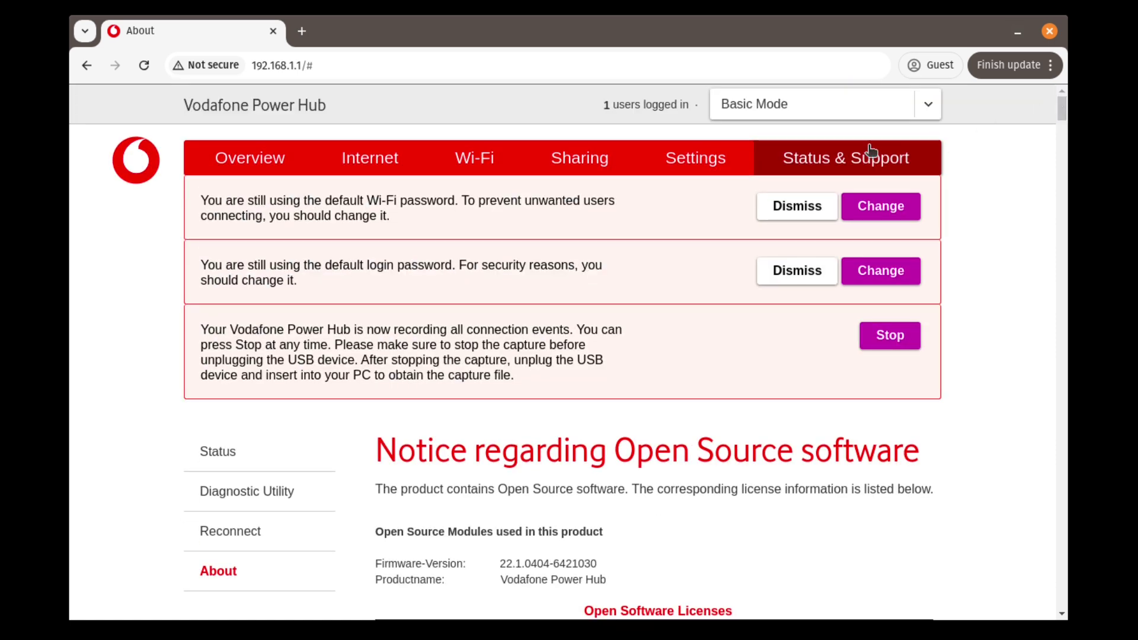
click(835, 112)
click(721, 114)
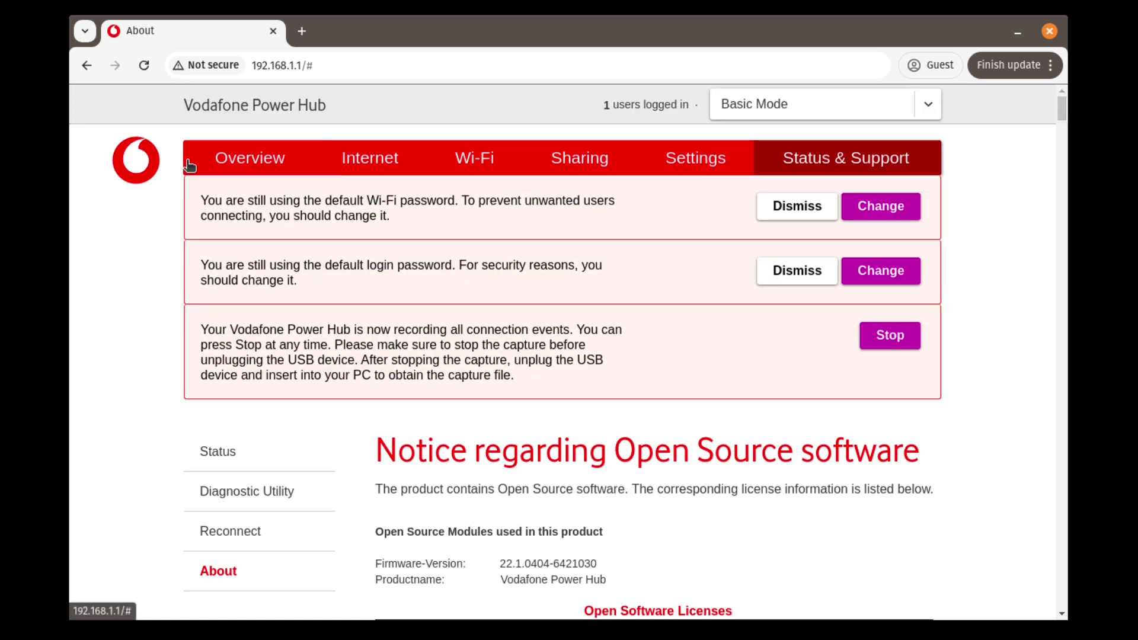
Step: Switch the admin interface from Basic Mode to Expert Mode
click(865, 107)
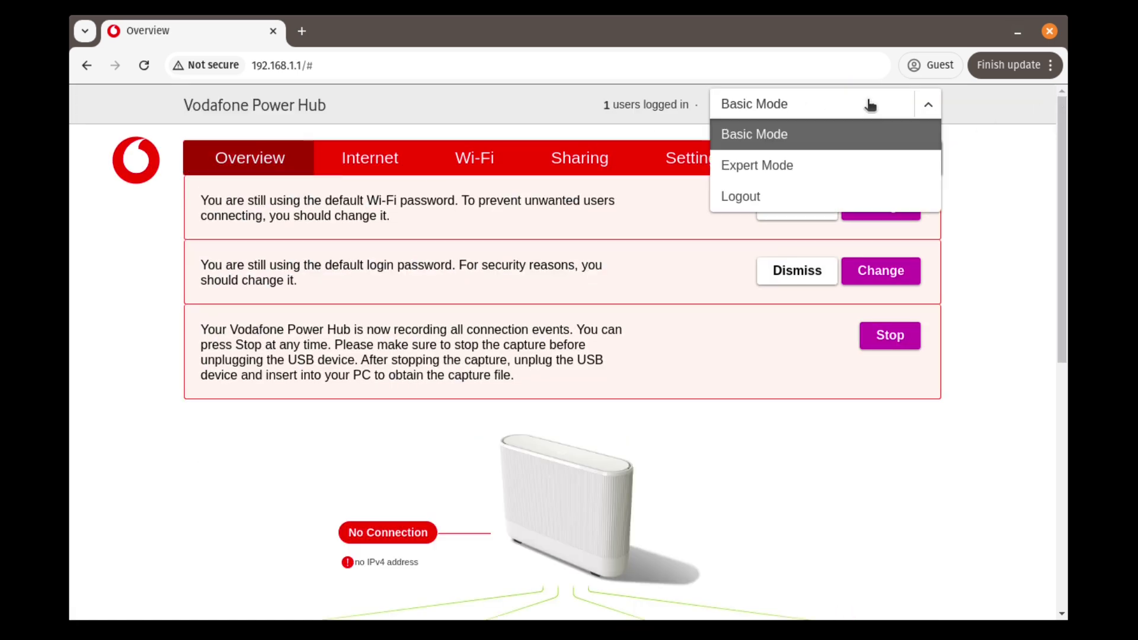
click(756, 172)
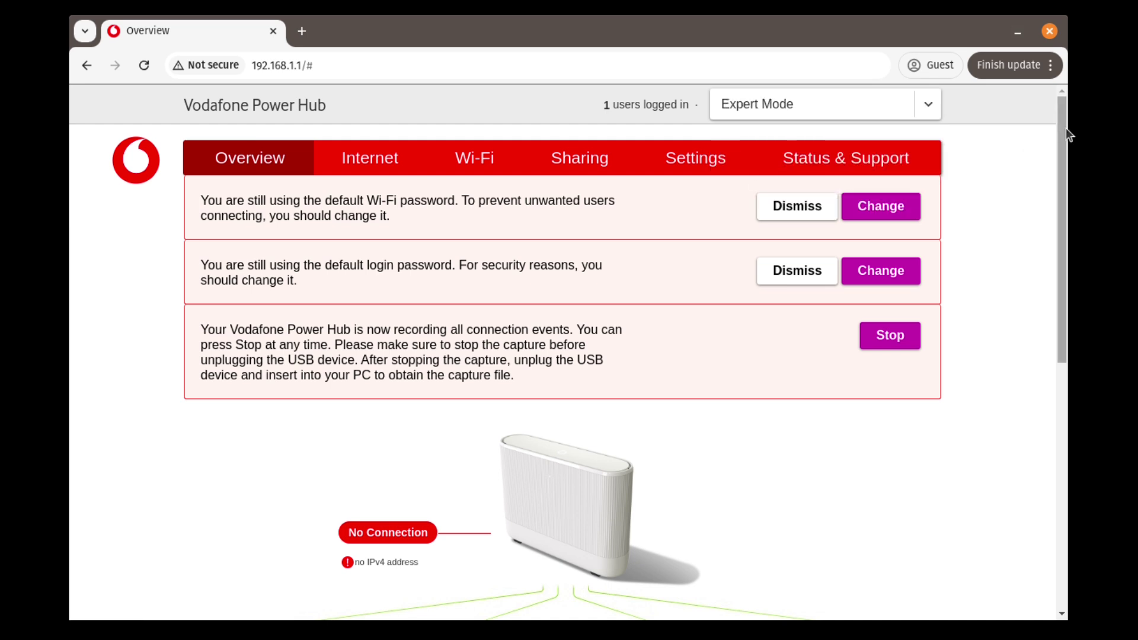
drag(1064, 129, 1031, 107)
Step: In the Internet section, open the IPv4 Port Mapping page
click(385, 158)
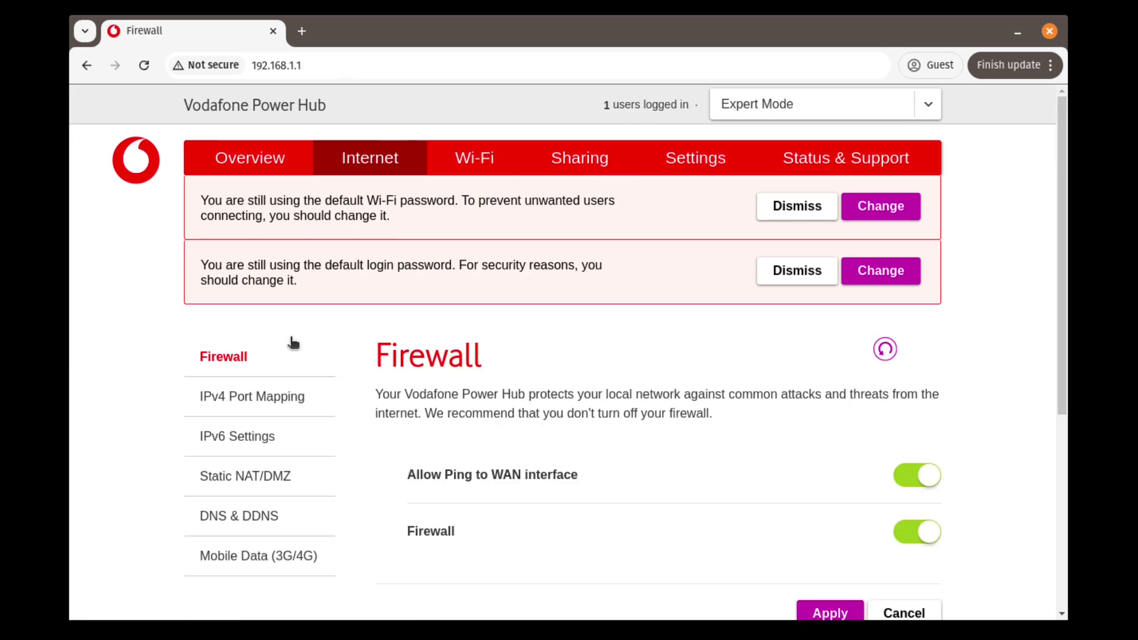
drag(1057, 268, 876, 364)
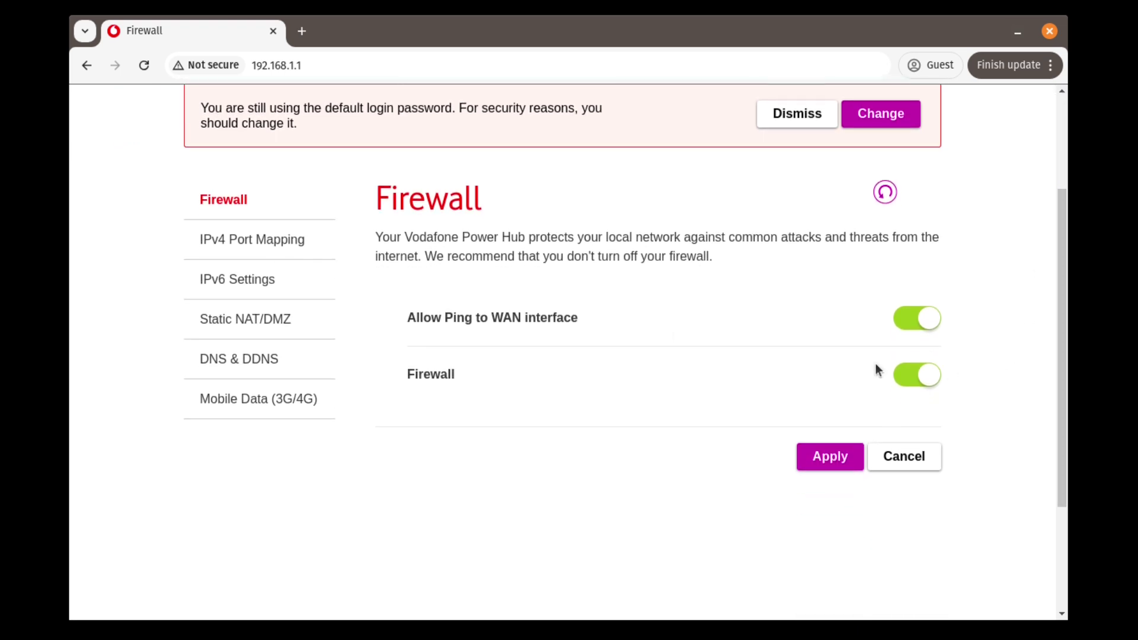
click(246, 246)
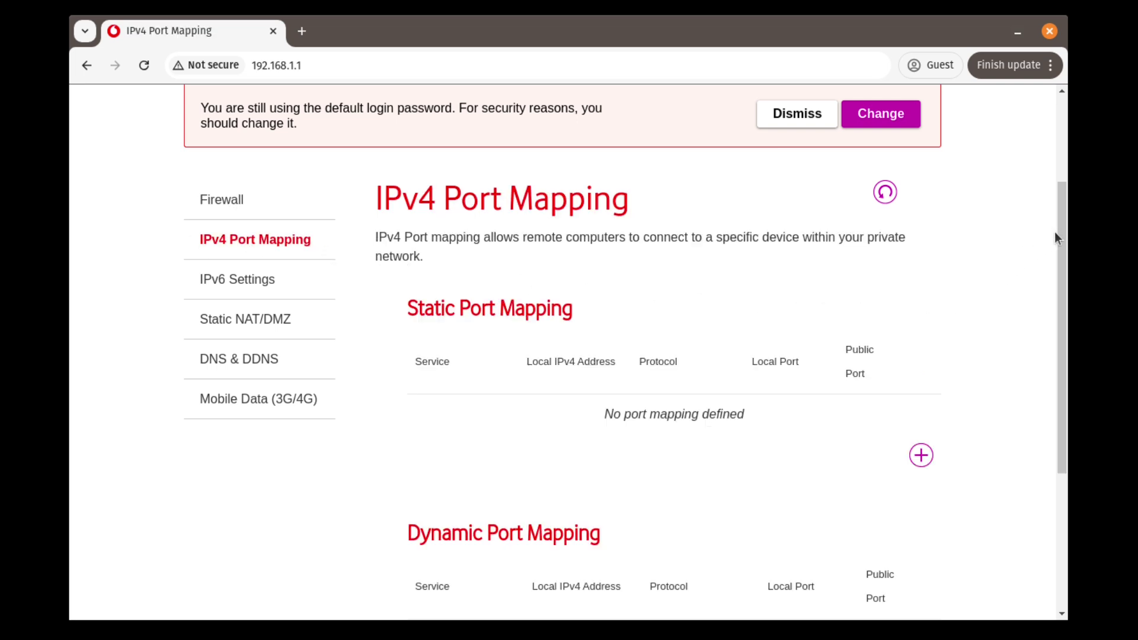
Step: Start a new static port mapping named 'web server' using TCP and No Specific Device
drag(1054, 232, 1045, 295)
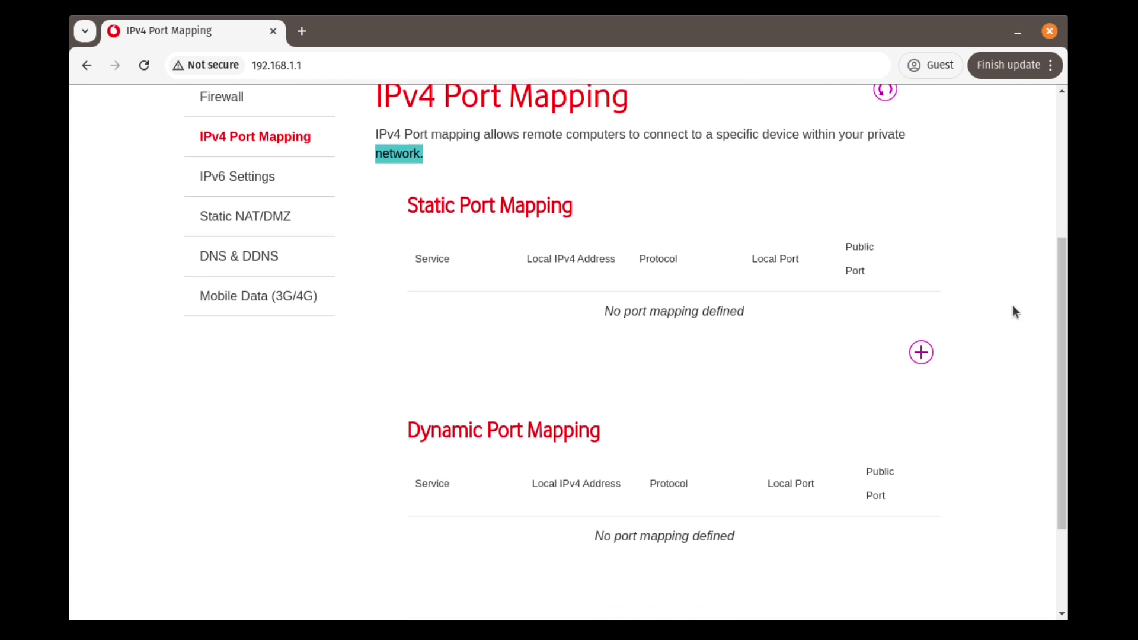
click(920, 353)
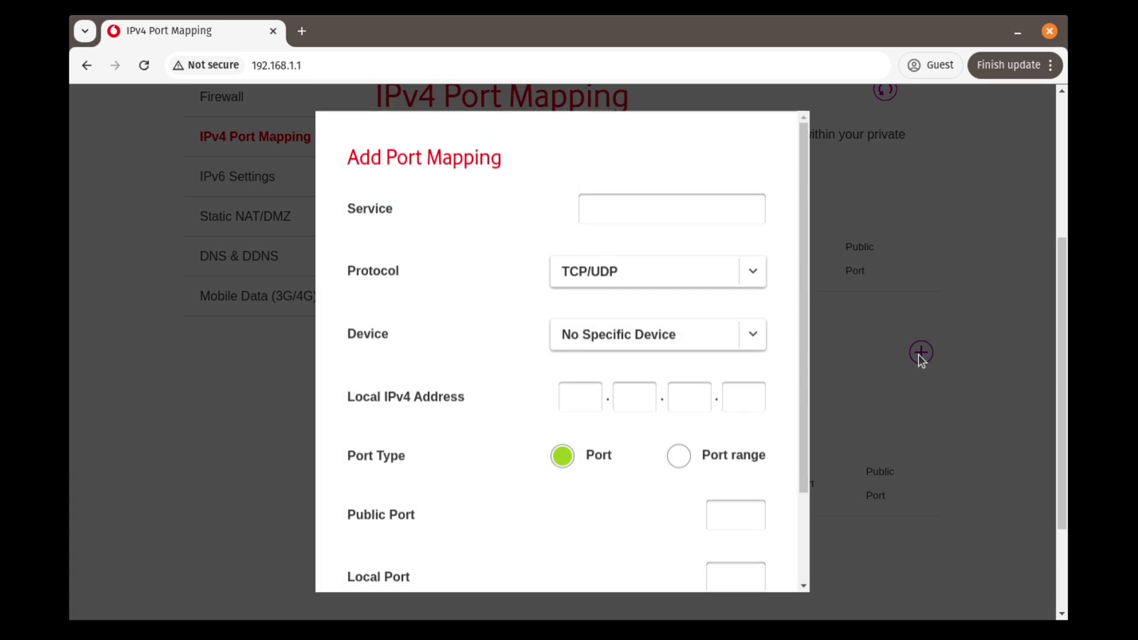
click(634, 211)
text(web )
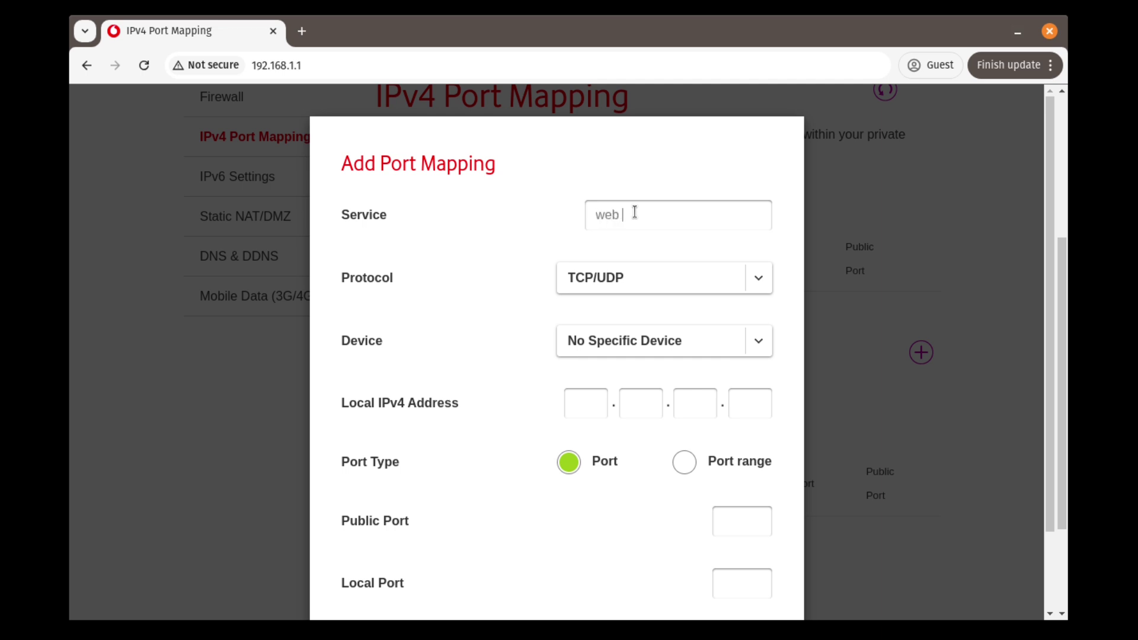
text(server)
click(751, 281)
click(627, 312)
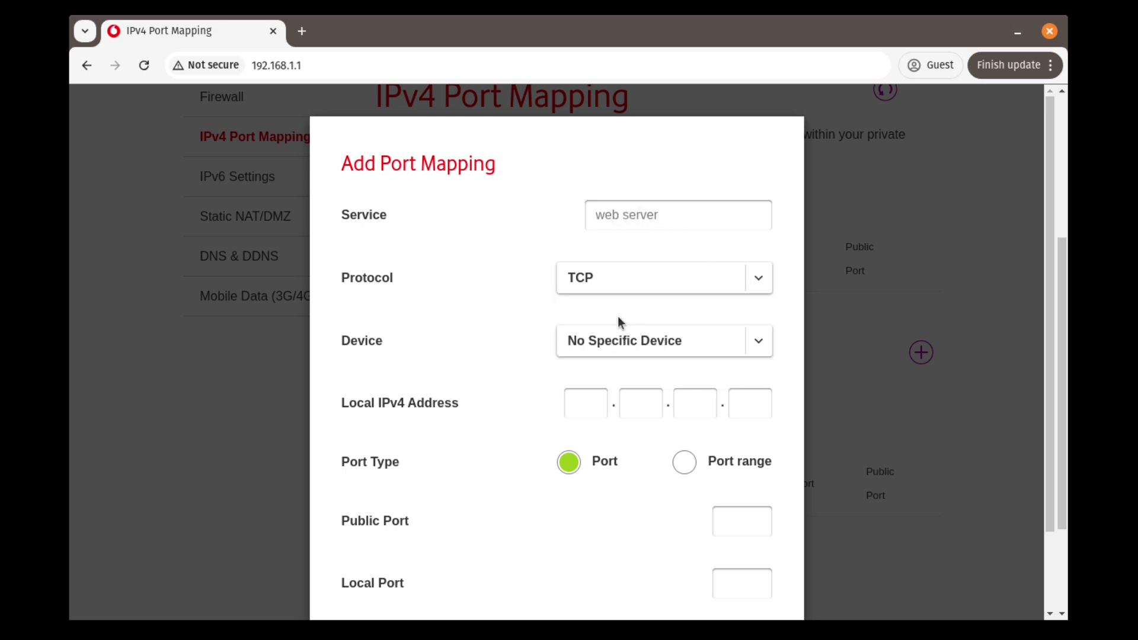
click(643, 345)
click(640, 351)
Step: Set local address 192.168.1.66 with public and local port 443, and save the mapping
click(585, 403)
text(1)
key(period)
text(66)
scroll(662, 430, down, 3)
click(753, 439)
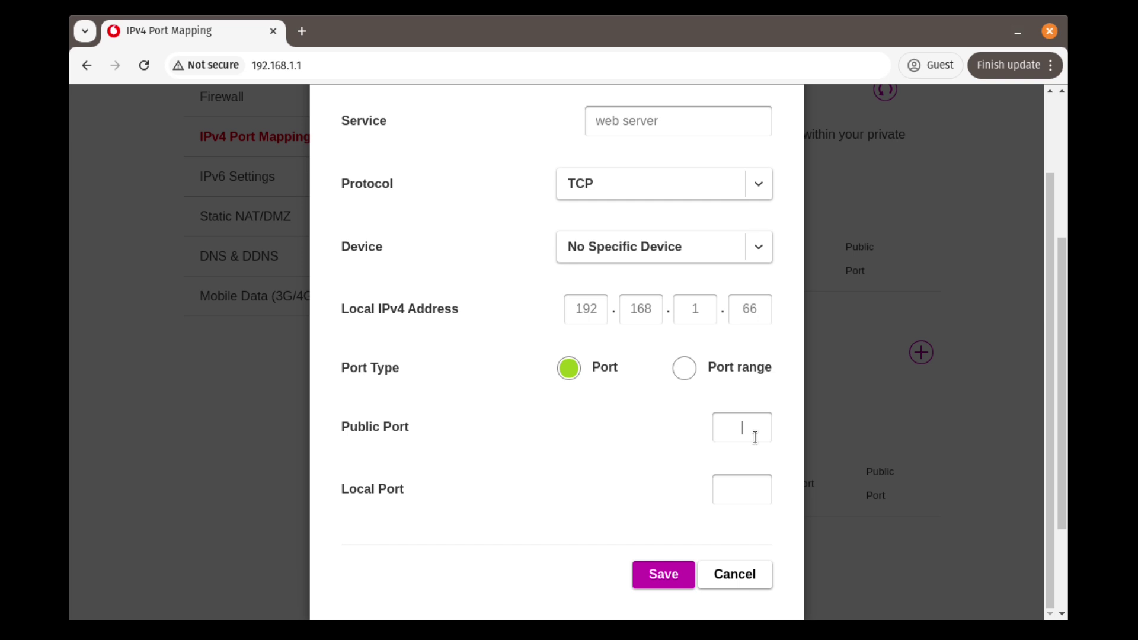
text(443443)
click(674, 578)
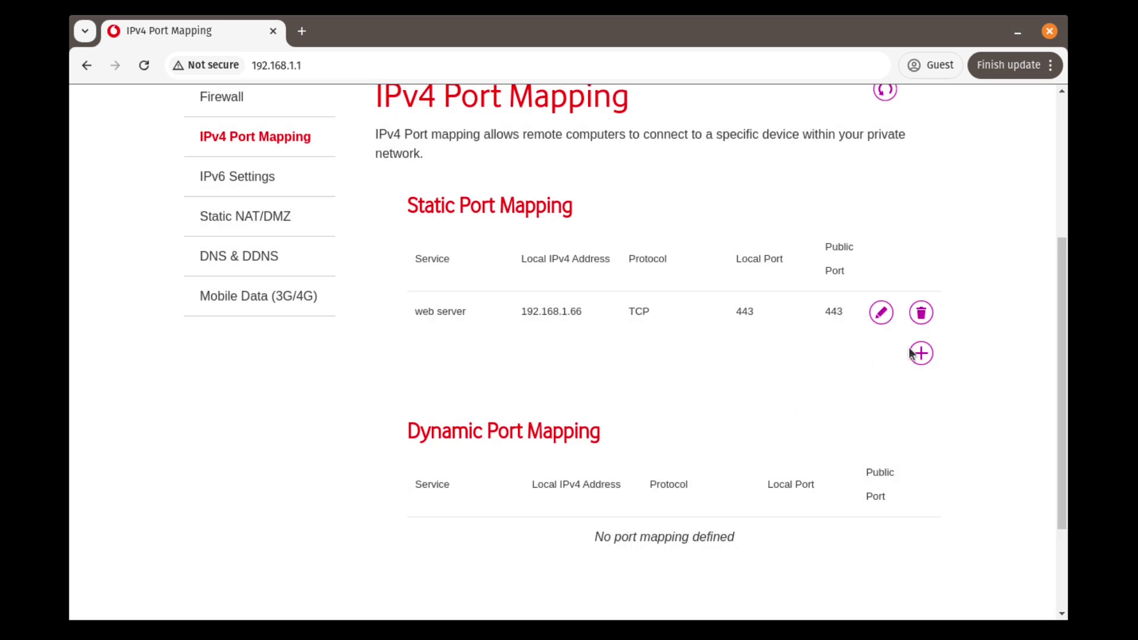
Step: Open the web server mapping for editing and close it without changes
click(889, 316)
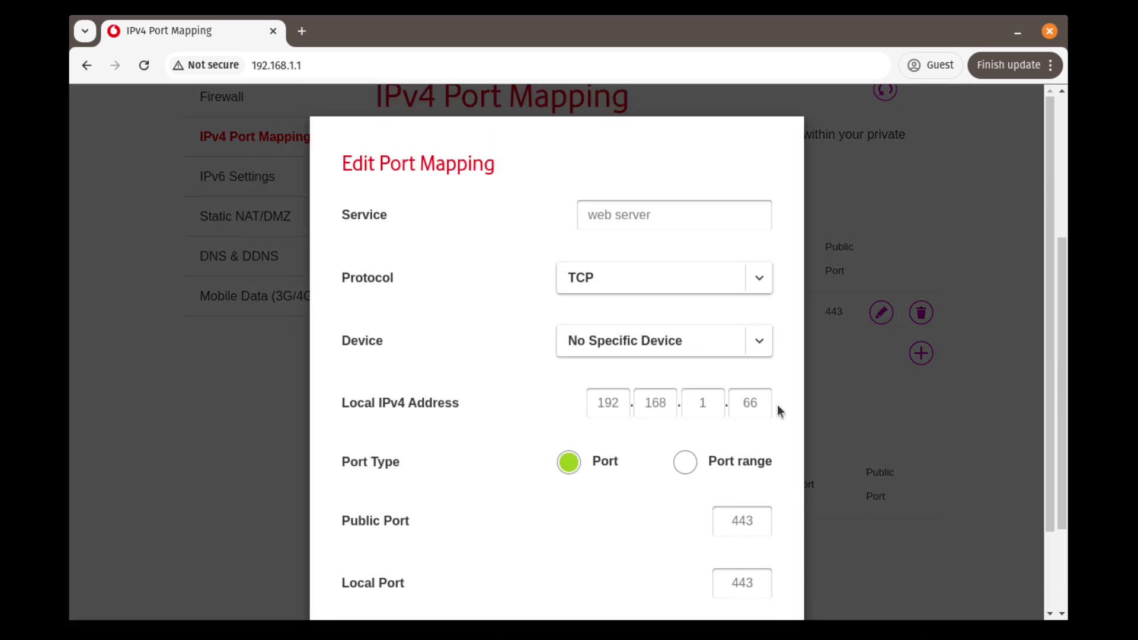
scroll(777, 404, down, 3)
click(740, 579)
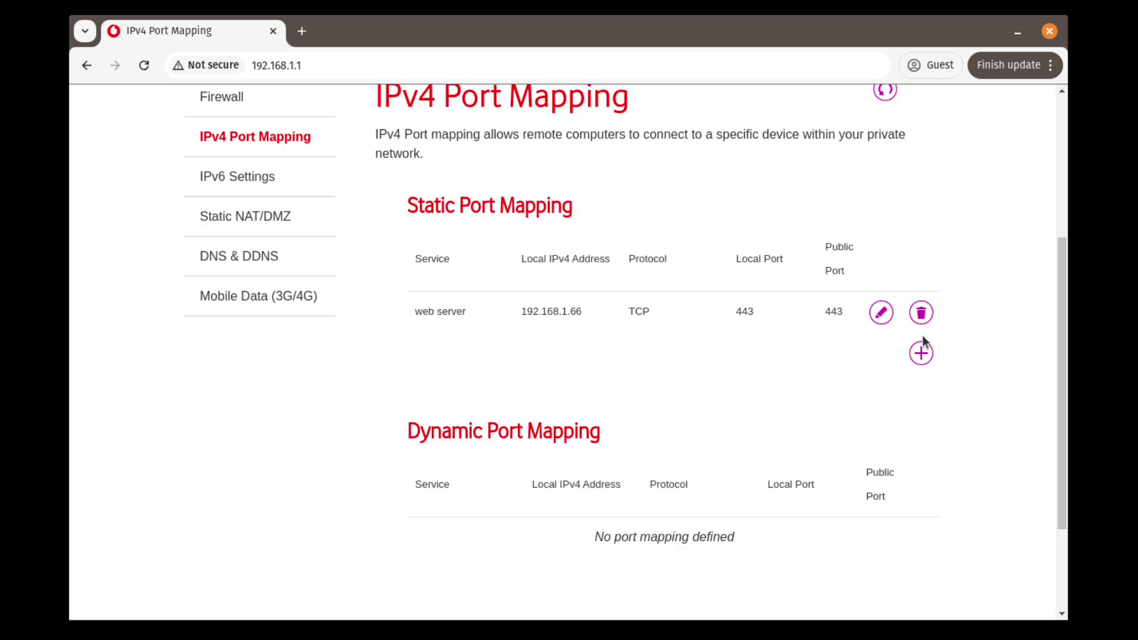
Step: Start a second port mapping named 'webnonhttps' using TCP and No Specific Device
click(921, 354)
click(644, 226)
text(web)
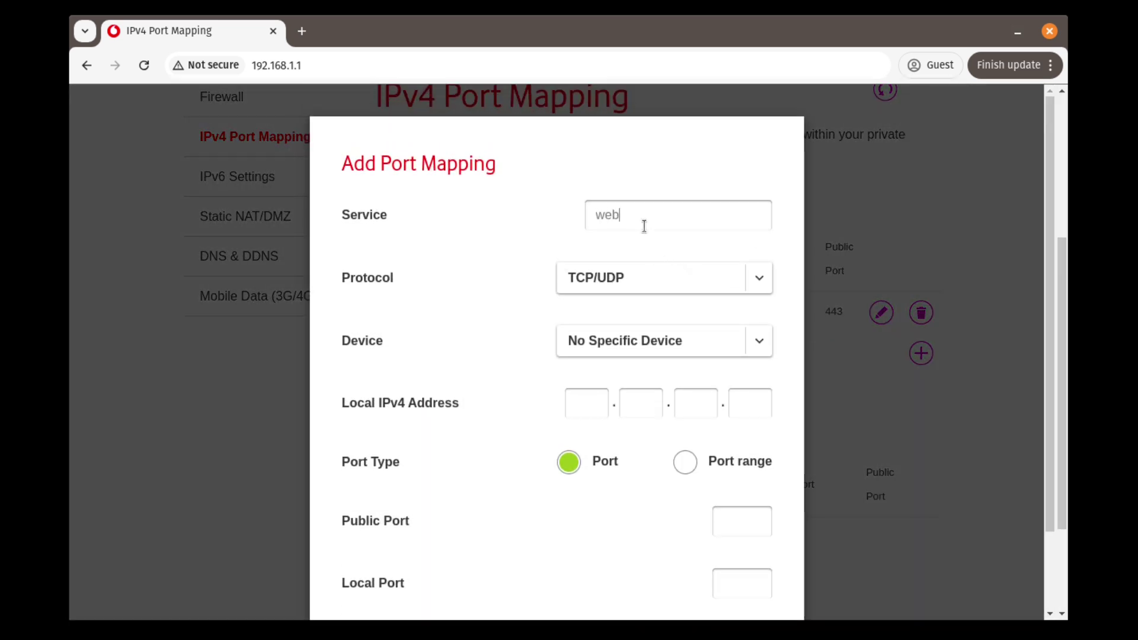
text(nonhttps)
click(739, 281)
click(623, 317)
click(687, 349)
click(648, 364)
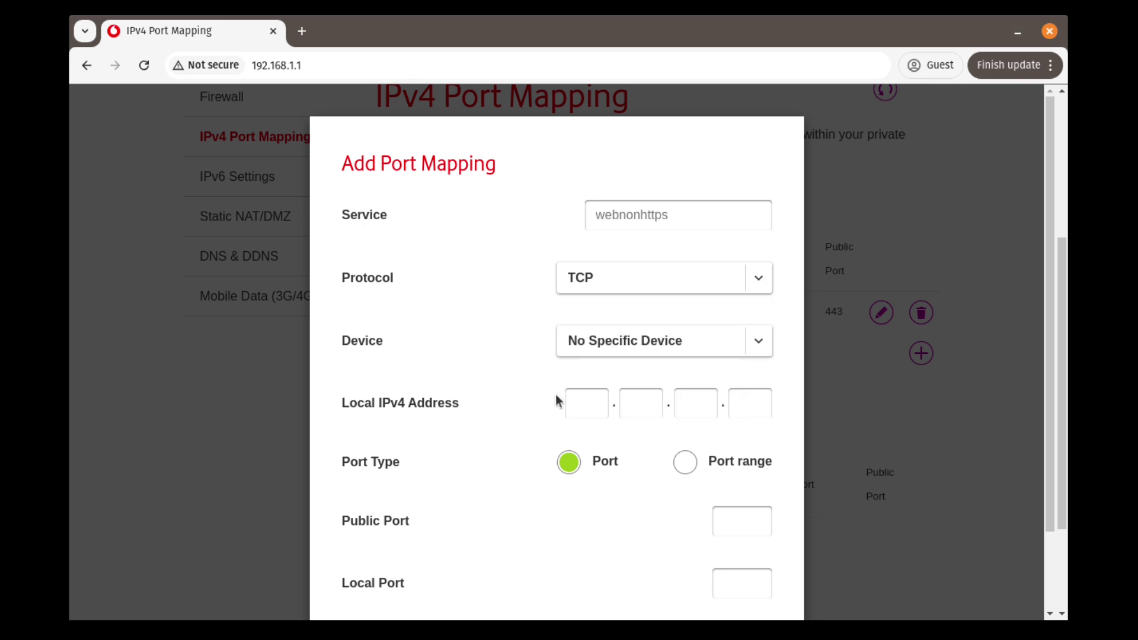
Step: Set local address 192.168.1.66 with public and local port 80, and save the mapping
click(588, 406)
text(192)
scroll(587, 407, down, 2)
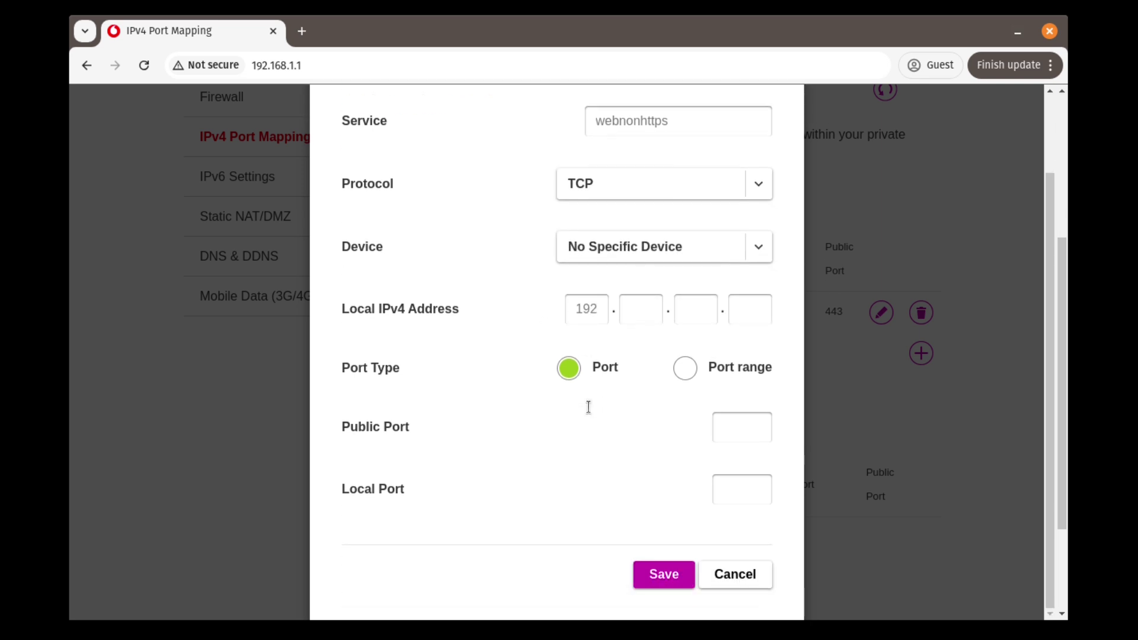
text(168.)
text(1)
key(Tab)
text(66)
click(744, 420)
text(80)
click(729, 493)
click(665, 584)
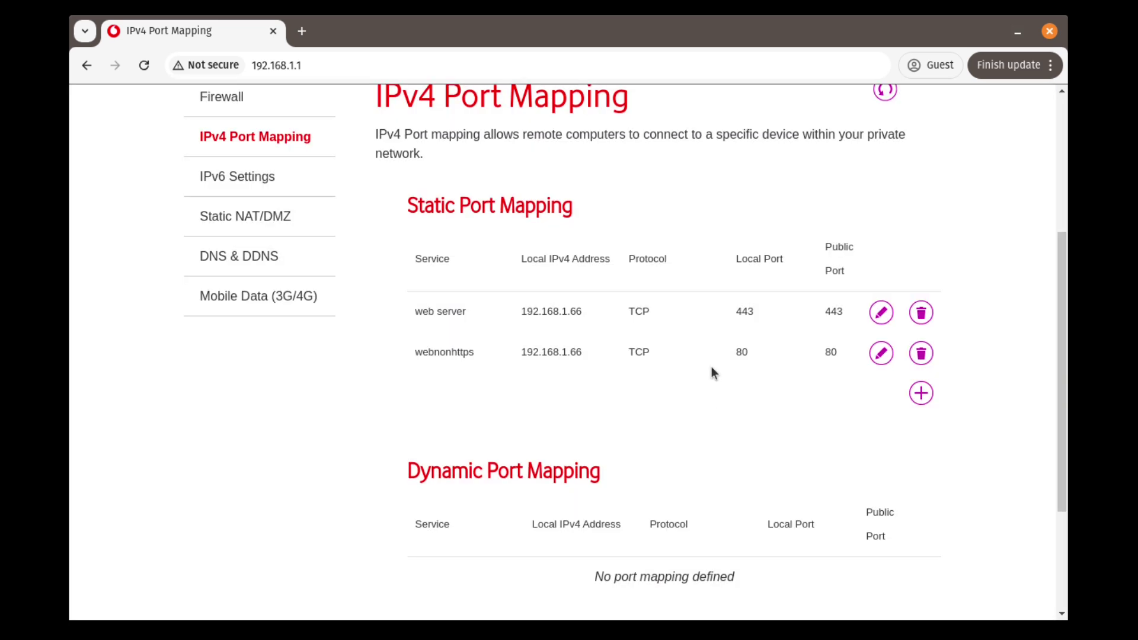
Step: Apply both new port mappings
scroll(247, 179, down, 5)
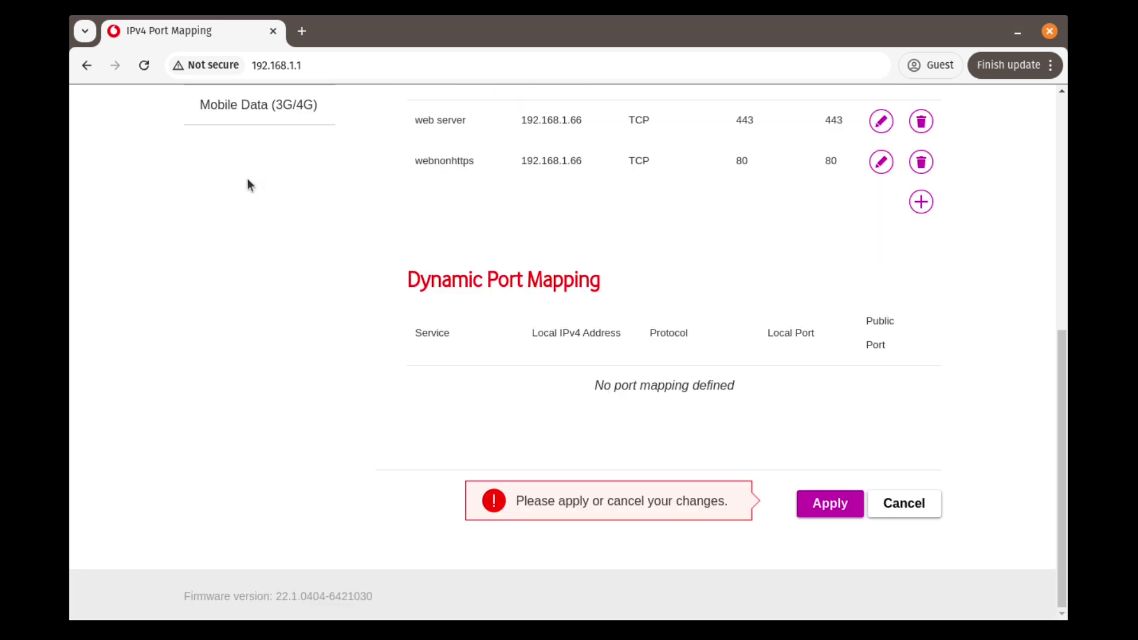
scroll(603, 322, up, 5)
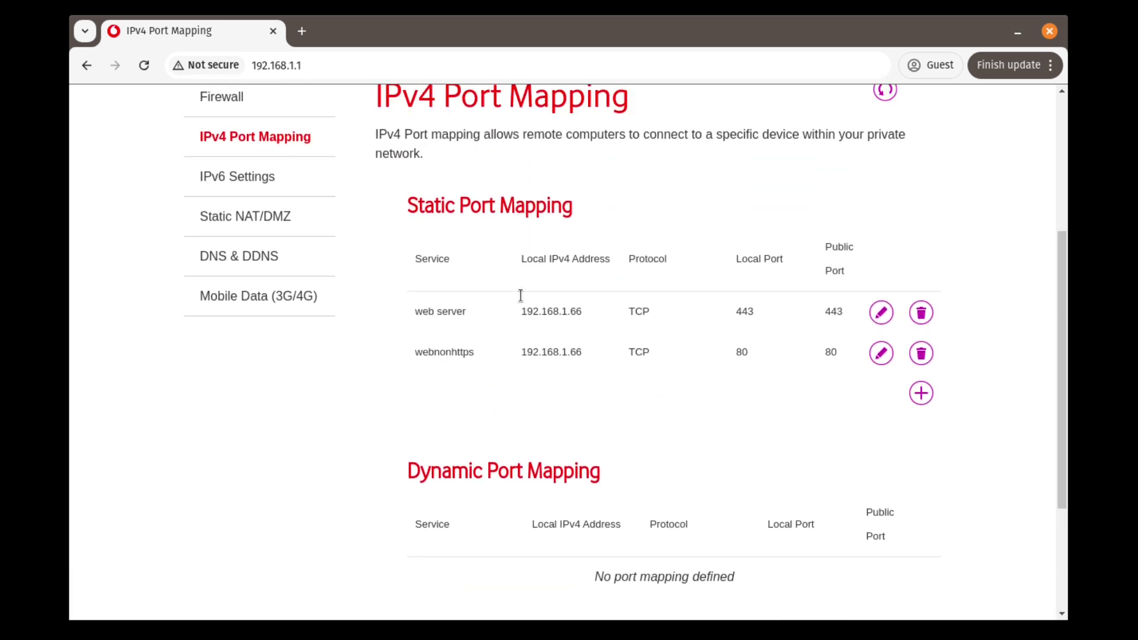
scroll(240, 276, down, 5)
scroll(527, 331, up, 4)
scroll(527, 331, up, 1)
scroll(528, 330, down, 5)
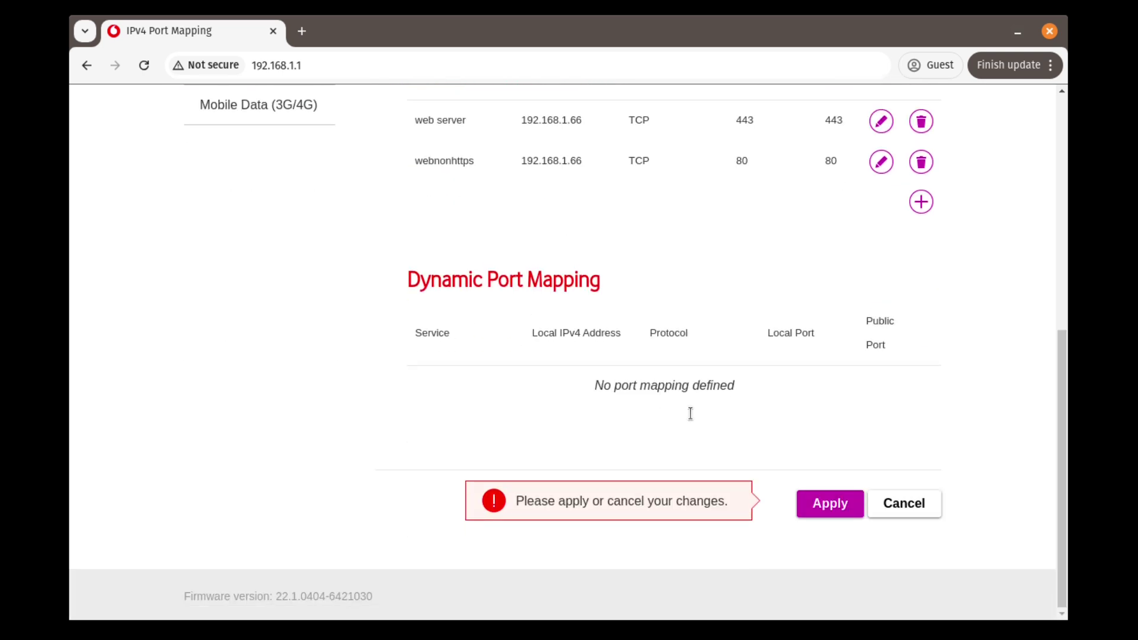
click(828, 505)
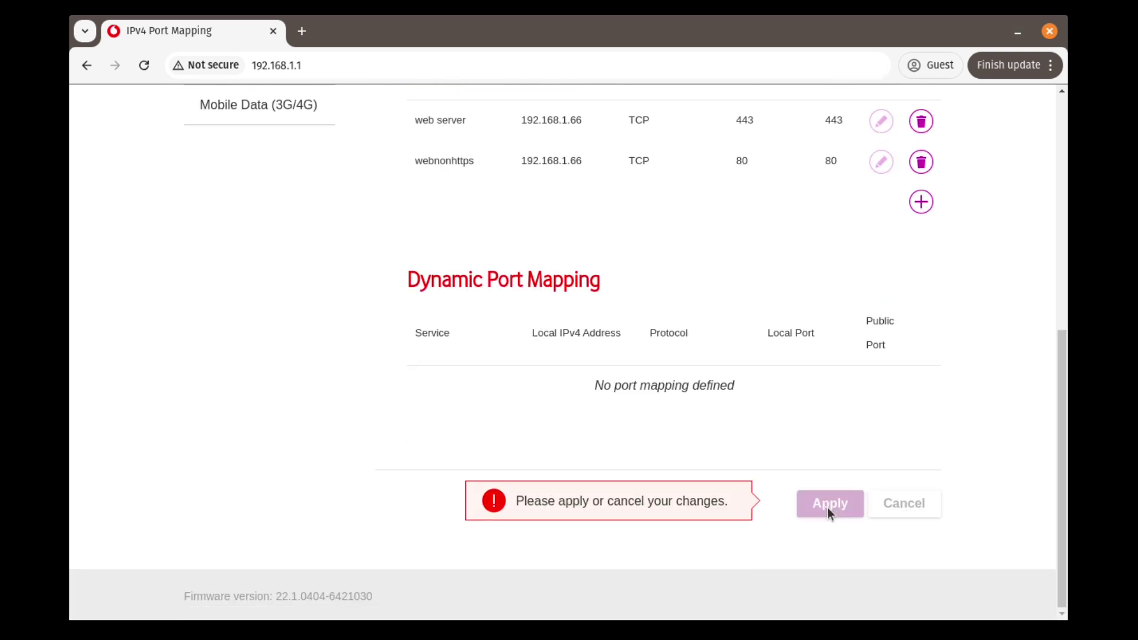
scroll(827, 507, up, 5)
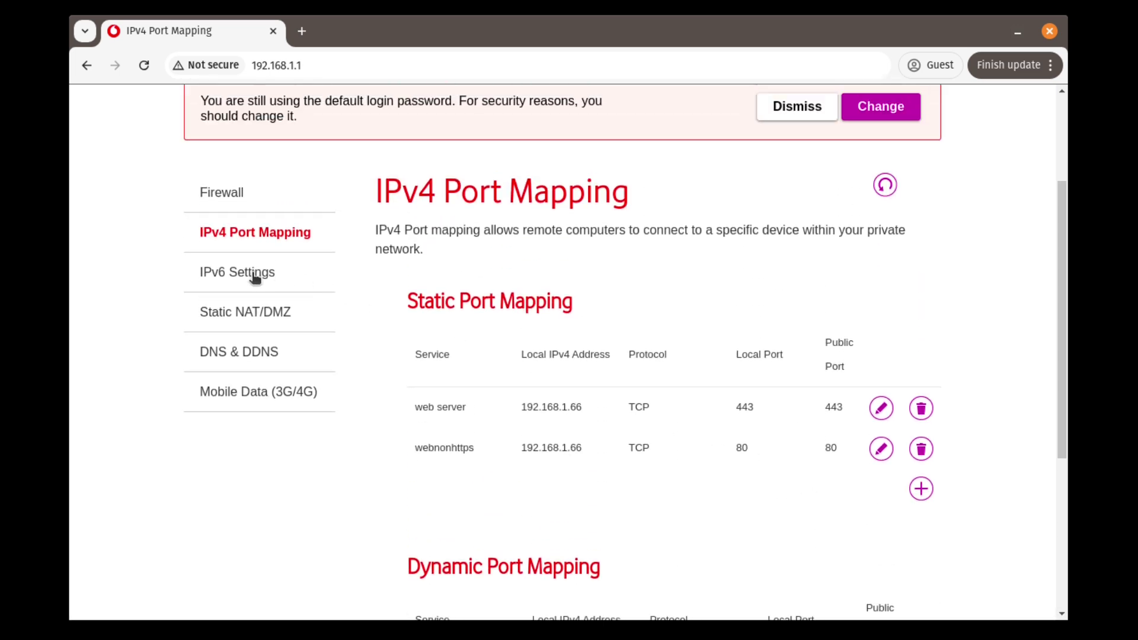
Step: In IPv6 Settings, view the Add IPv6 Pinhole form, cancel without adding one, then open Static NAT/DMZ
click(255, 273)
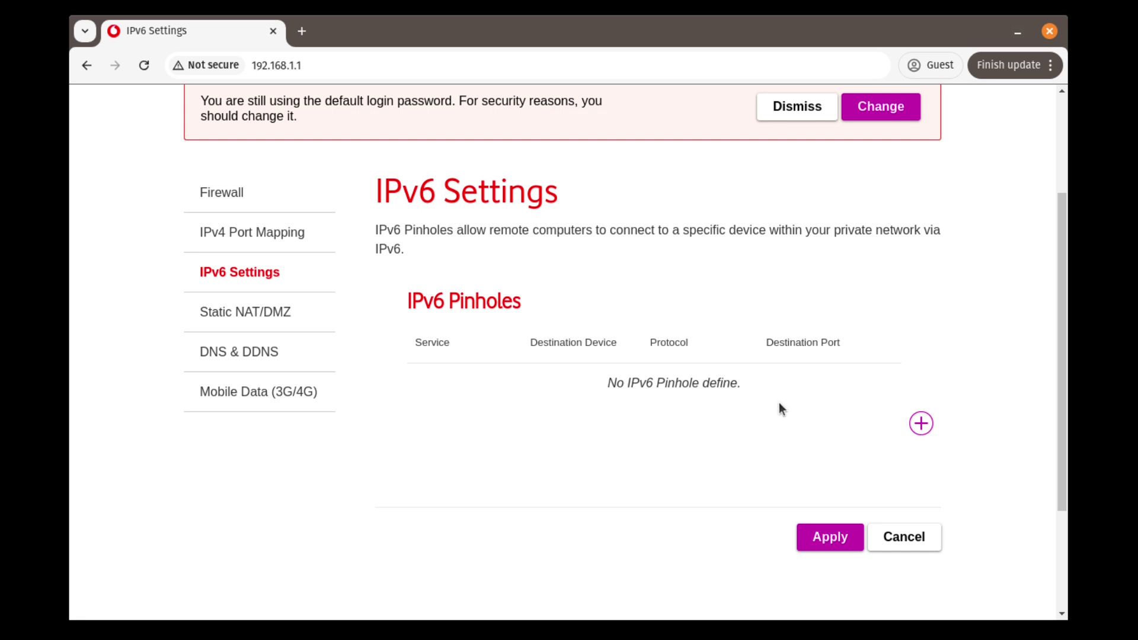
click(923, 425)
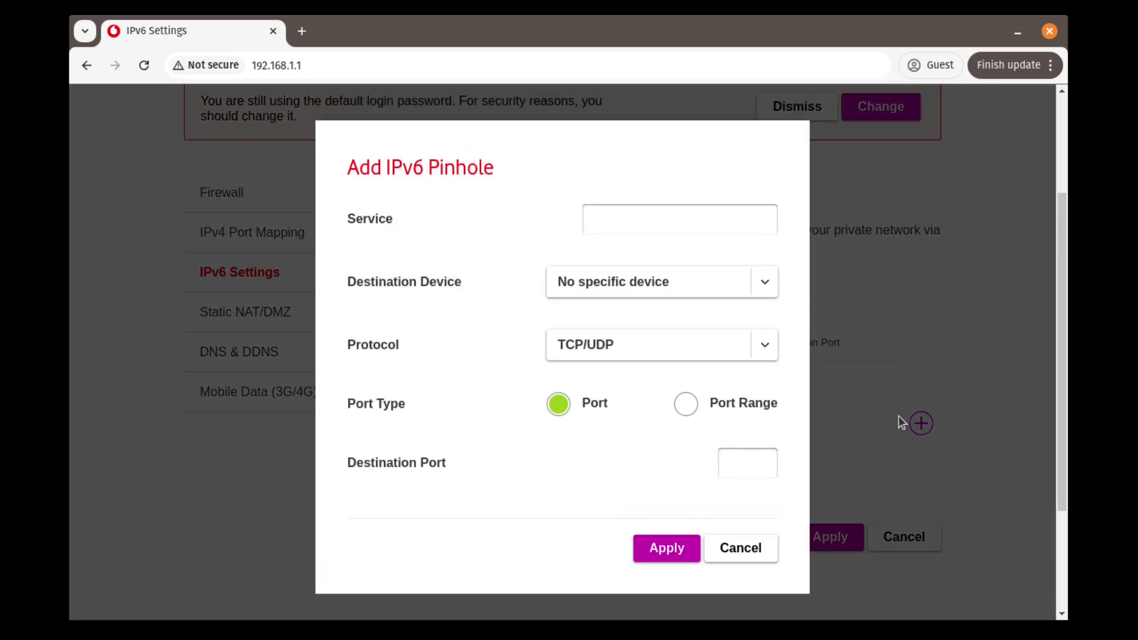
click(679, 287)
click(668, 342)
click(668, 343)
click(641, 359)
click(755, 553)
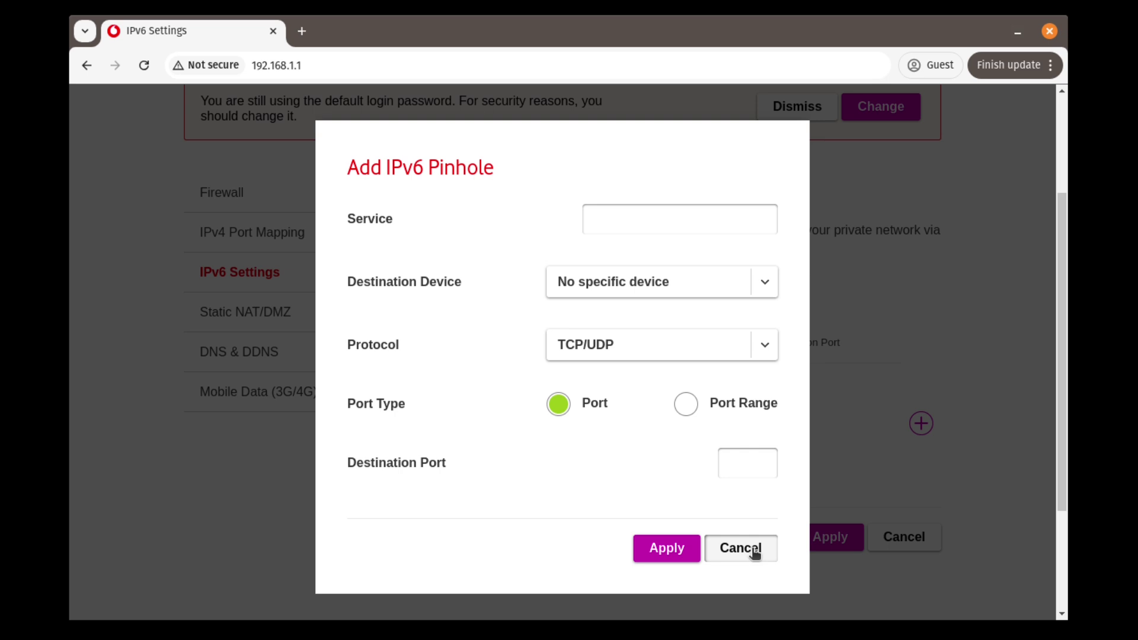
click(741, 548)
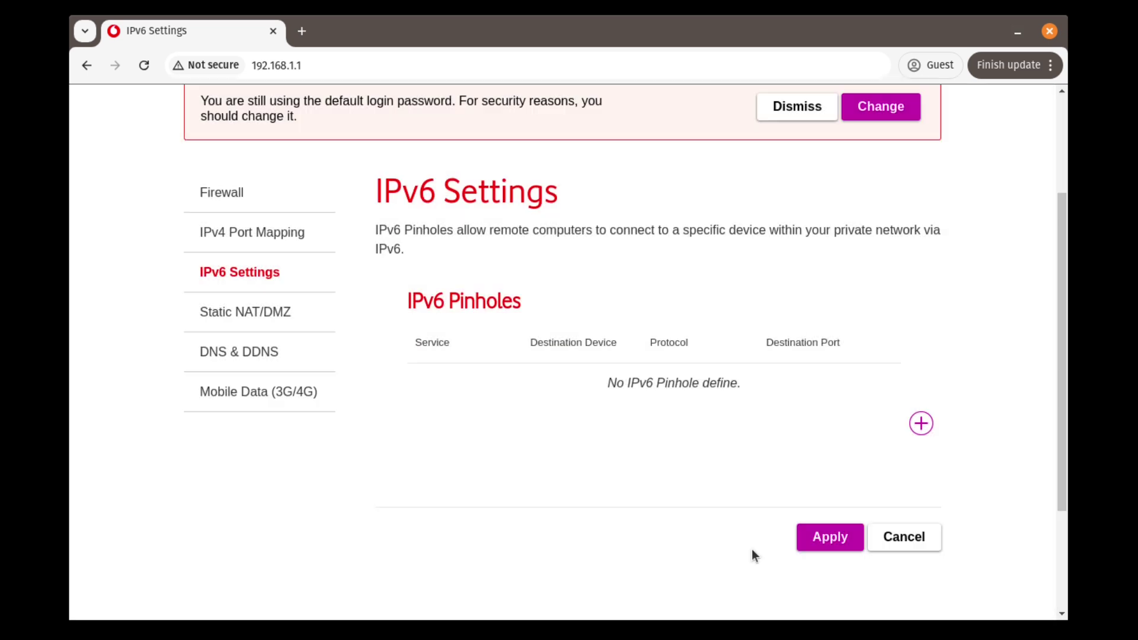
click(262, 314)
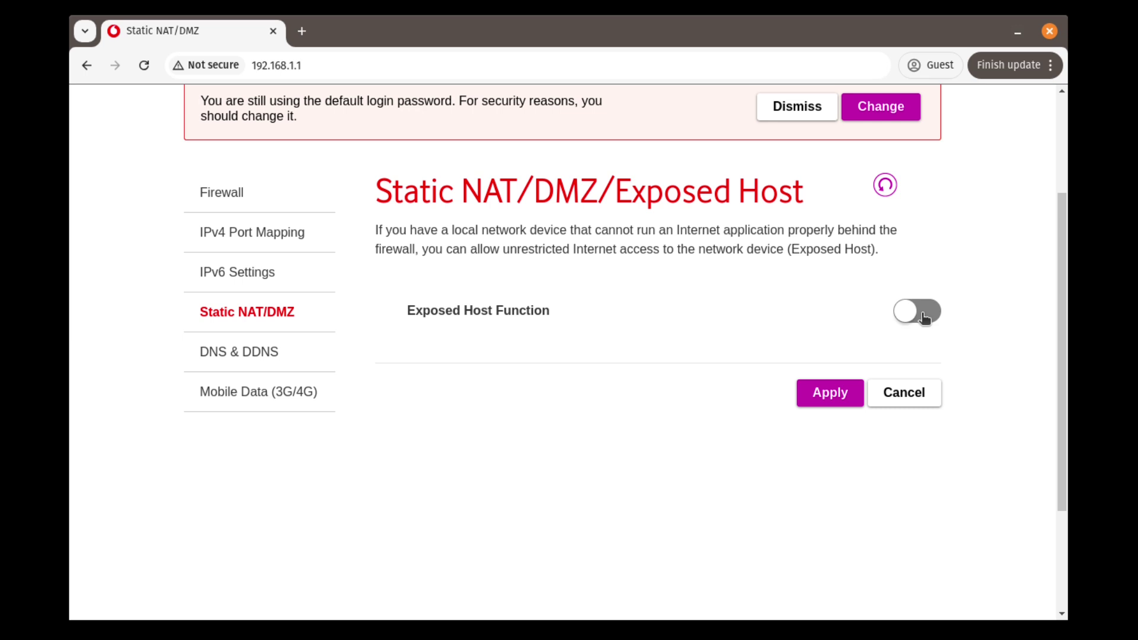
Step: Switch on the Exposed Host Function, then cancel so it stays off
click(924, 316)
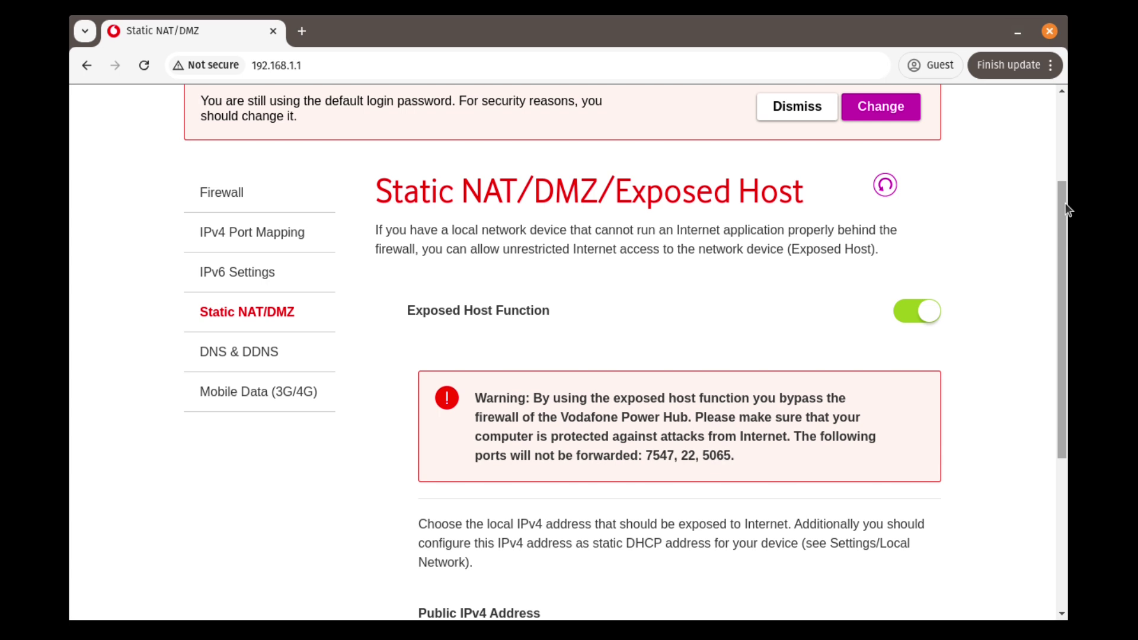
drag(1065, 203, 1024, 327)
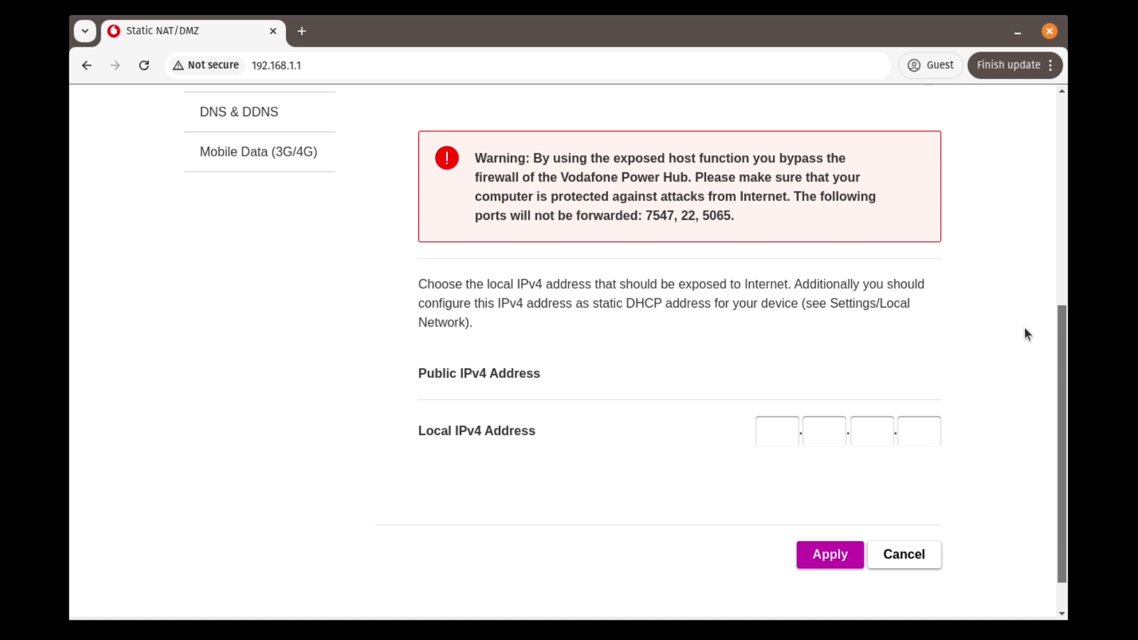
scroll(1024, 328, up, 1)
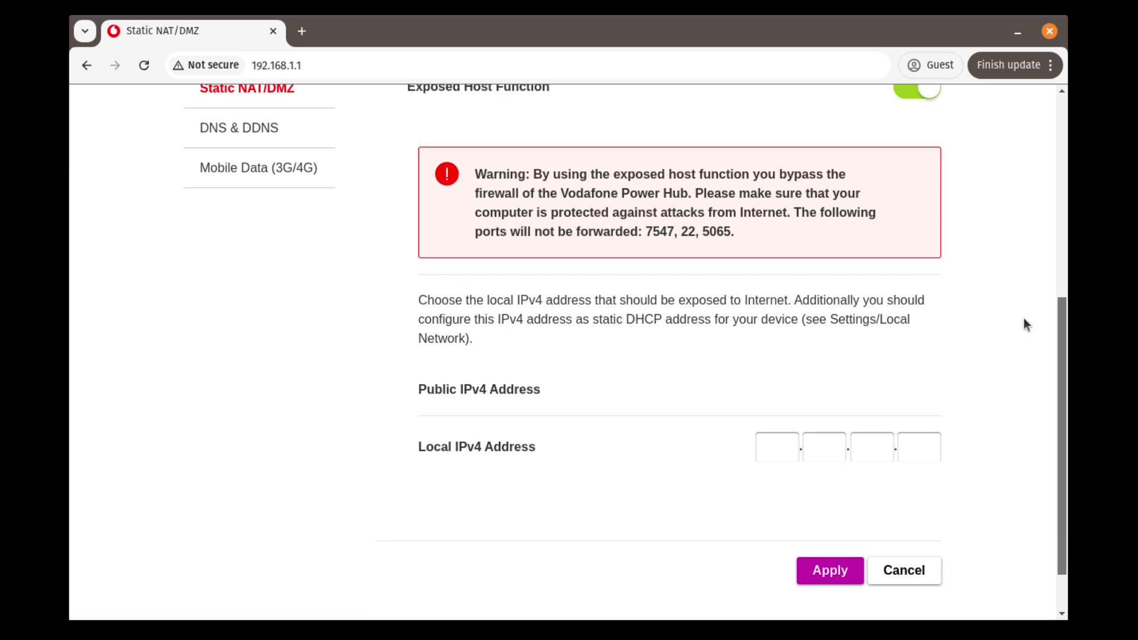
click(918, 579)
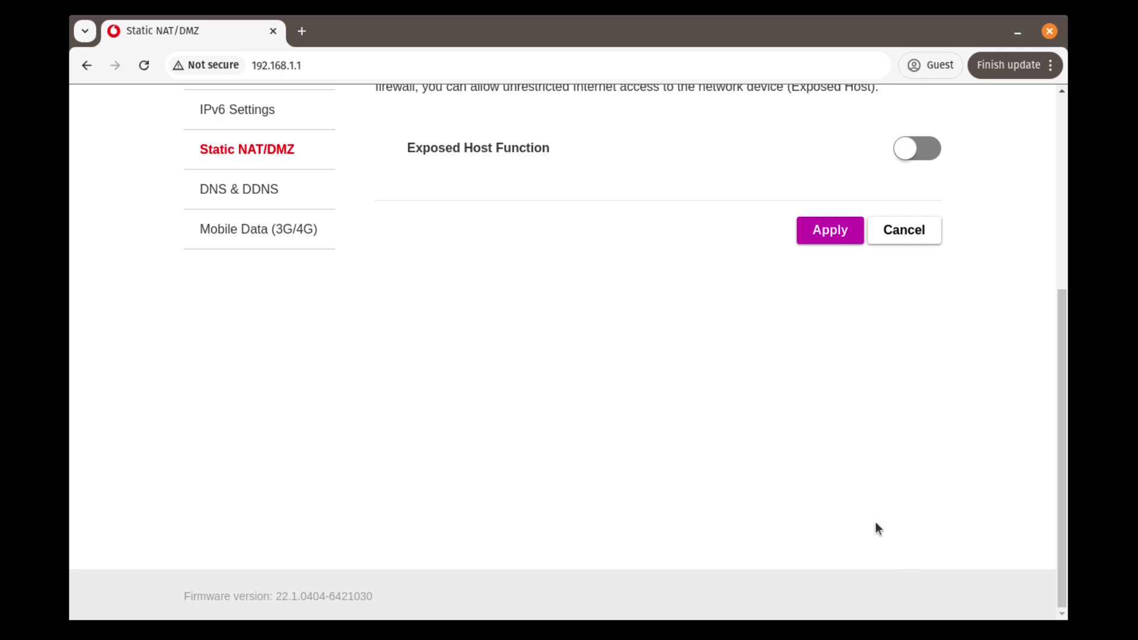
Step: On DNS & DDNS, choose manual DNS with IPv4 servers 208.67.222.222 and 208.67.220.220
click(255, 193)
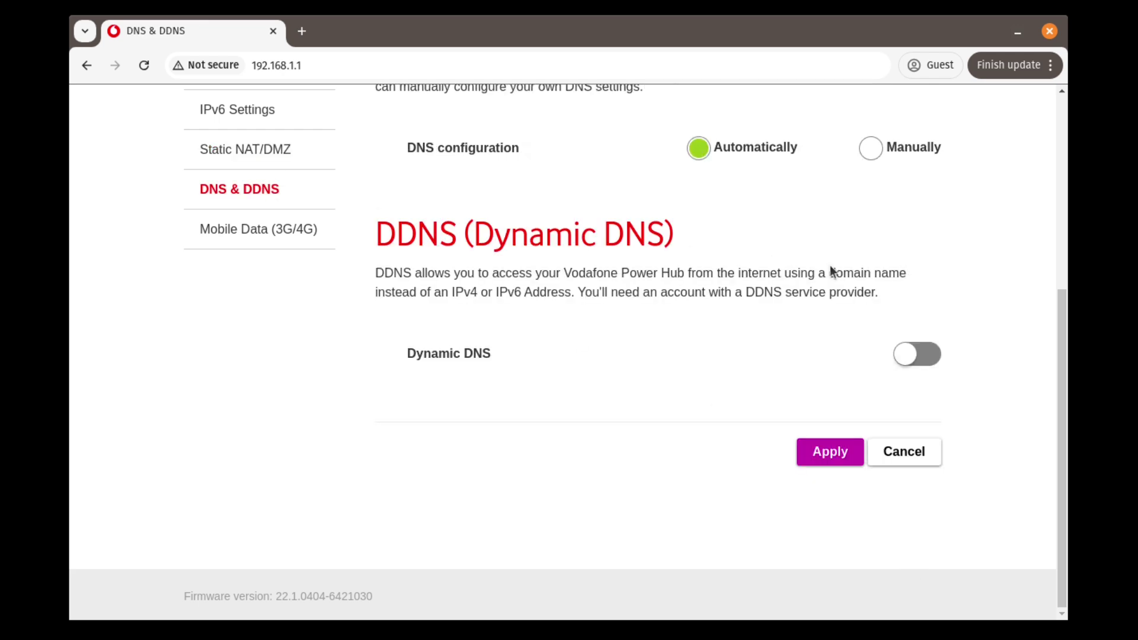
drag(1061, 341, 1041, 265)
click(878, 290)
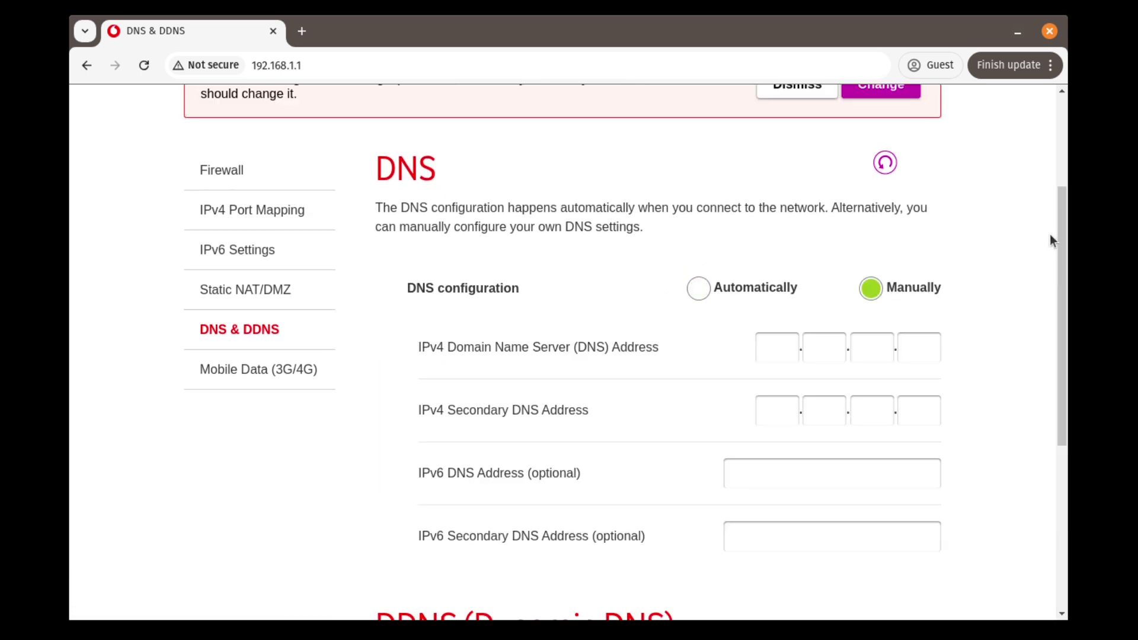
drag(1060, 223, 1053, 297)
text(208)
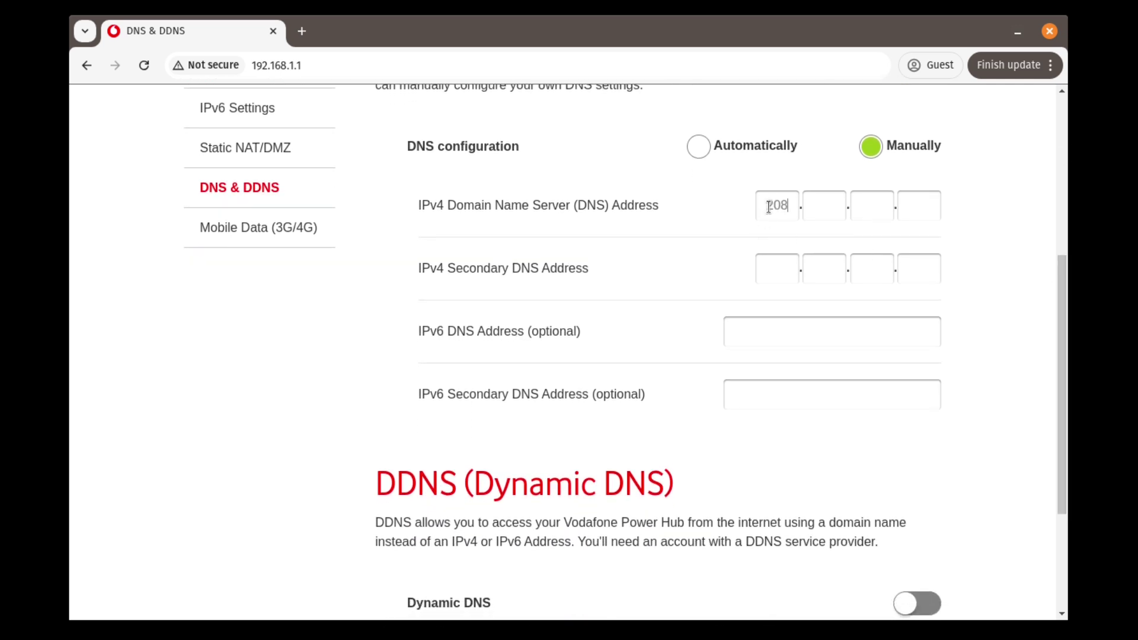
text(.67.222.222)
key(Tab)
text(208.67.220.220)
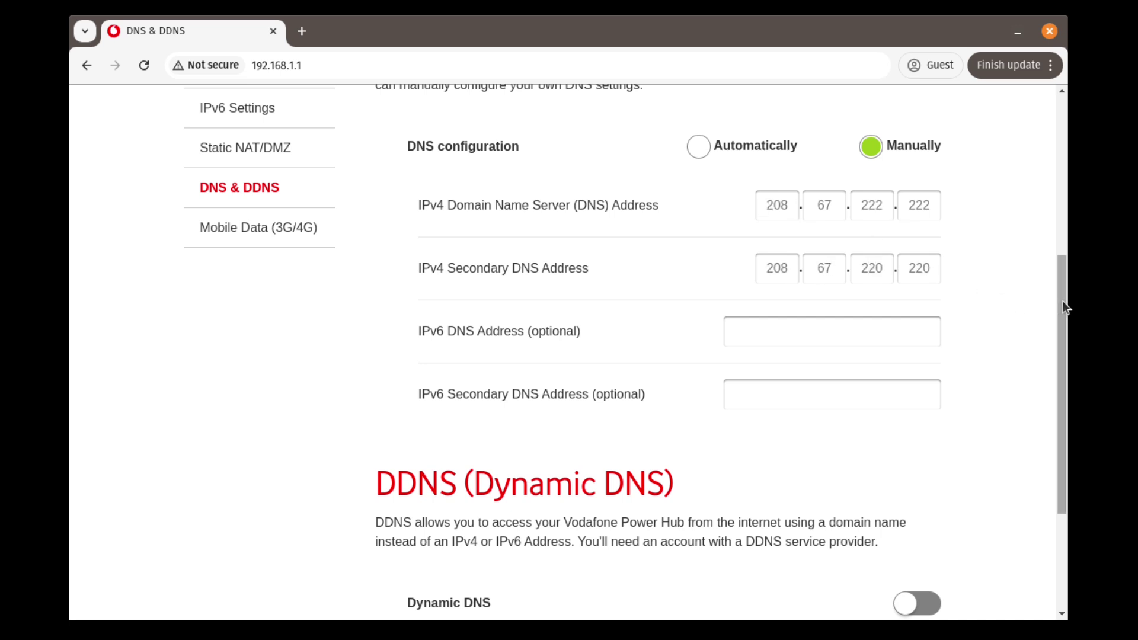
drag(1062, 301, 1041, 396)
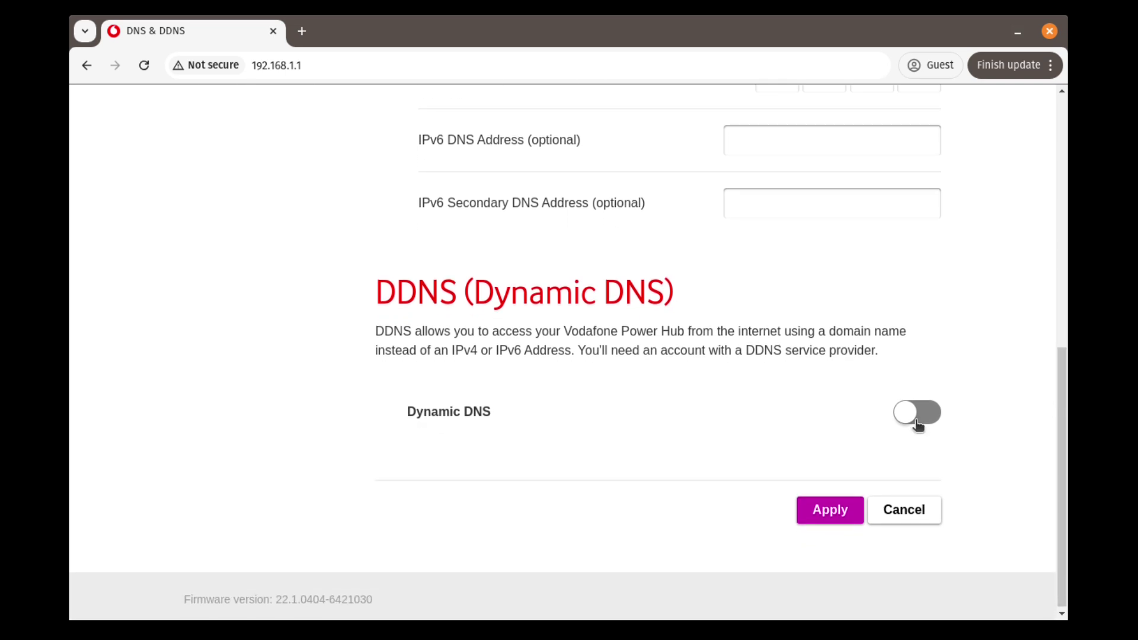
Step: Apply the manual DNS servers and switch Dynamic DNS on
click(817, 513)
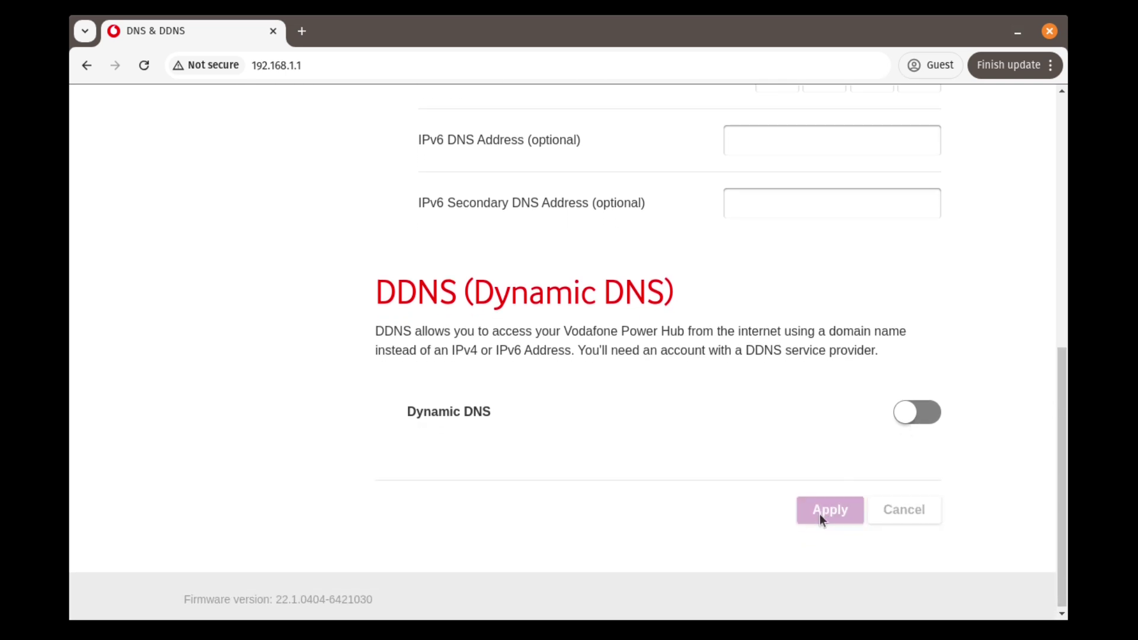
click(929, 418)
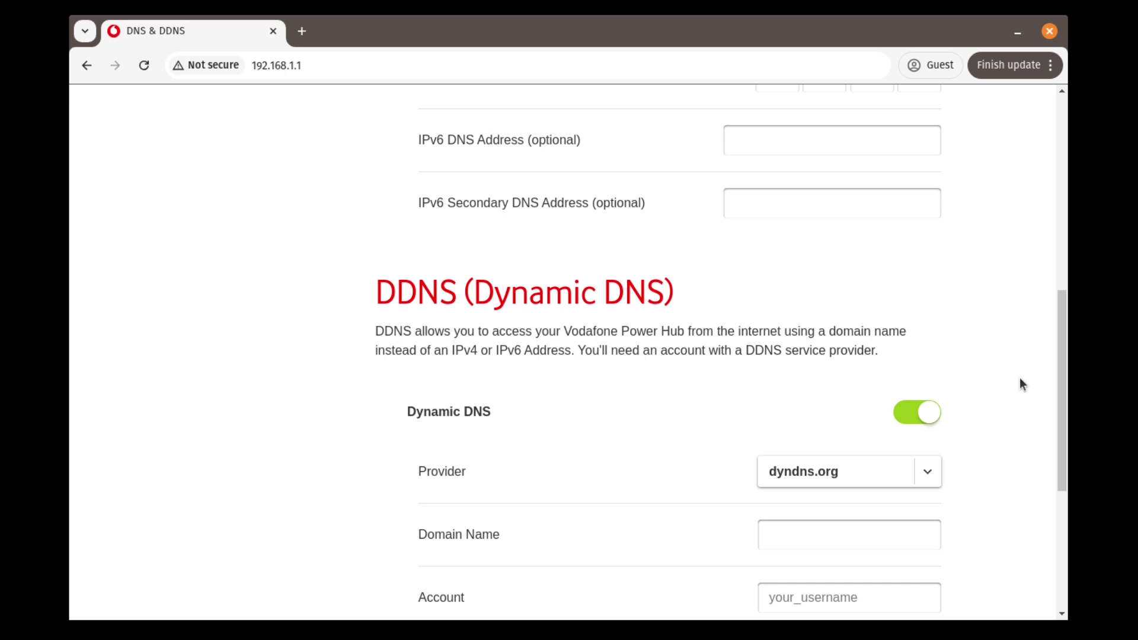
drag(1057, 336, 1049, 434)
Step: Try no-ip.com, then dyn.com as DDNS provider, and cancel to leave DDNS off
click(927, 248)
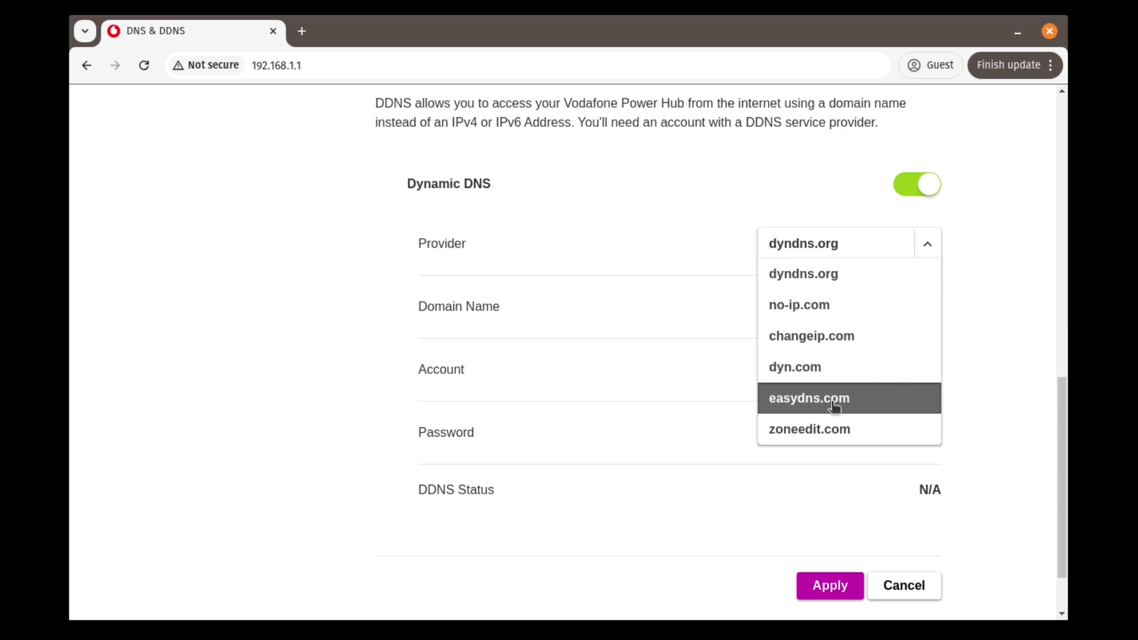
click(825, 303)
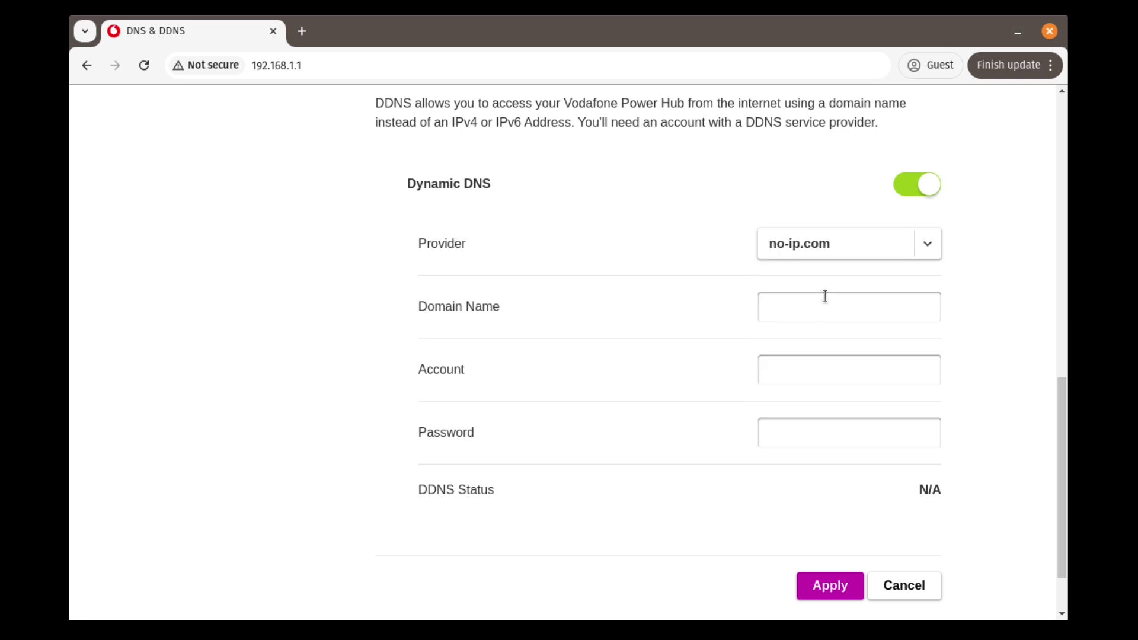
click(839, 246)
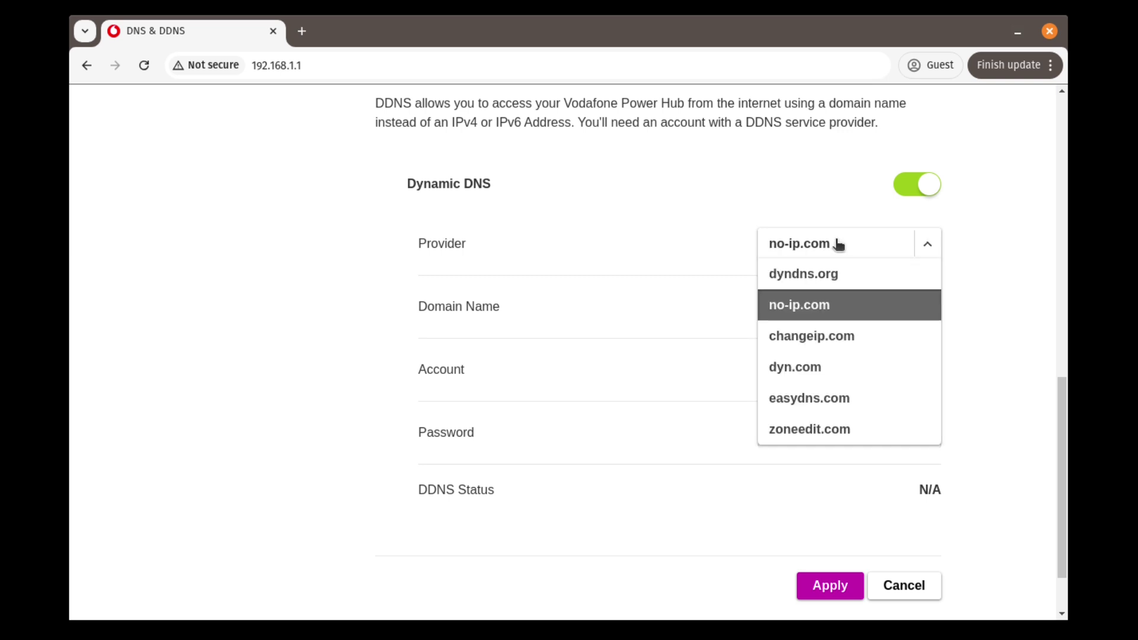
click(826, 368)
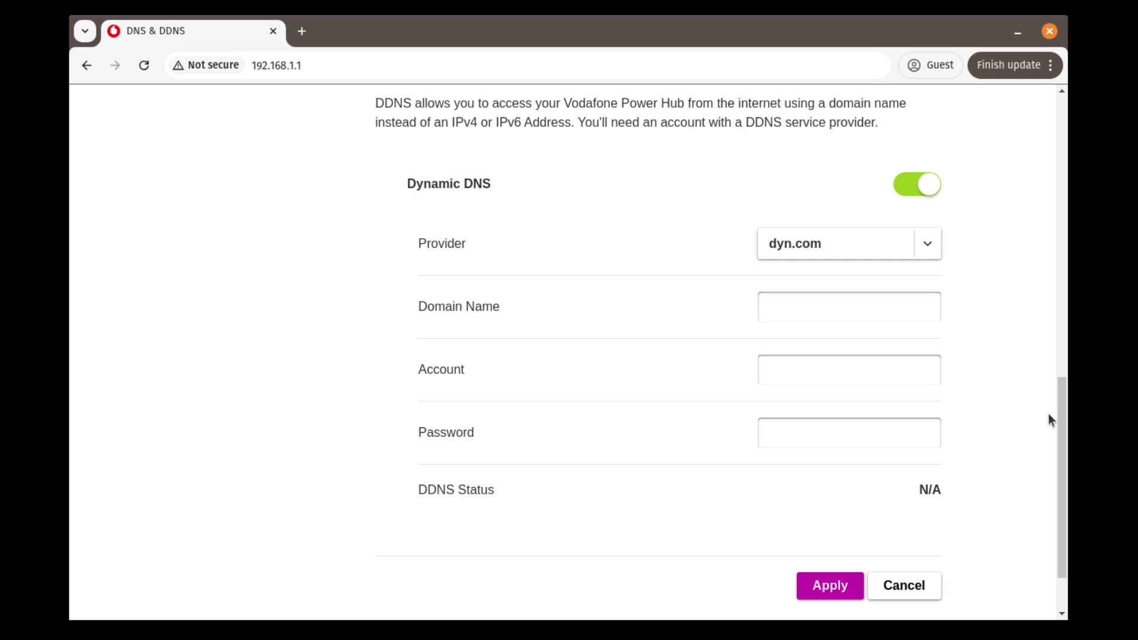
click(928, 589)
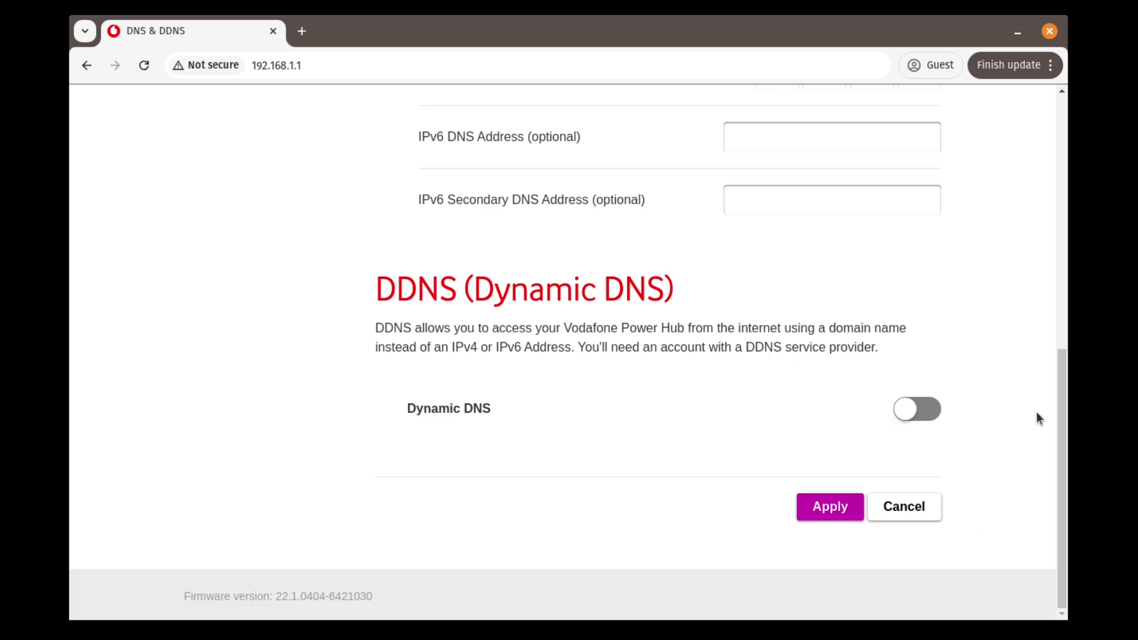
drag(1060, 421, 1047, 201)
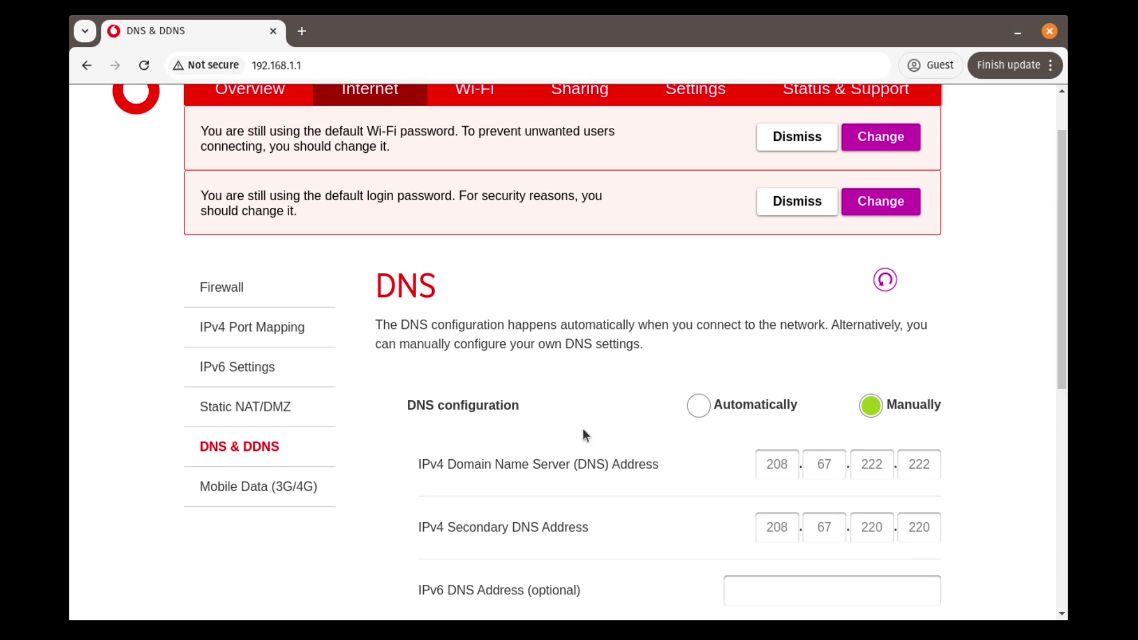
Step: Open Mobile Data (3G/4G) and review its APN Contract and PAP authentication settings
click(310, 489)
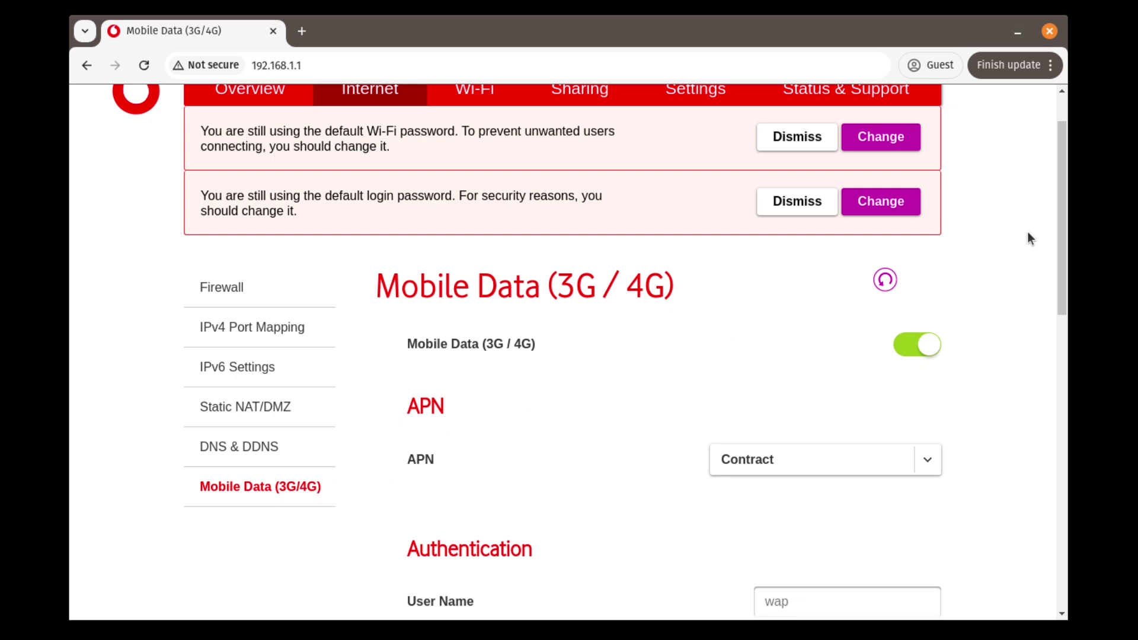
drag(1064, 191, 1054, 252)
drag(1059, 208, 1044, 449)
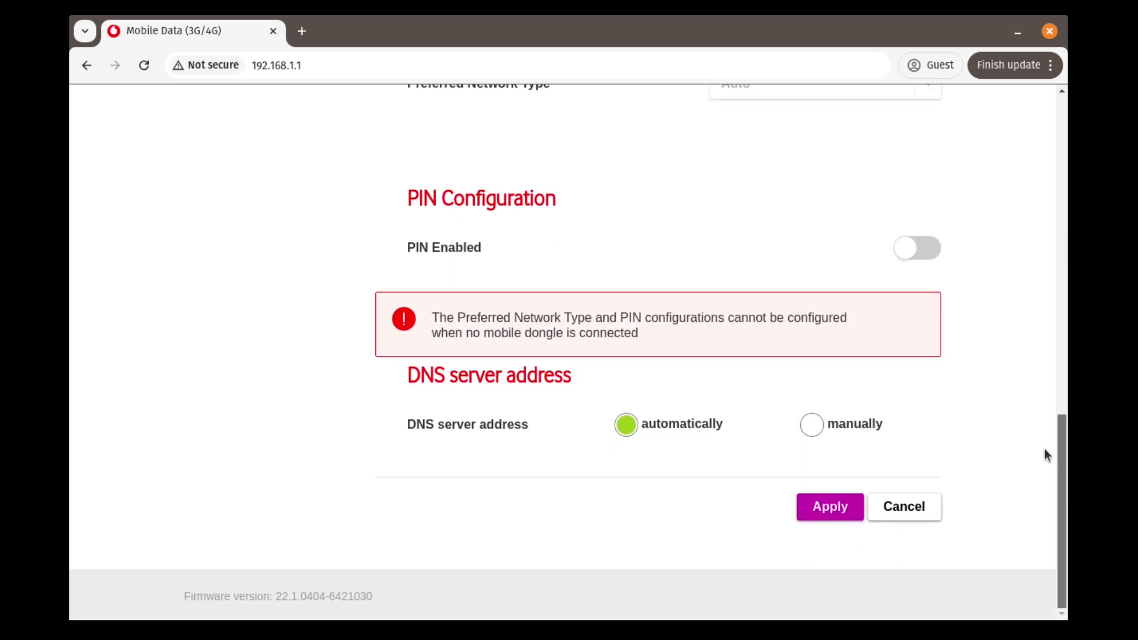
drag(1044, 447, 1043, 109)
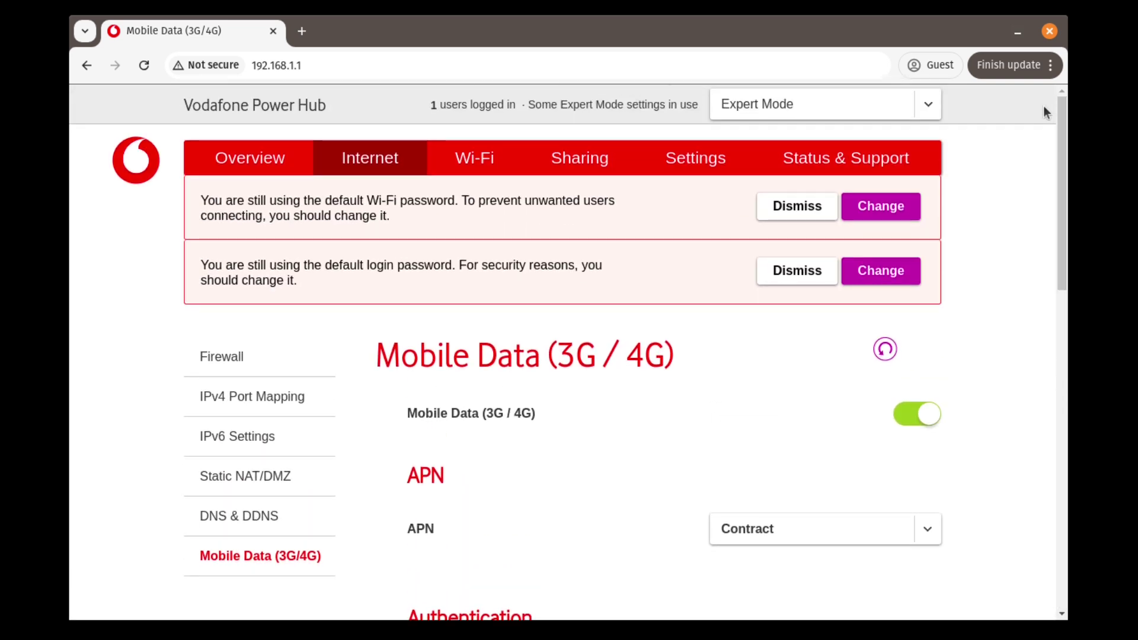
Step: Return to General Wi-Fi Settings, showing EGGMAN on and Guest Wi-Fi off
click(490, 162)
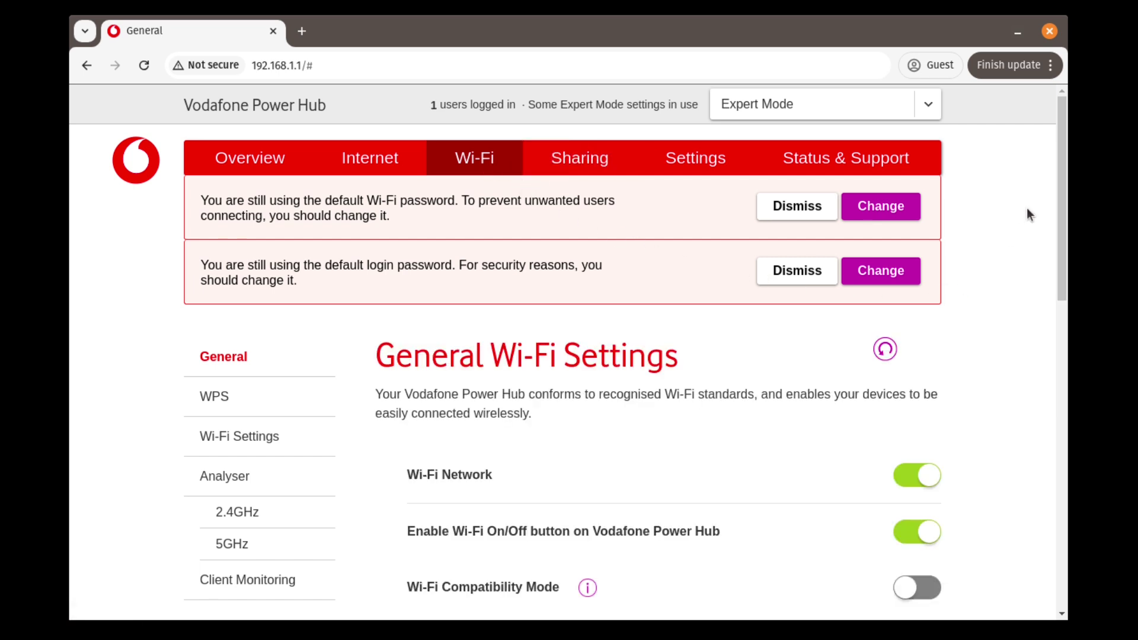
drag(1064, 179, 1057, 257)
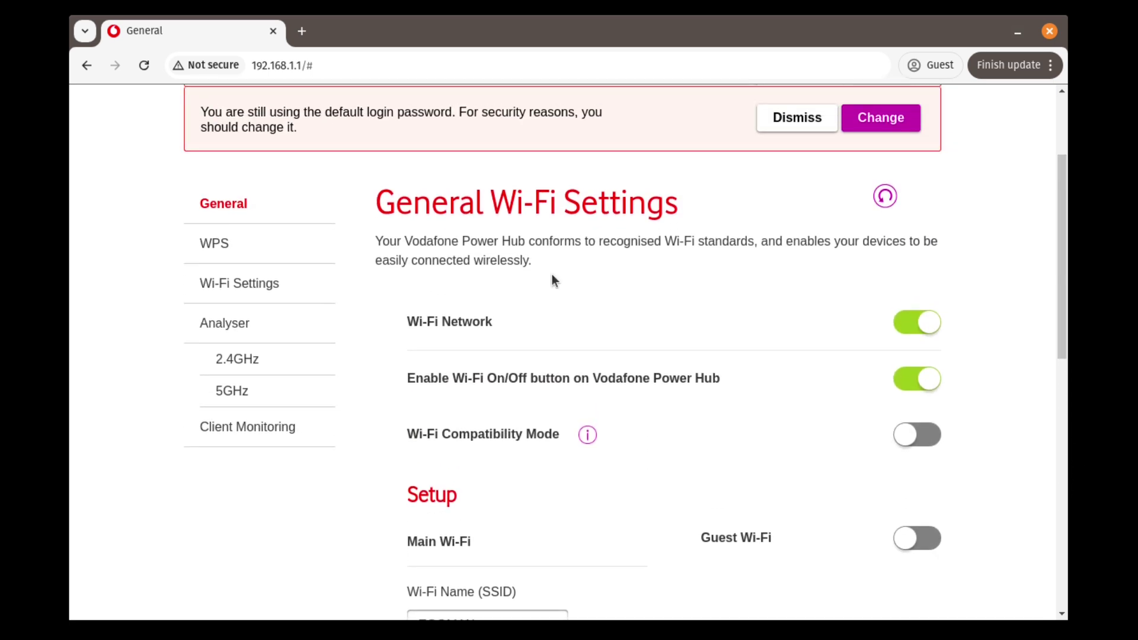
Step: Glance at WPS, then view Wi-Fi Settings with the 2.4 GHz Mixed 802.11b/g/n/ax, Auto channel parameters
click(232, 253)
scroll(823, 357, down, 4)
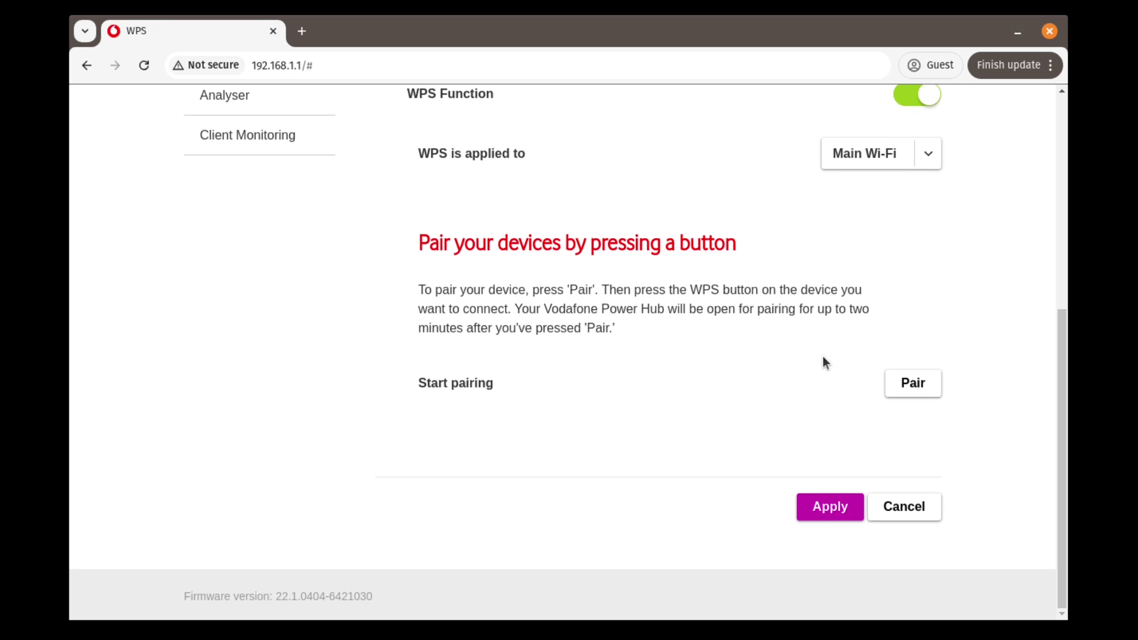
scroll(822, 357, up, 5)
click(235, 339)
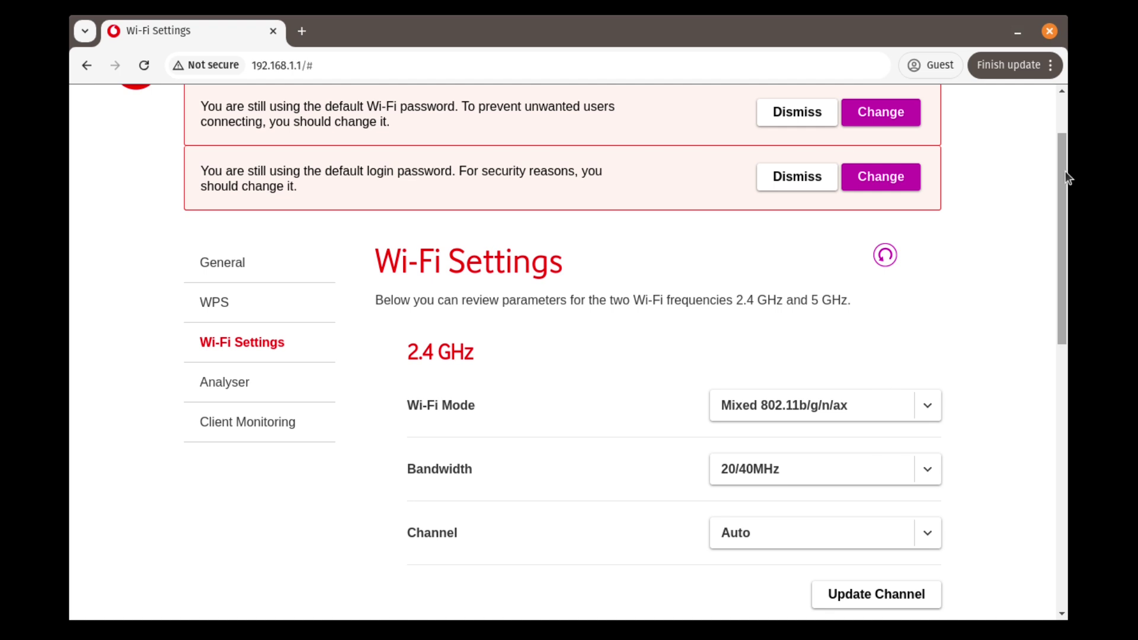
drag(1064, 168, 1038, 276)
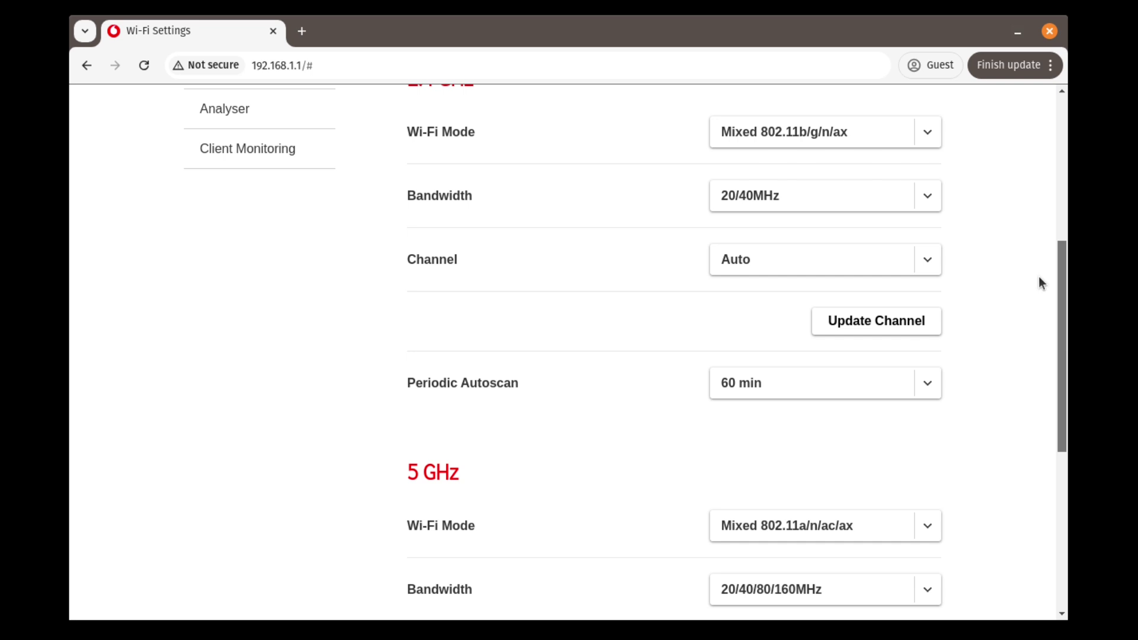
scroll(1038, 272, up, 1)
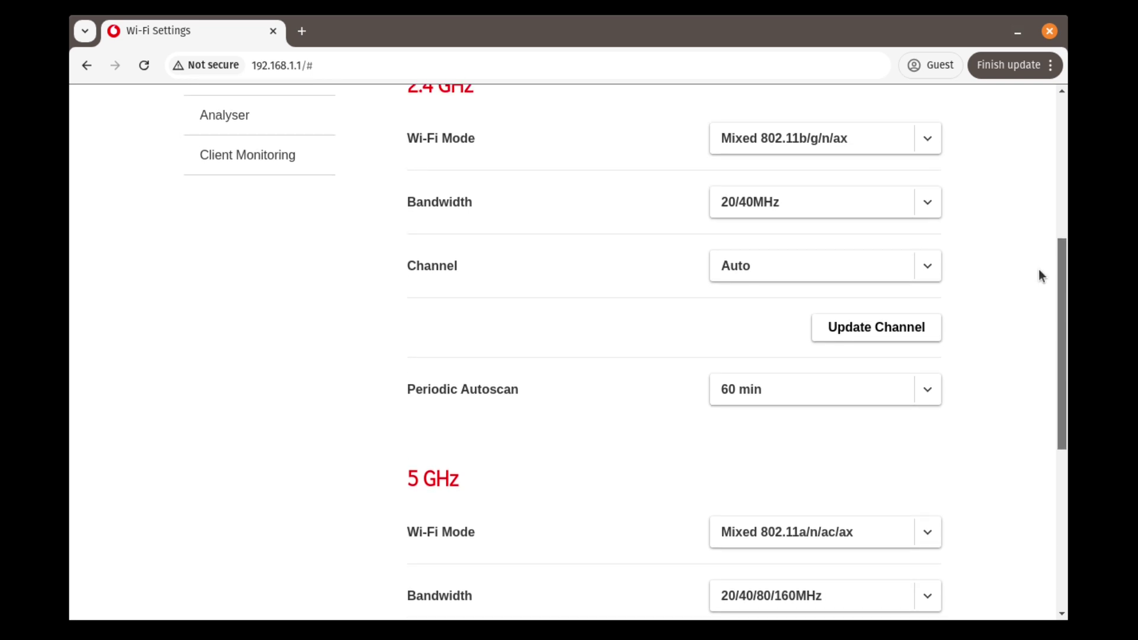
scroll(1039, 268, up, 1)
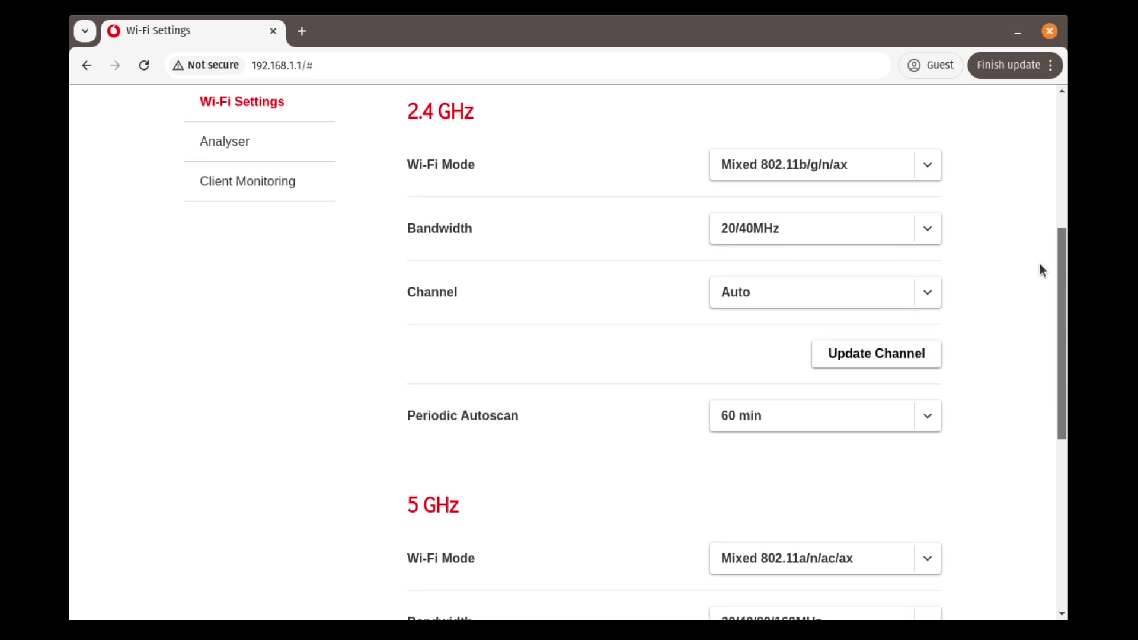
scroll(1039, 273, down, 2)
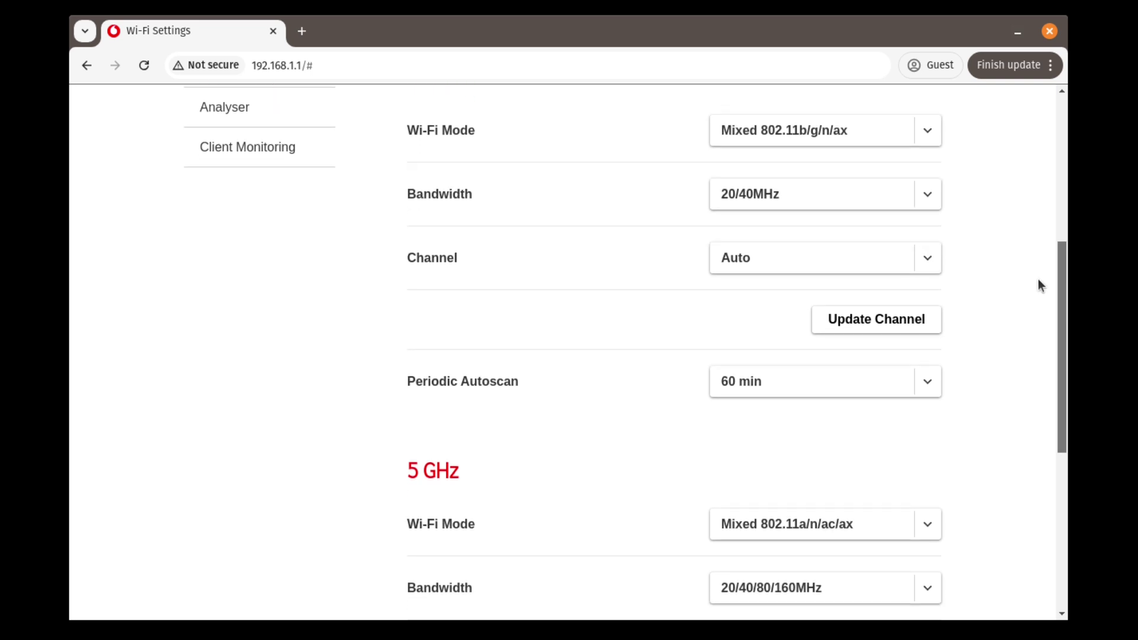
scroll(1038, 293, down, 3)
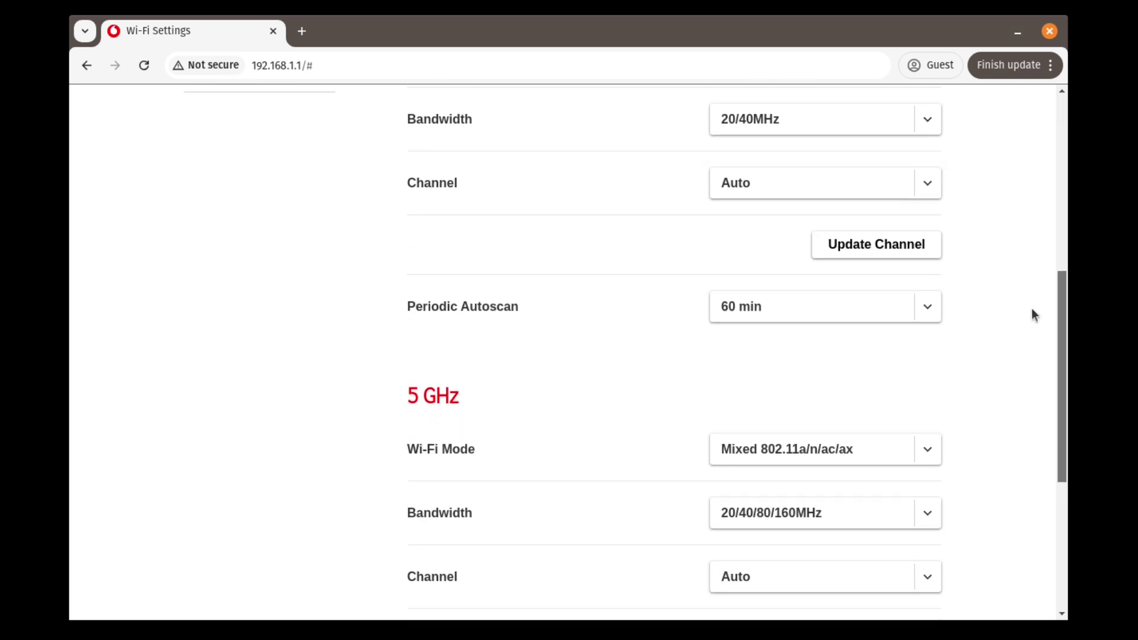
scroll(1033, 320, down, 2)
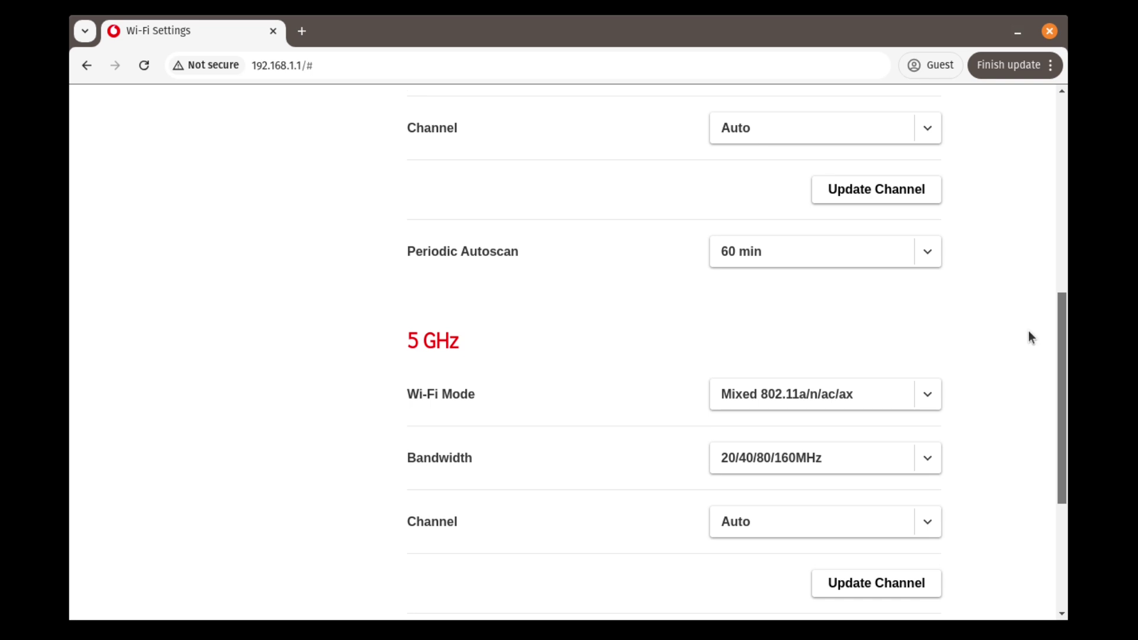
scroll(1028, 336, down, 1)
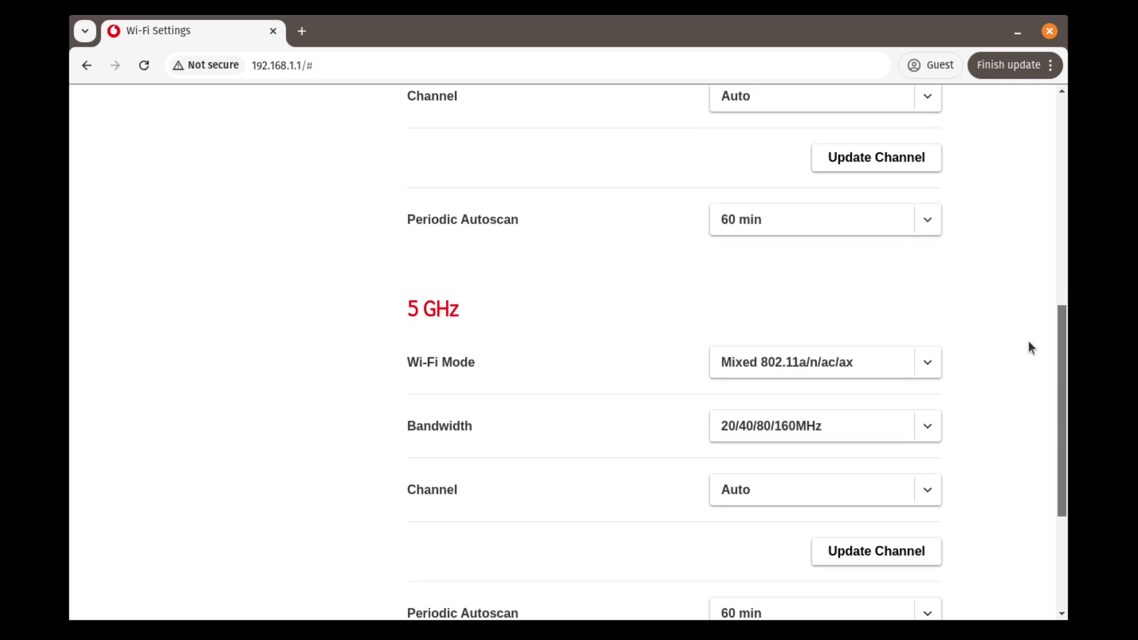
scroll(1030, 349, down, 1)
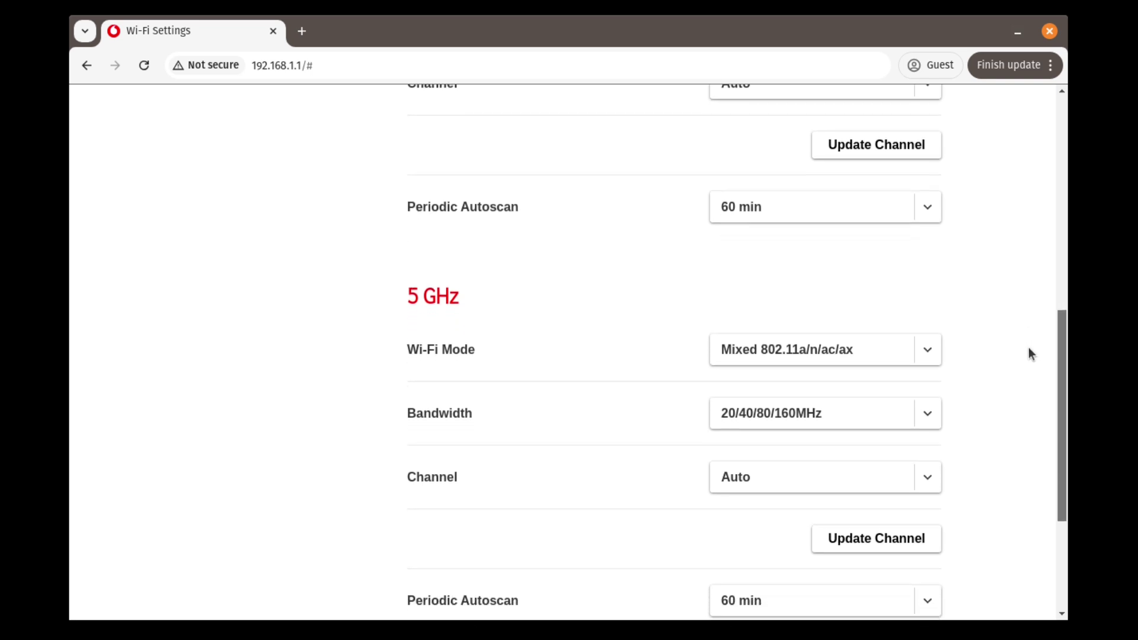
scroll(1028, 356, down, 1)
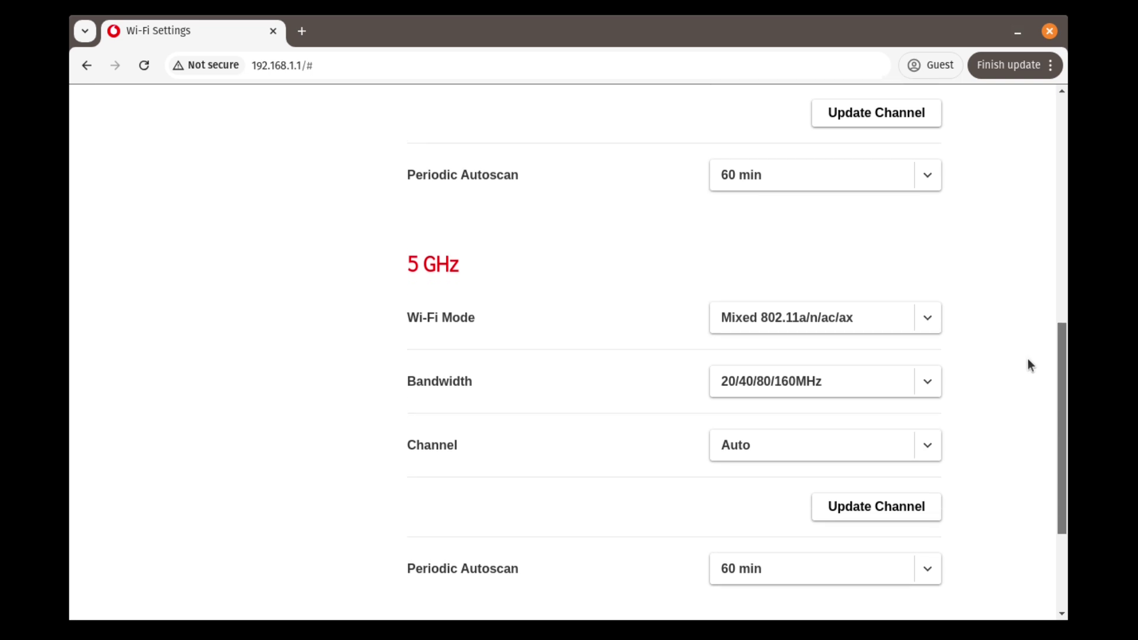
scroll(1029, 368, down, 1)
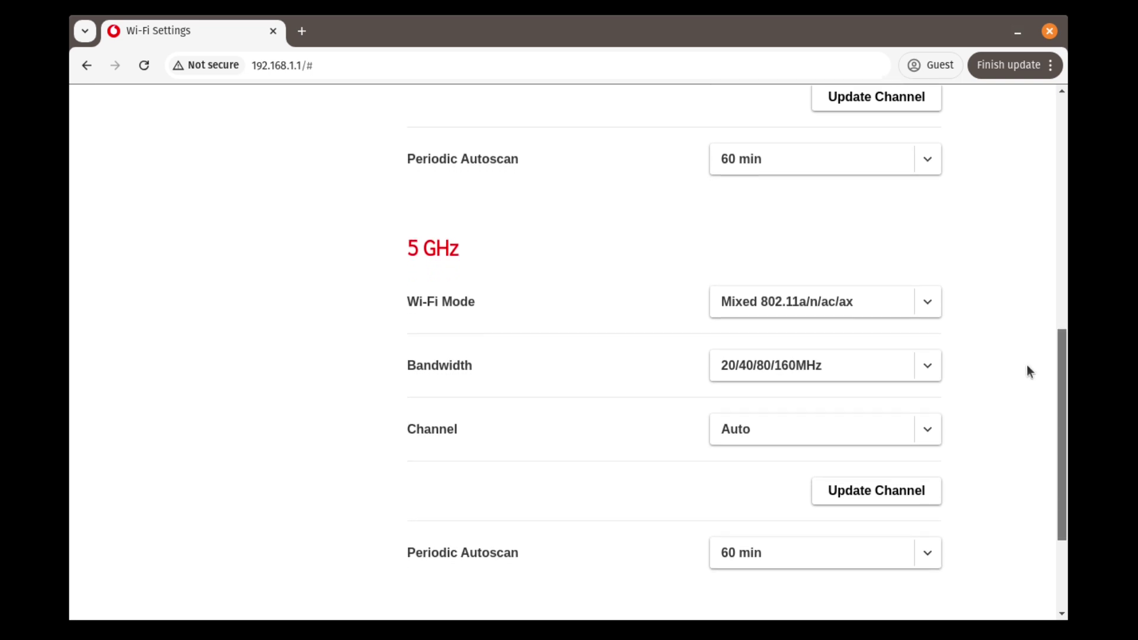
scroll(1027, 367, down, 2)
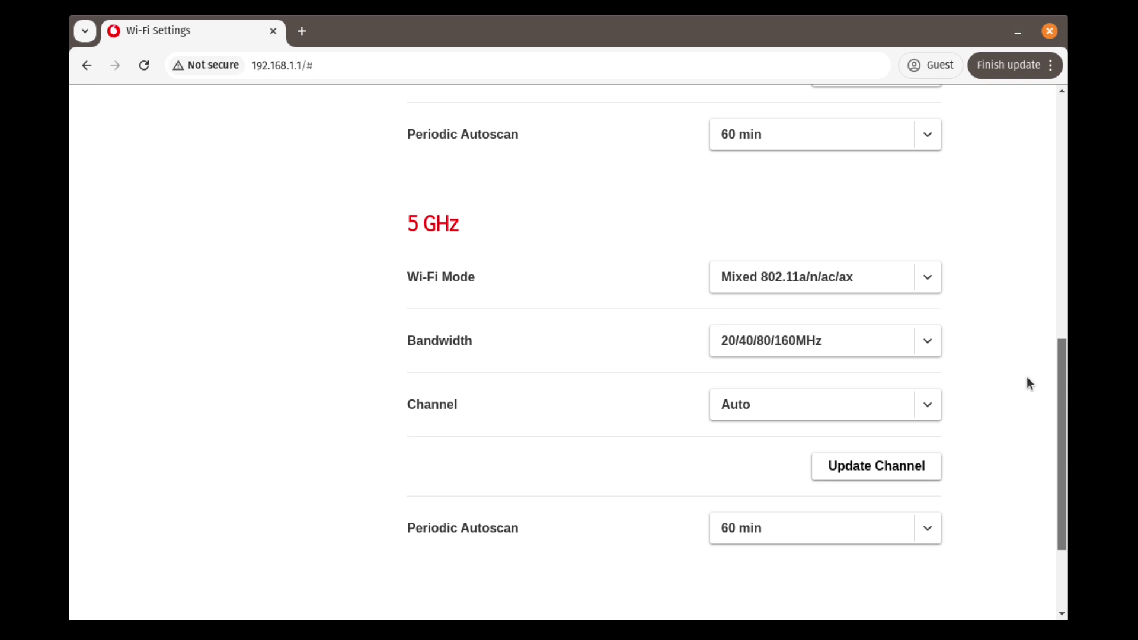
scroll(1028, 389, down, 1)
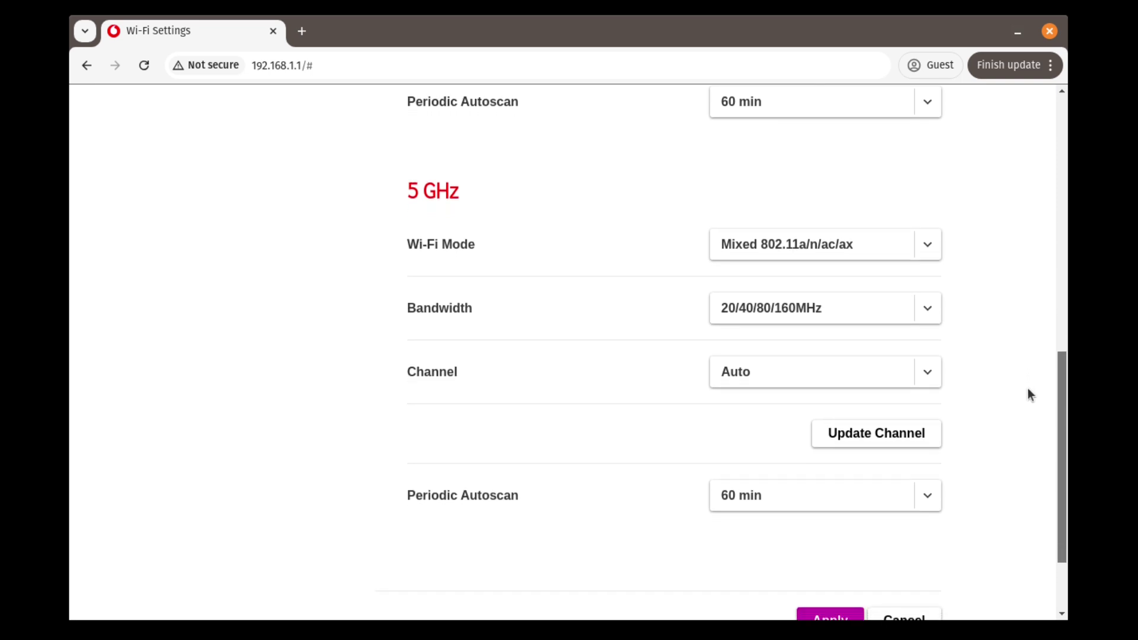
scroll(1028, 393, down, 2)
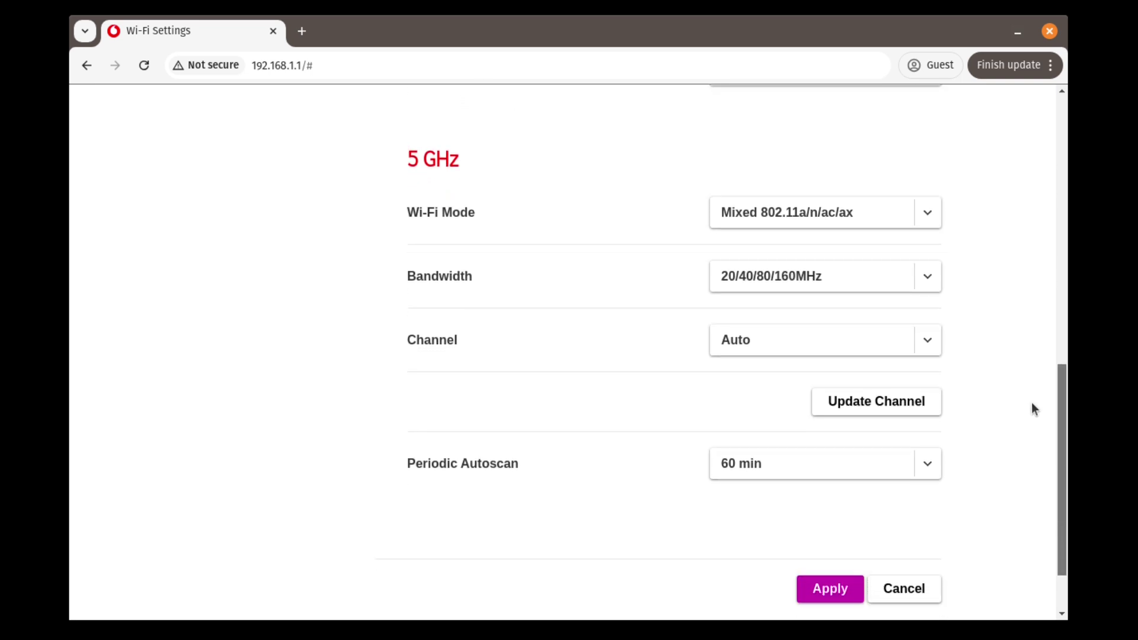
scroll(1036, 411, down, 1)
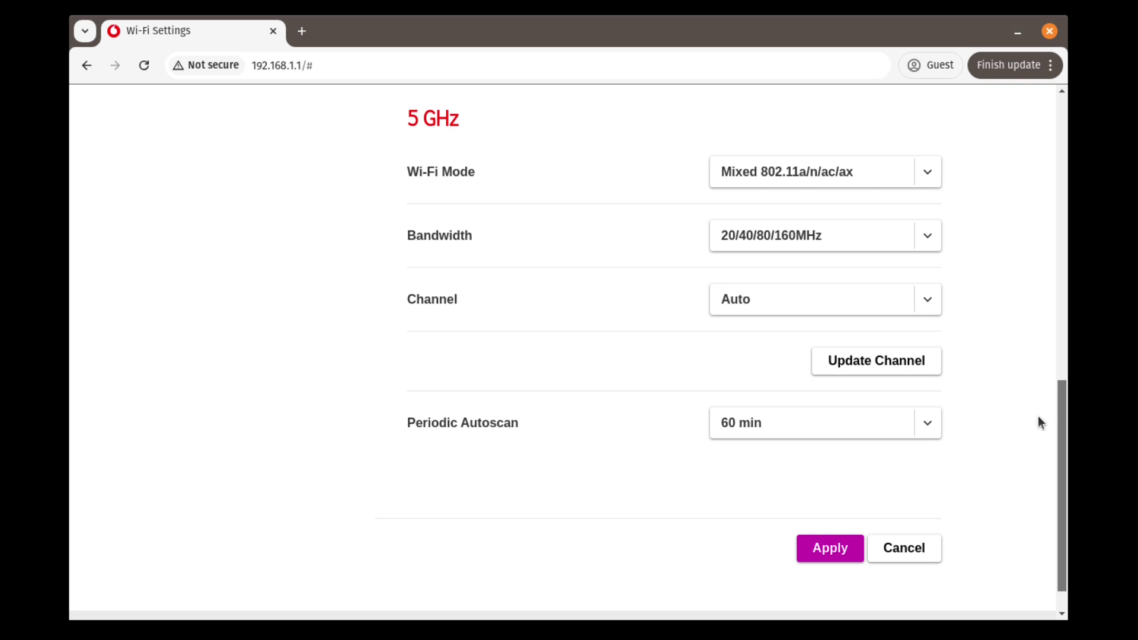
click(891, 430)
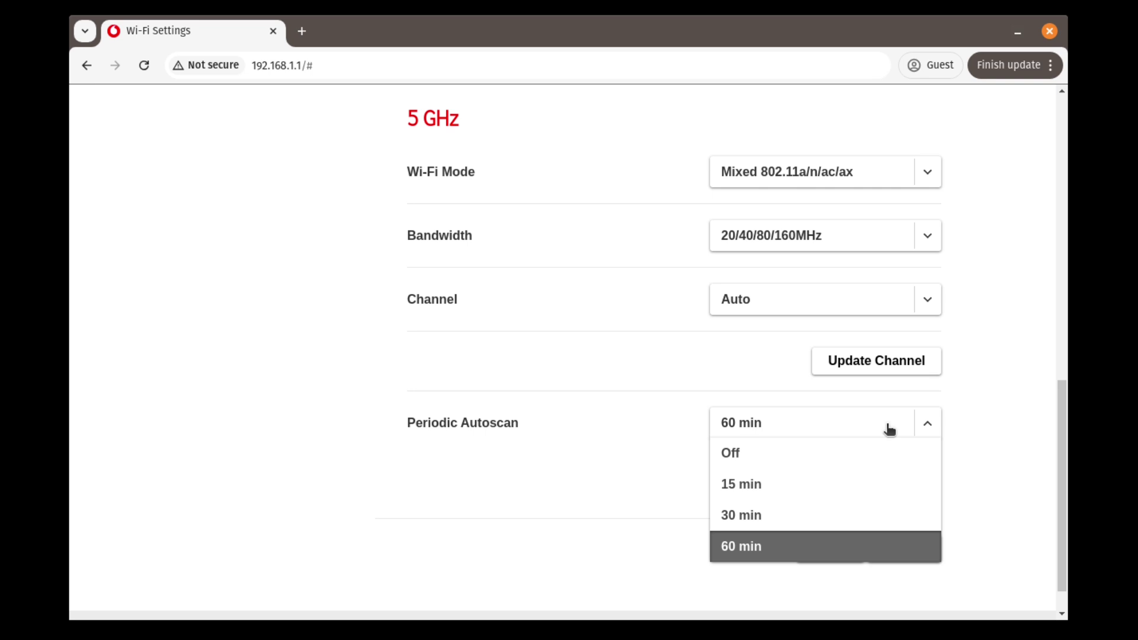
click(889, 429)
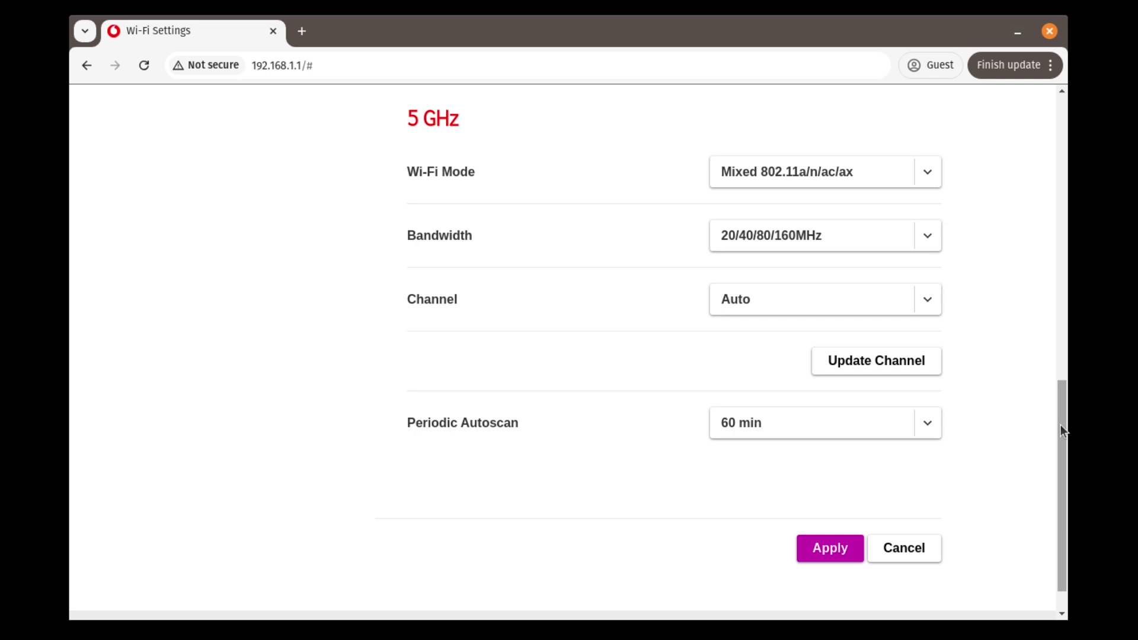
drag(1059, 424, 1072, 216)
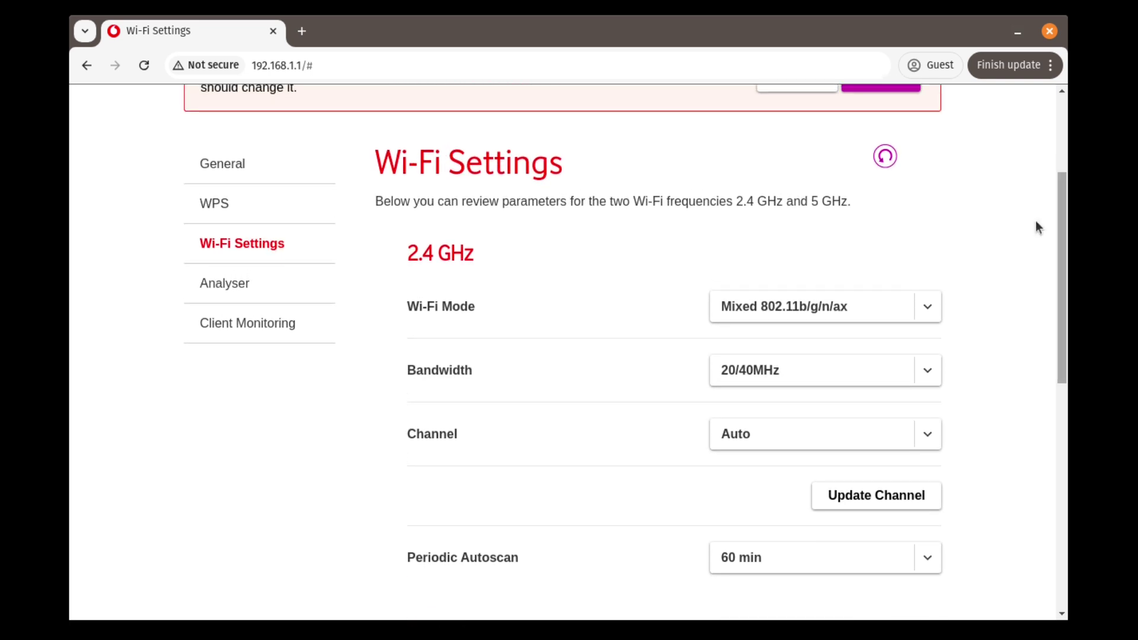
Step: Open the Wi-Fi Analyser and start Refresh Results to rescan nearby networks
click(245, 291)
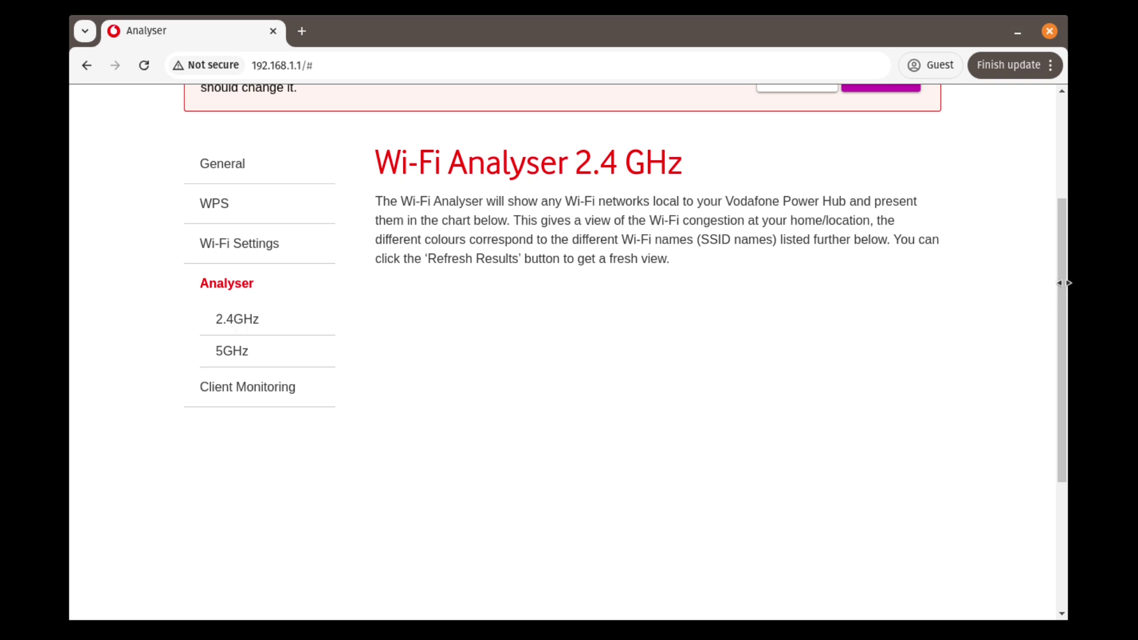
drag(1065, 285, 1037, 361)
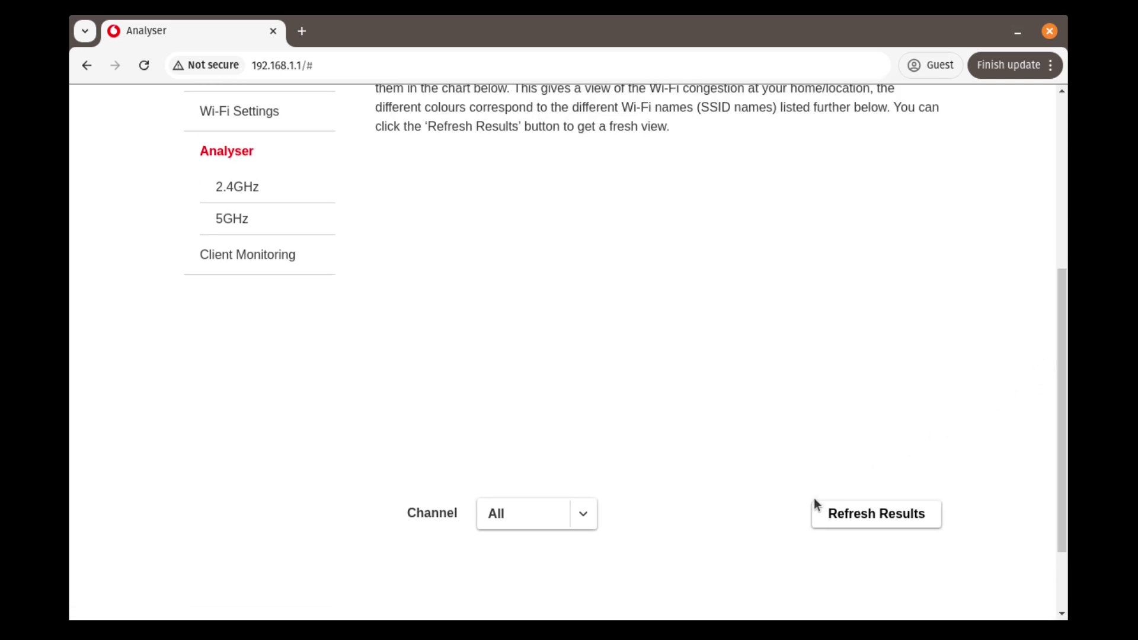
click(859, 517)
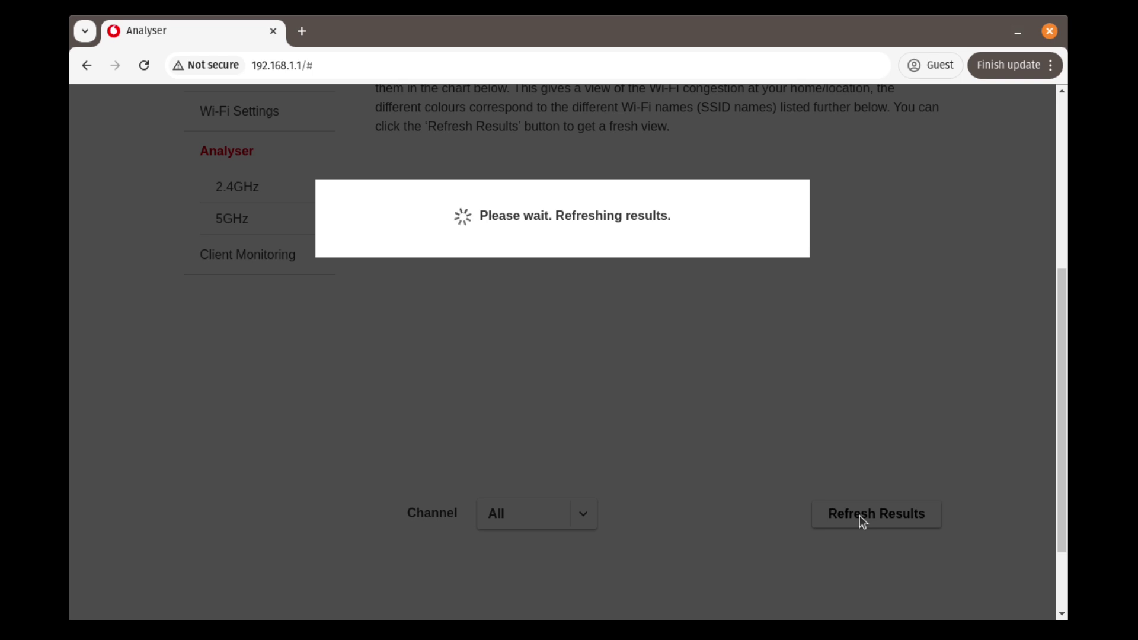
Step: Reload the hub page at 192.168.1.1 by removing the trailing # from the address
click(359, 62)
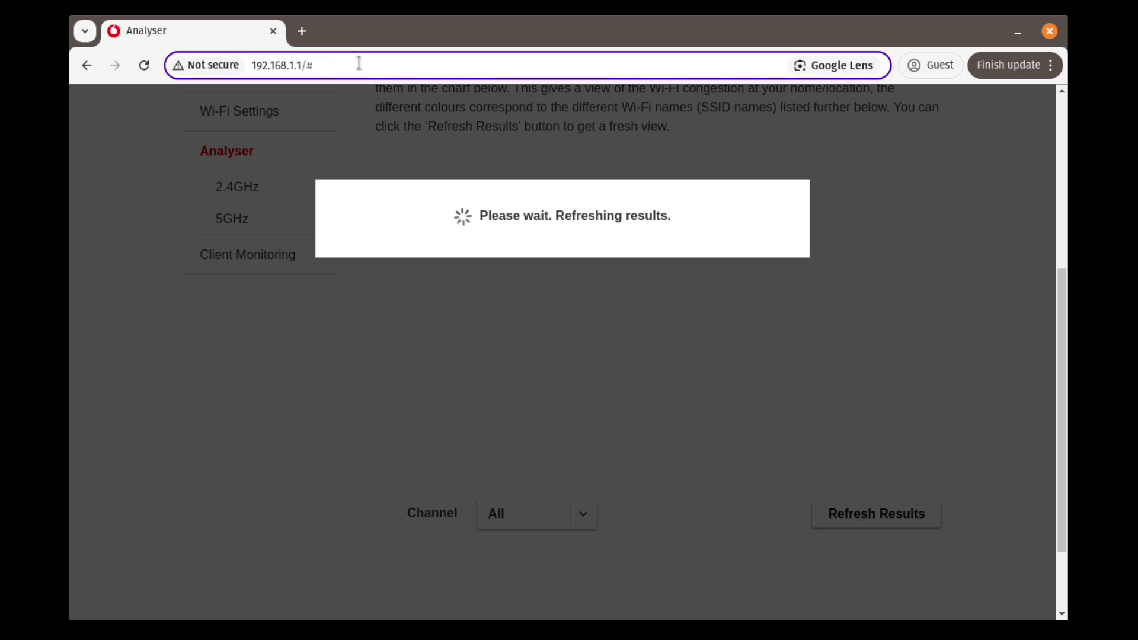
key(BackSpace)
key(Return)
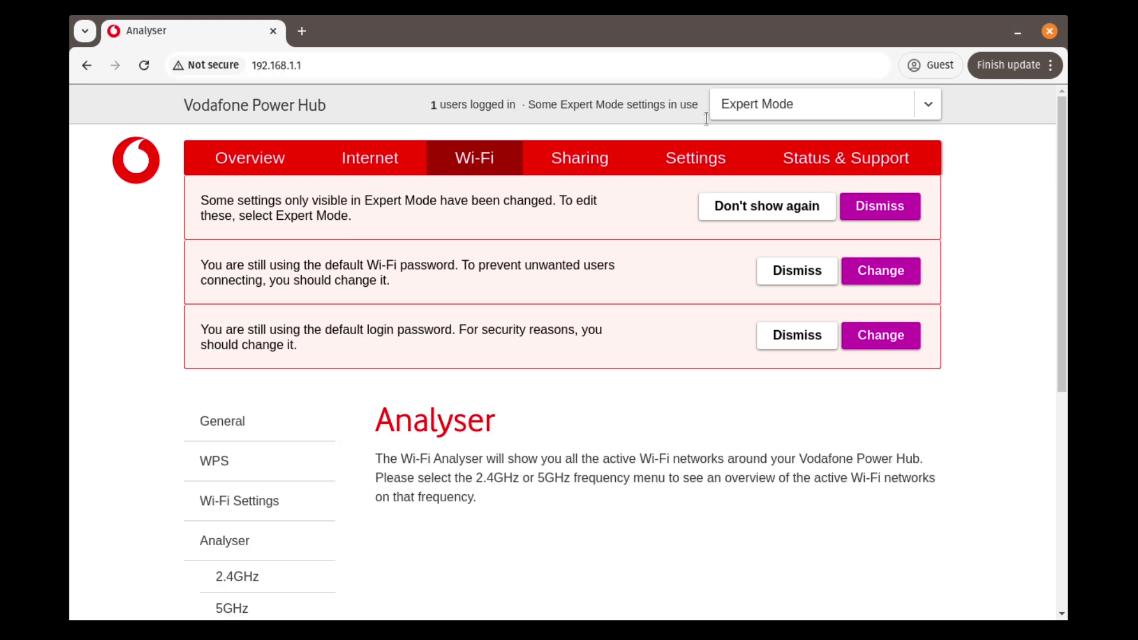
Step: Expand the Wi-Fi Analyser section in the sidebar
scroll(446, 259, down, 3)
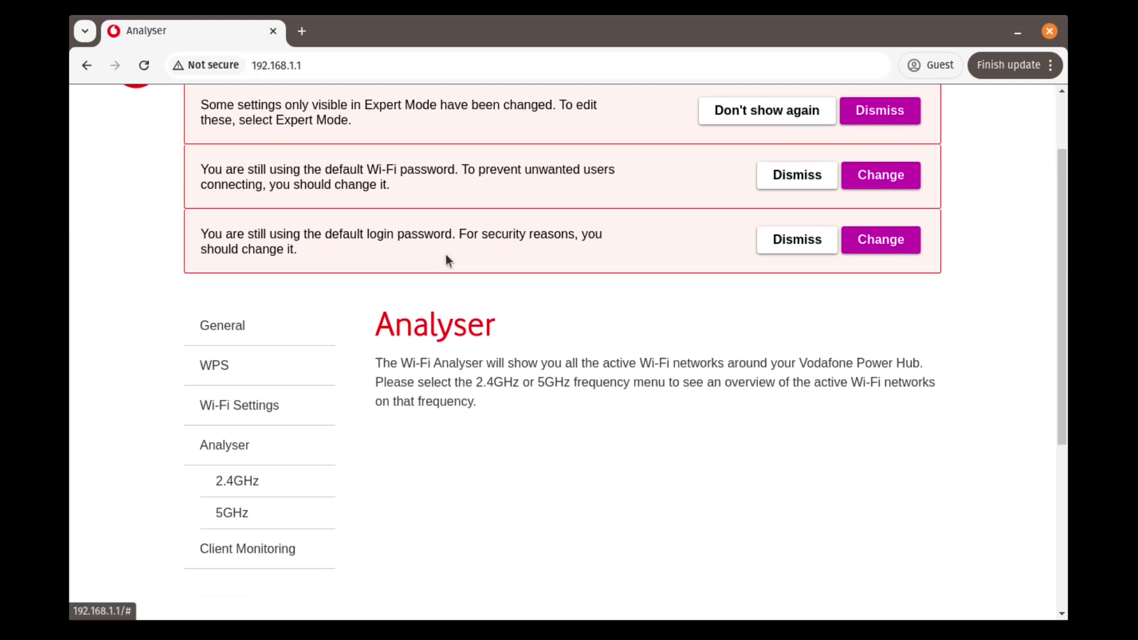
scroll(446, 259, down, 5)
scroll(536, 340, up, 3)
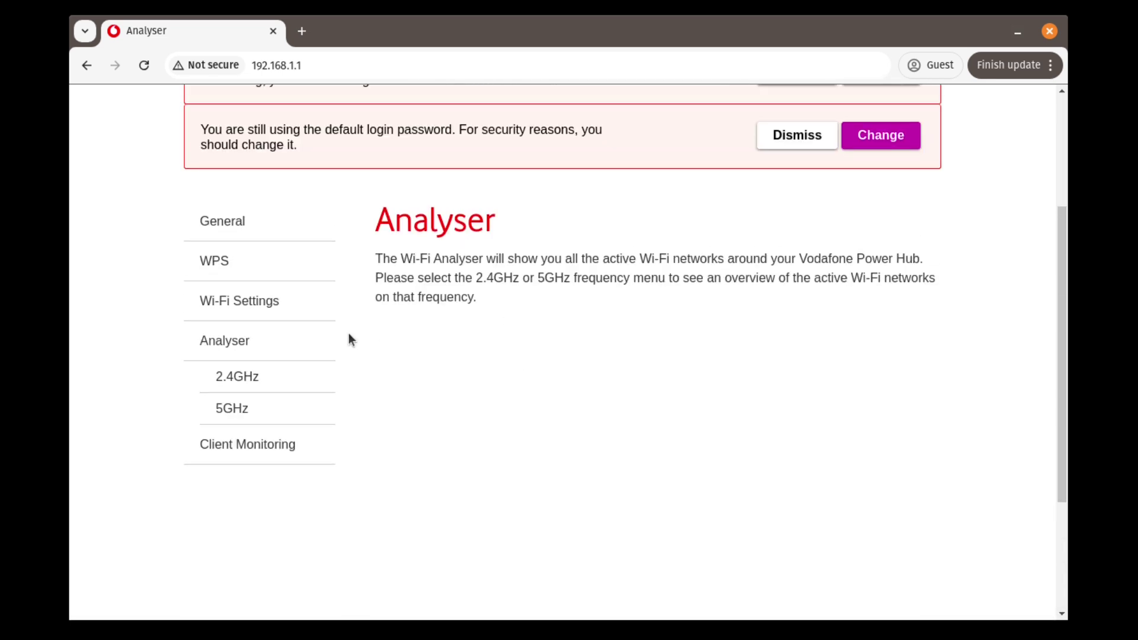
click(226, 350)
scroll(607, 369, down, 3)
Step: Review the 2.4 GHz Analyser chart and SSID table
click(270, 291)
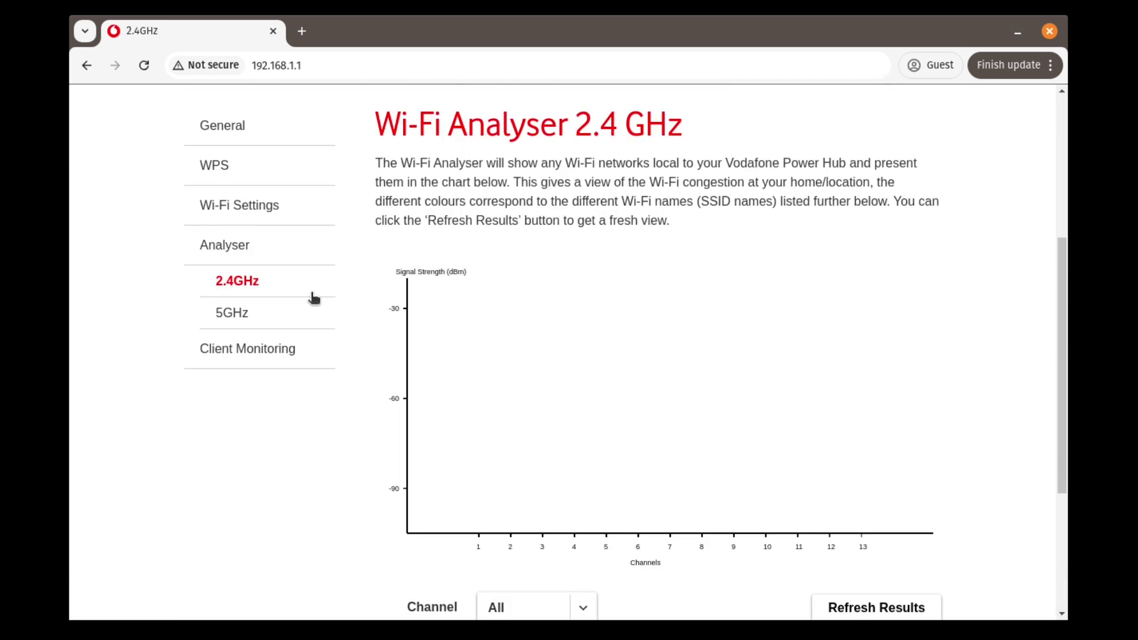
scroll(581, 323, down, 3)
scroll(585, 324, down, 6)
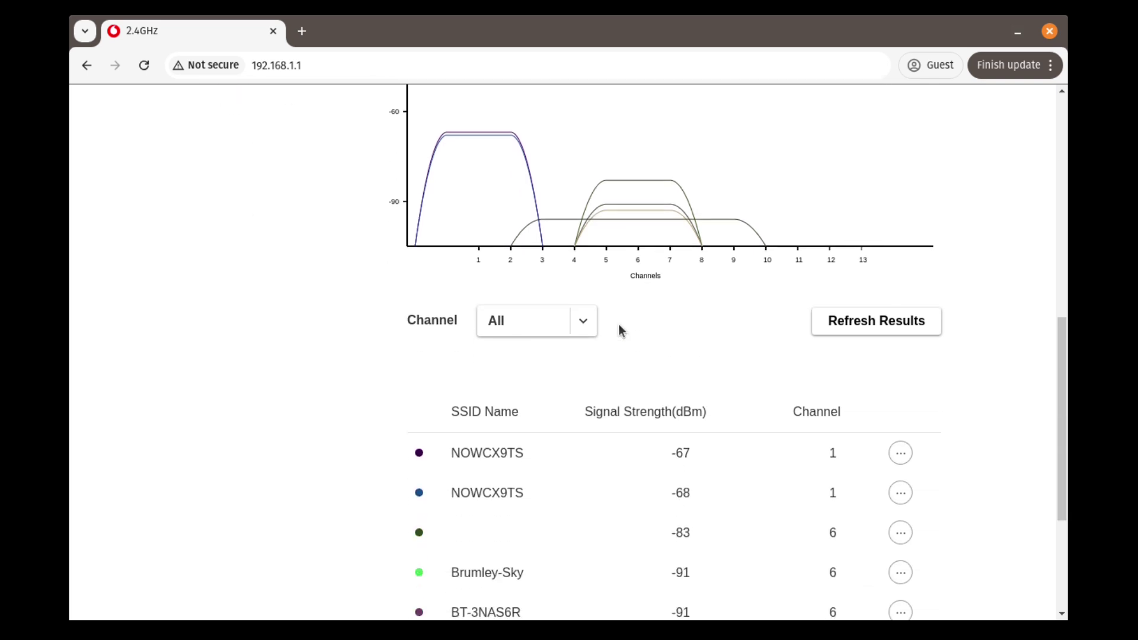
scroll(619, 330, up, 3)
scroll(714, 231, down, 6)
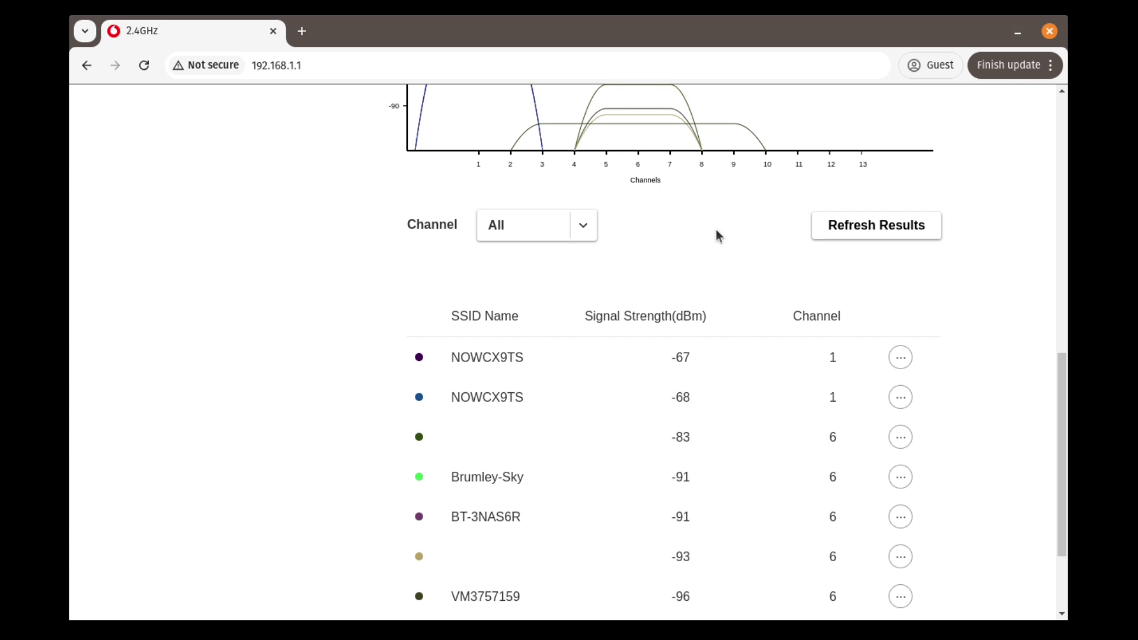
scroll(716, 229, down, 4)
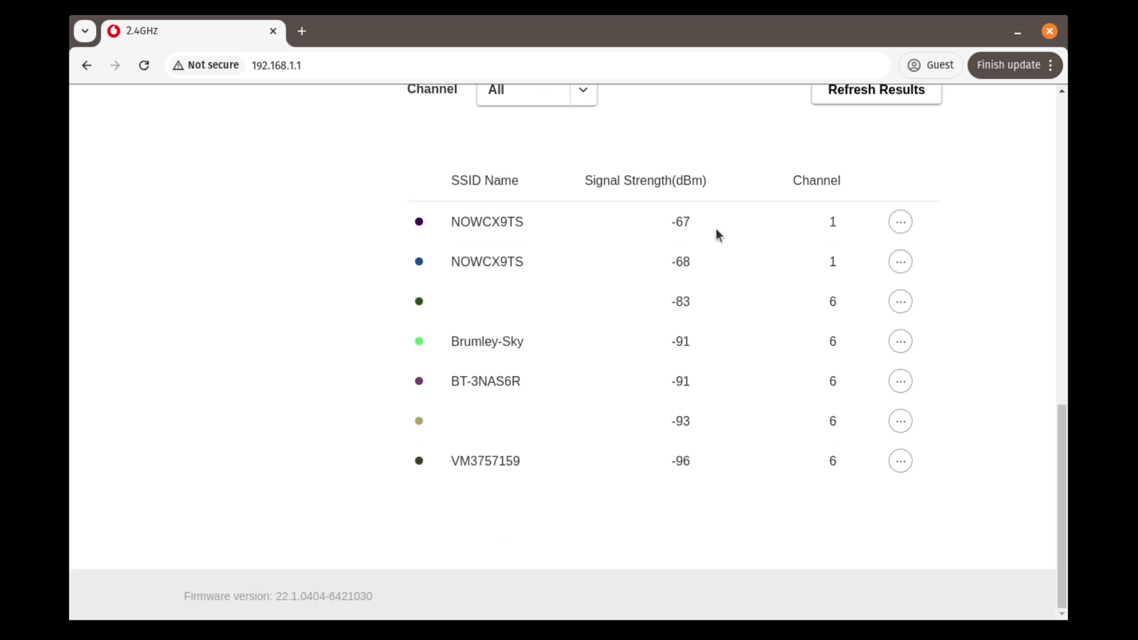
scroll(716, 229, up, 15)
Step: Switch to the 5 GHz Analyser and scan its results
click(231, 273)
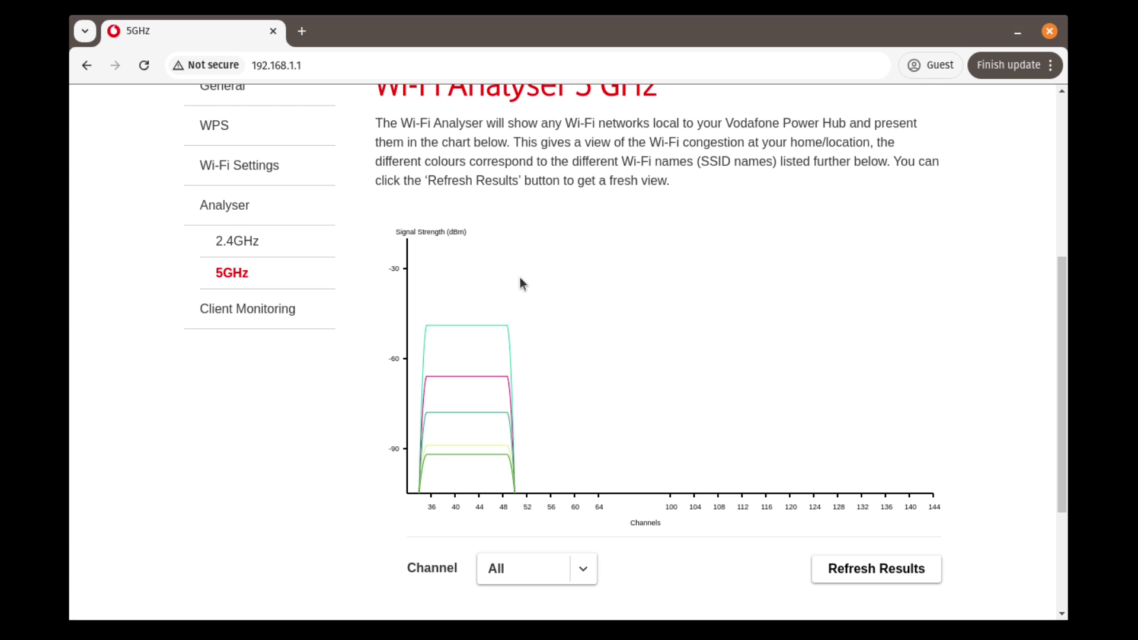
scroll(599, 289, down, 3)
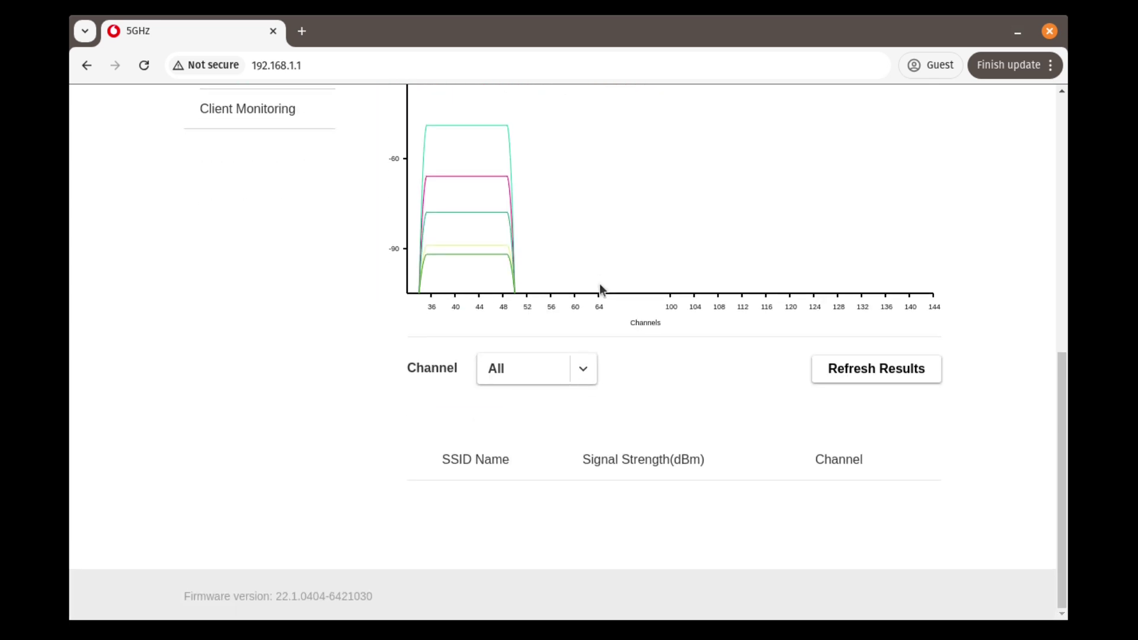
scroll(605, 388, up, 3)
Step: Open Client Monitoring and close its device list without selecting a device
click(243, 301)
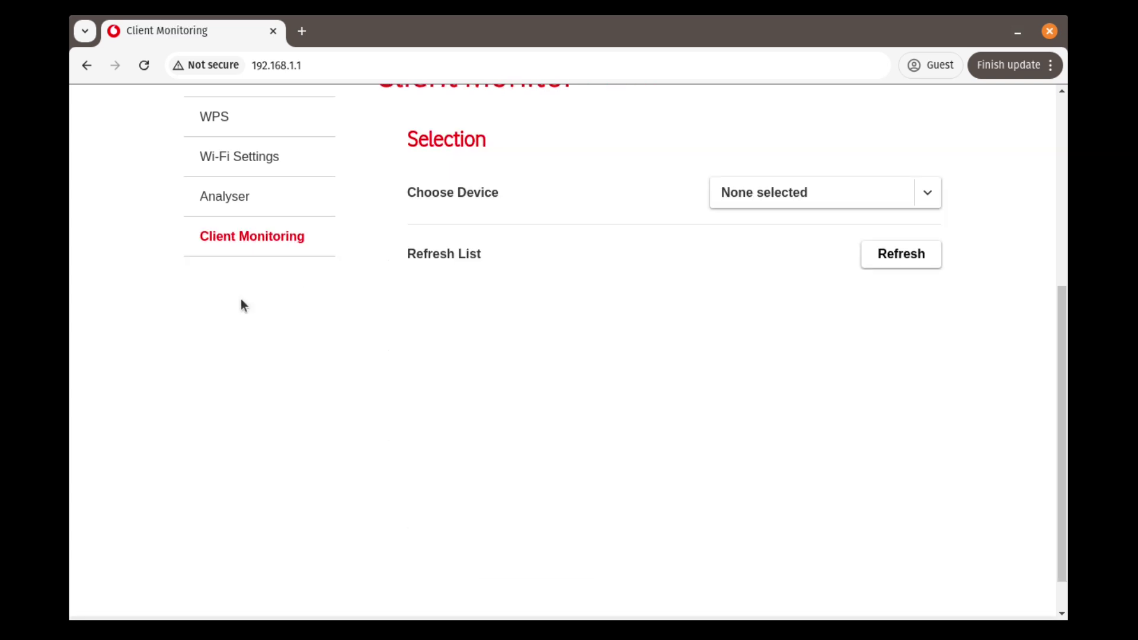
click(800, 194)
click(800, 194)
scroll(883, 290, up, 3)
scroll(879, 308, up, 3)
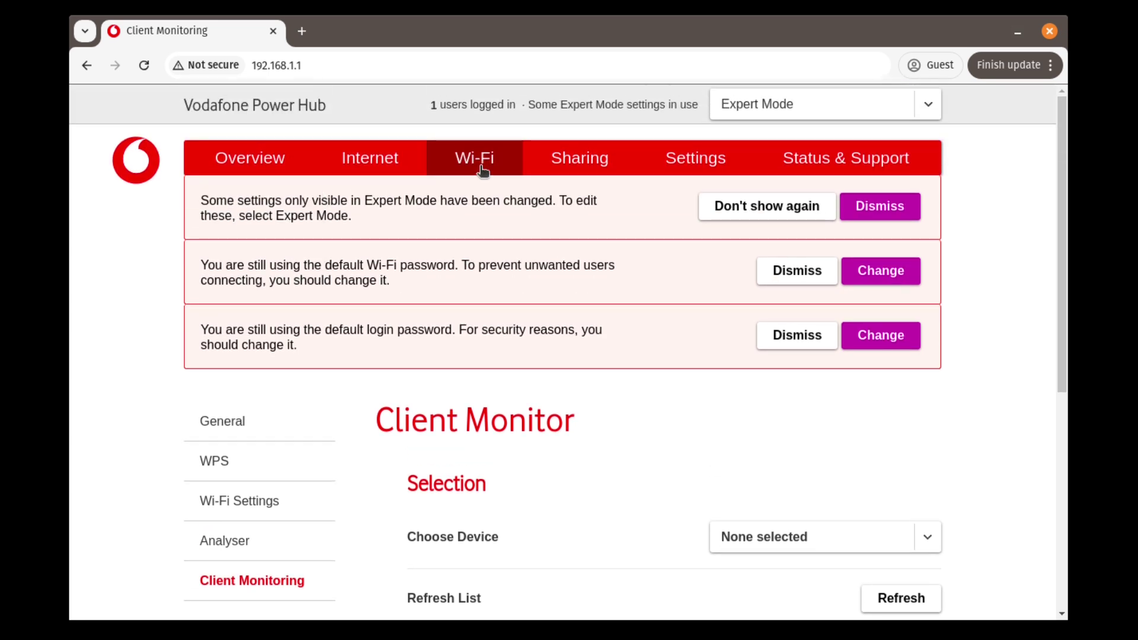
Step: Go to Sharing > Sharing Settings and review the DLNA and SAMBA switches, both off
click(567, 160)
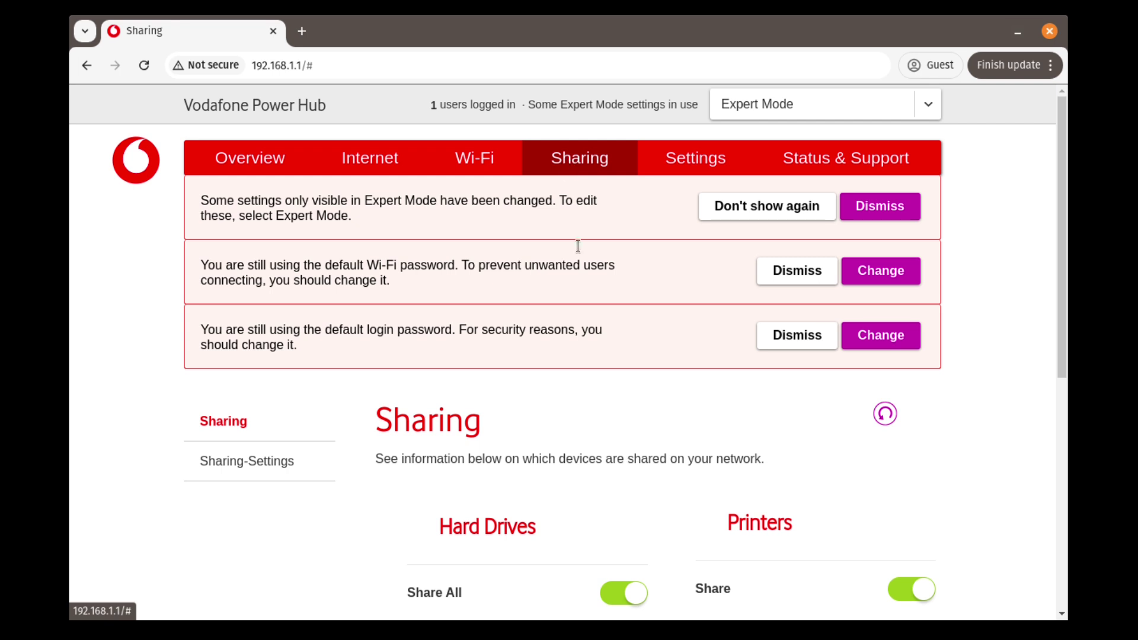
scroll(580, 254, down, 3)
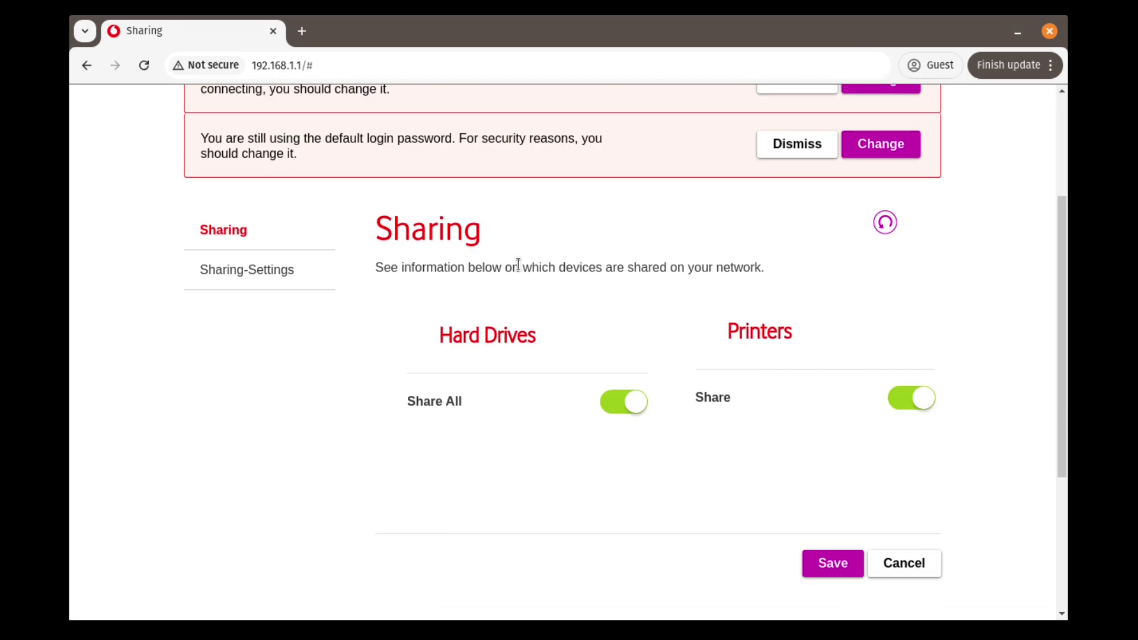
click(233, 271)
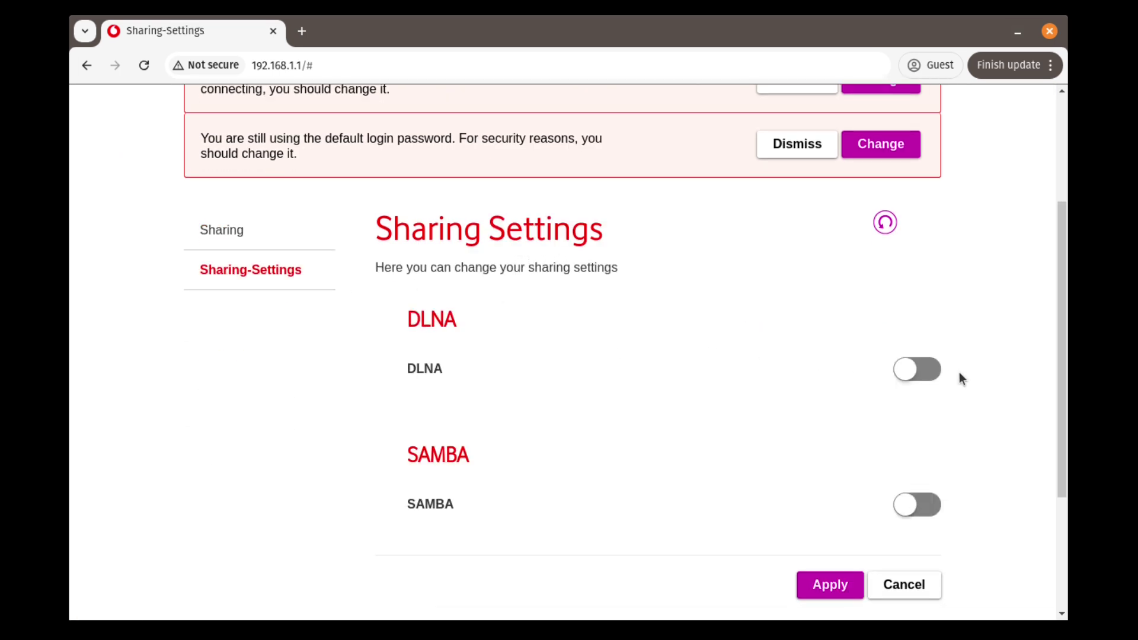
scroll(959, 372, down, 3)
scroll(958, 371, up, 5)
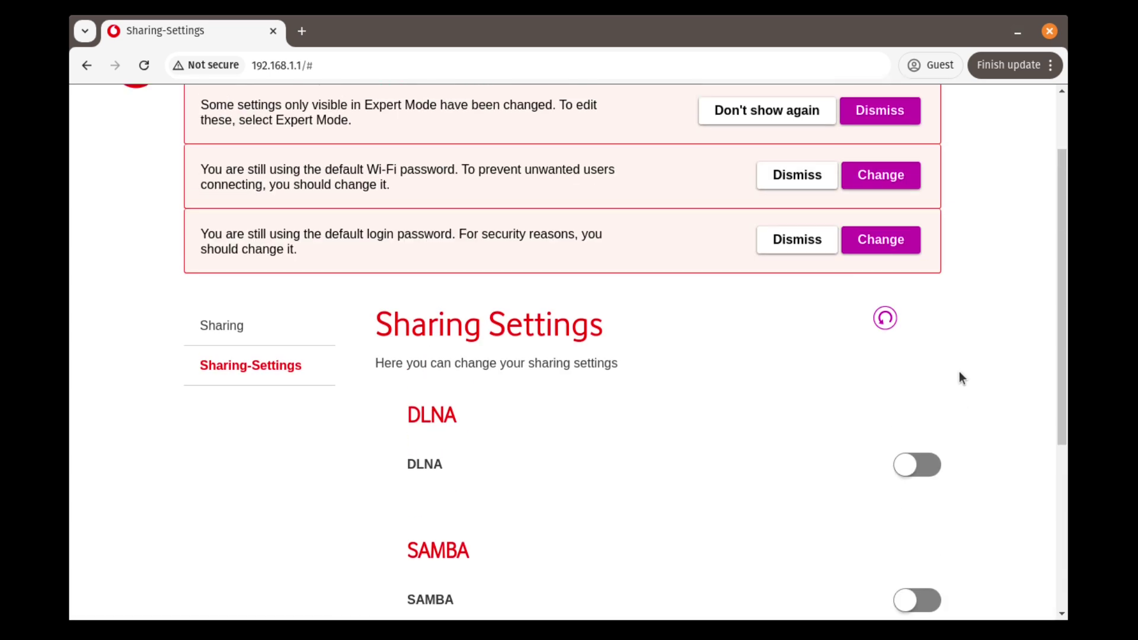
scroll(959, 377, up, 2)
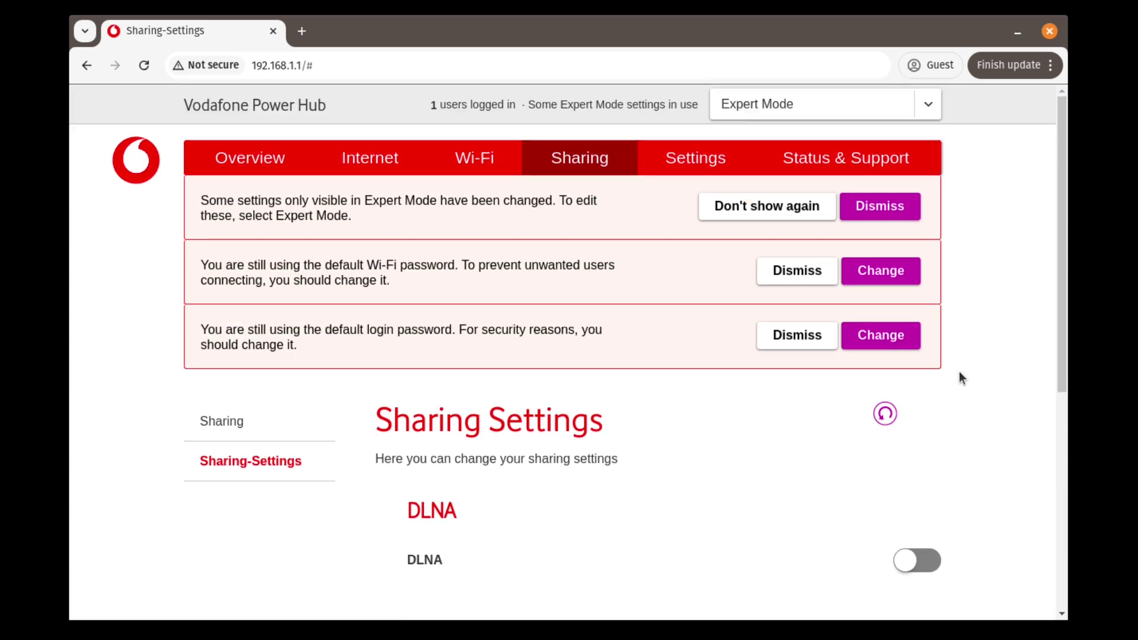
Step: Browse the Settings tab's Firmware Update, LED Settings and Configuration backup pages
click(714, 162)
scroll(673, 252, down, 3)
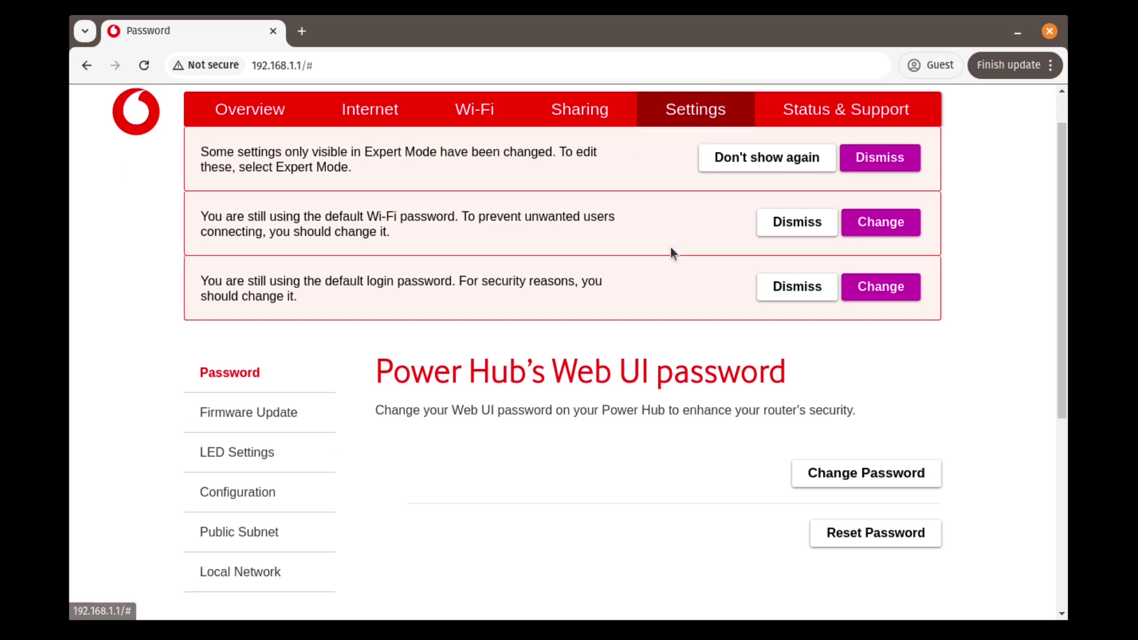
click(231, 275)
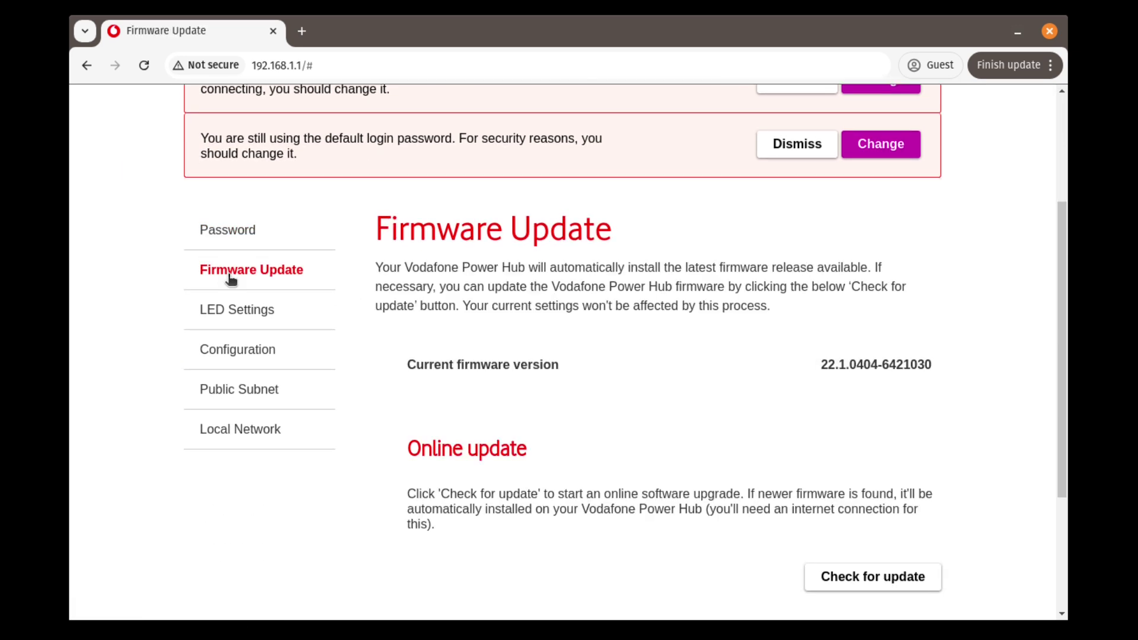
scroll(602, 310, down, 2)
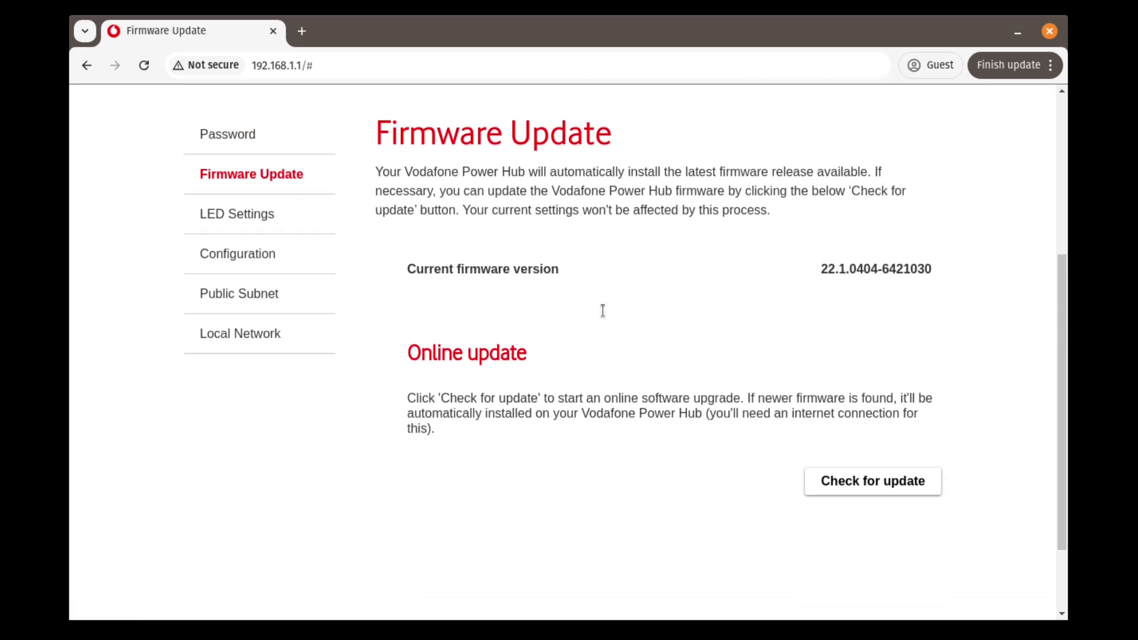
click(249, 221)
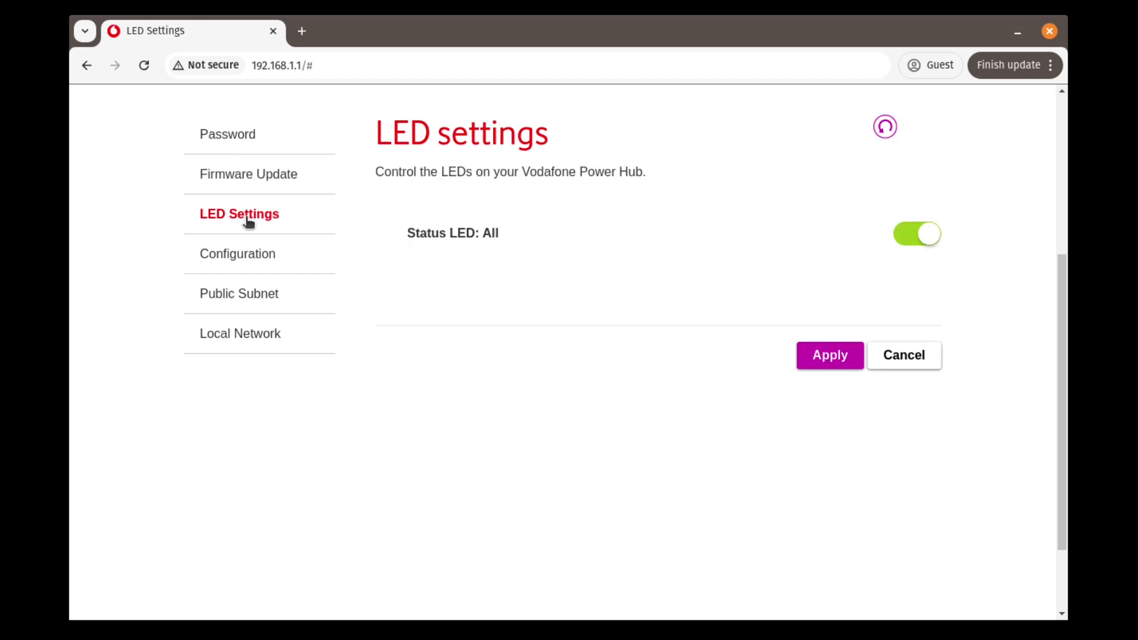
click(236, 258)
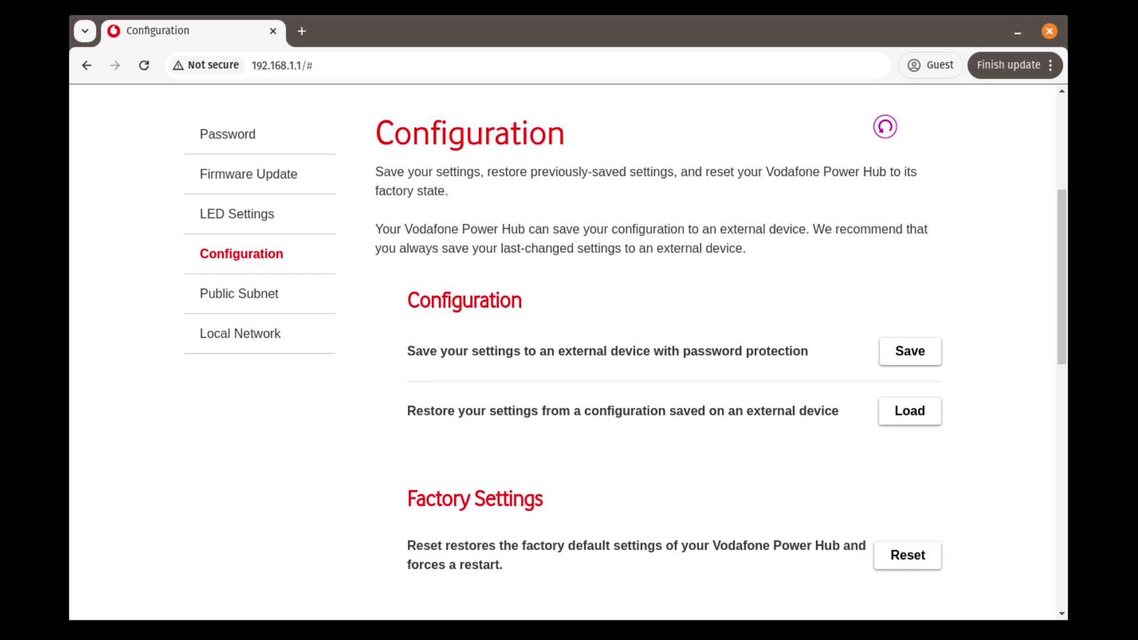
drag(1058, 220, 1043, 425)
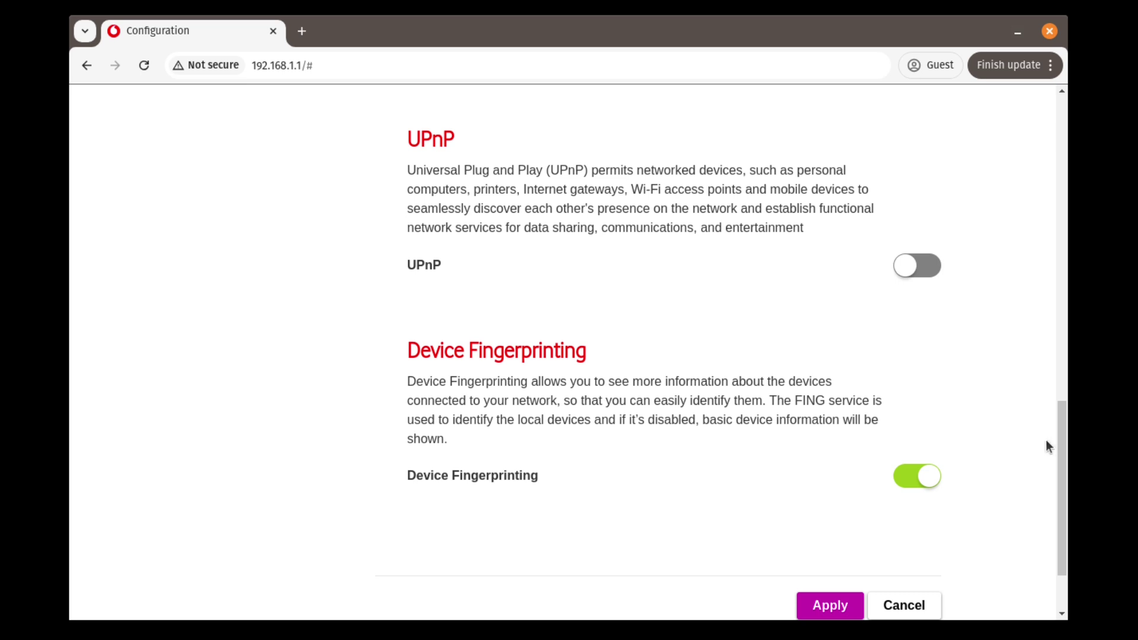
drag(1058, 456, 1057, 172)
Step: On Public Subnet, toggle Enable on and back off, leaving it disabled
click(257, 514)
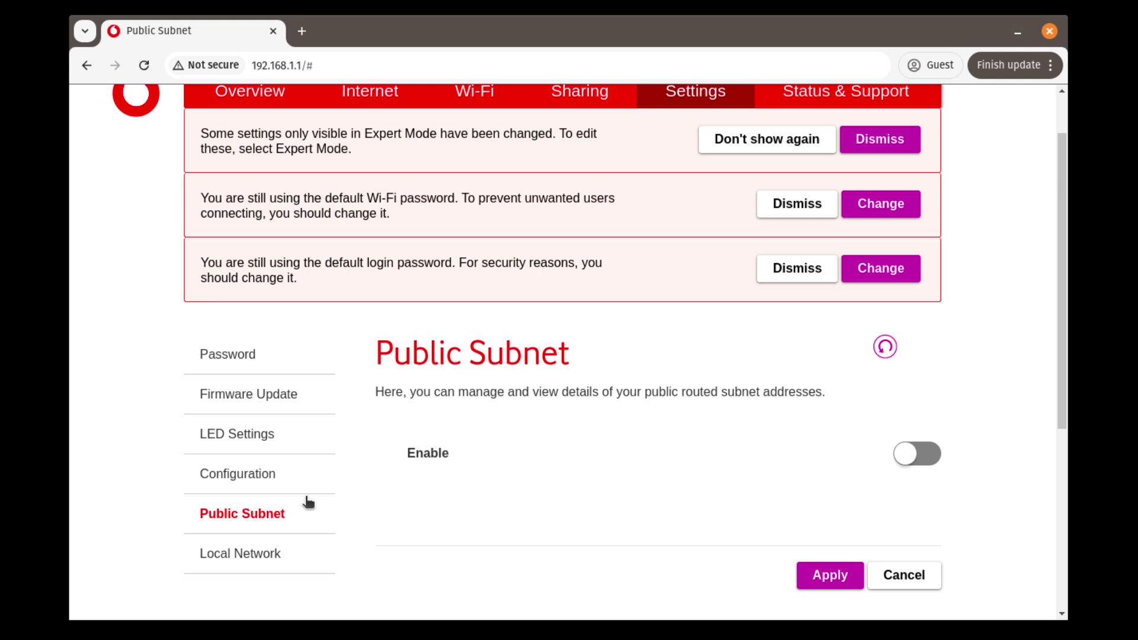
click(928, 459)
drag(1059, 345, 1039, 462)
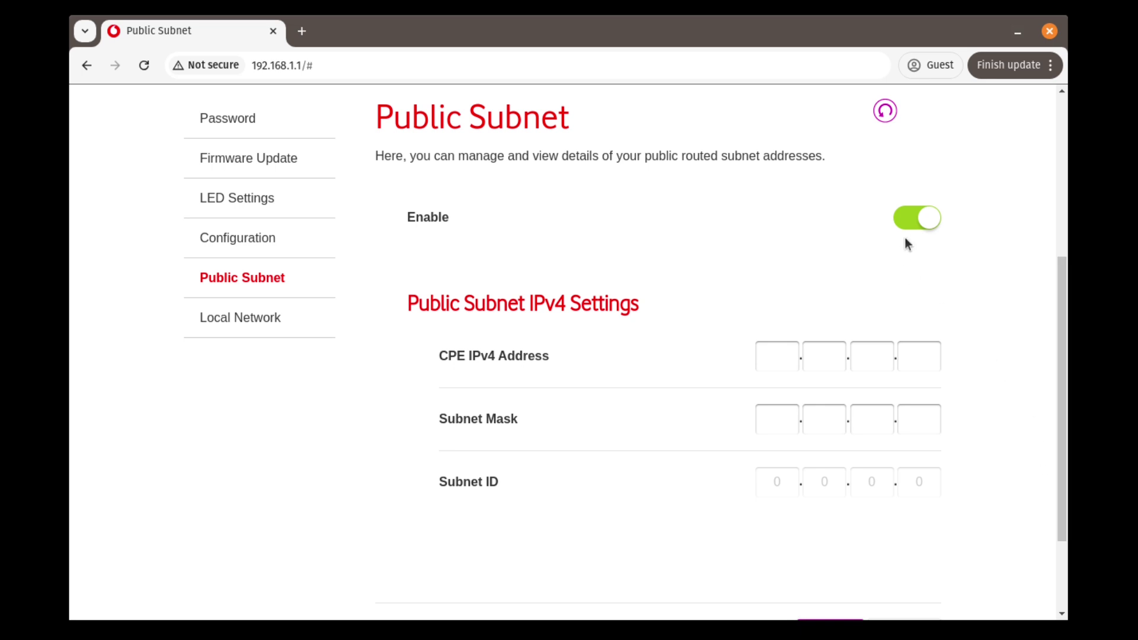
click(916, 224)
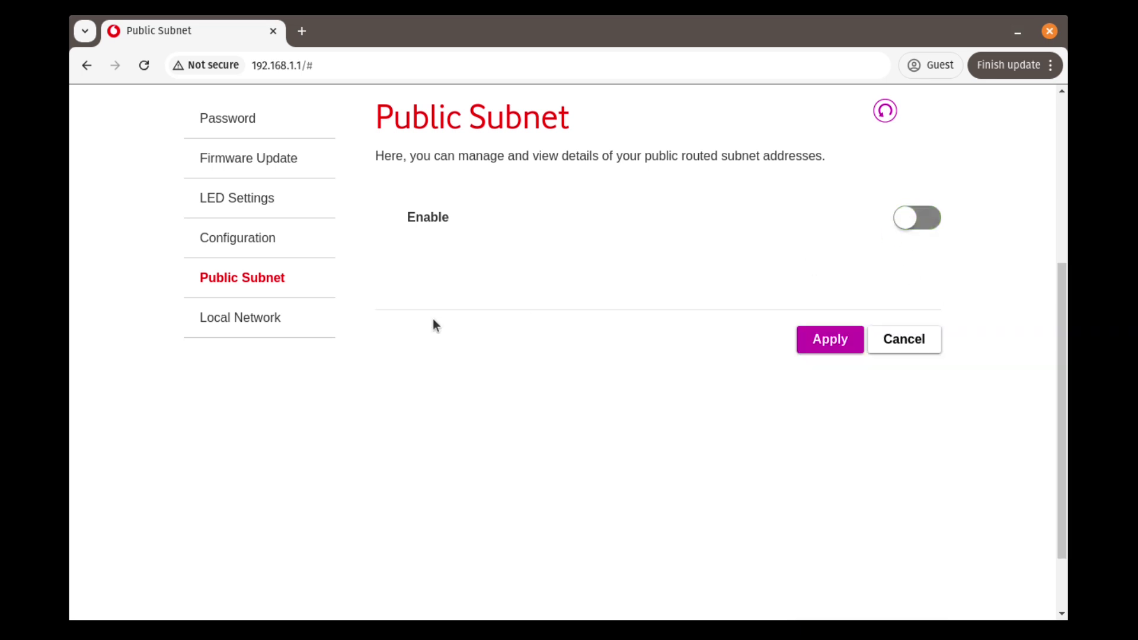
Step: On the Local Network page, trial-edit the hub's IPv4 address octets to 10.136.24
click(246, 320)
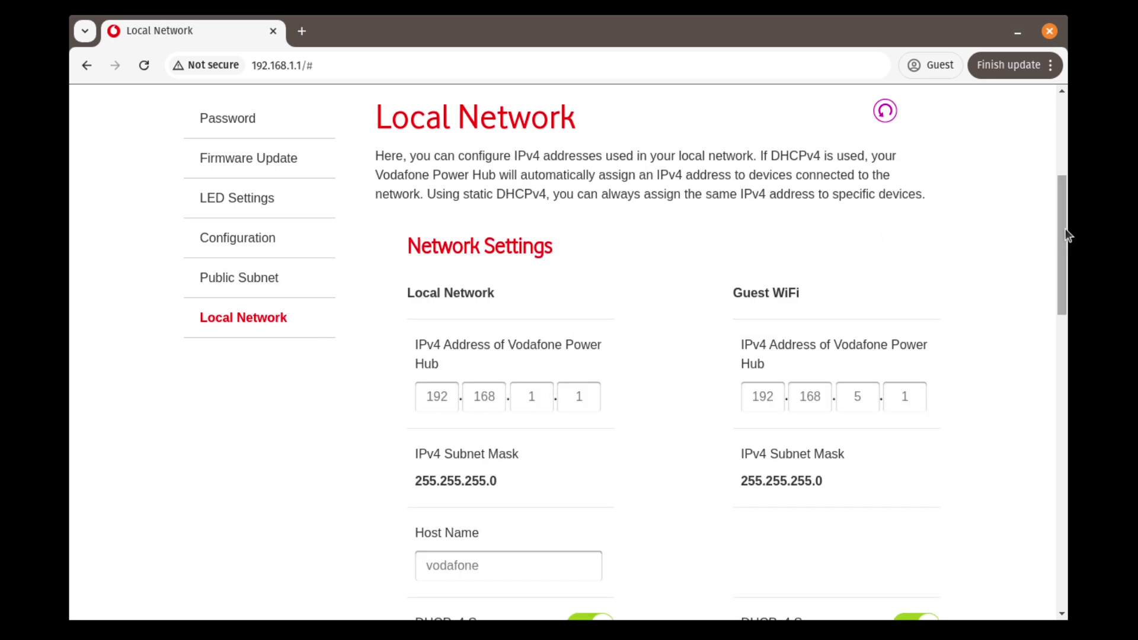
drag(1059, 218, 1052, 269)
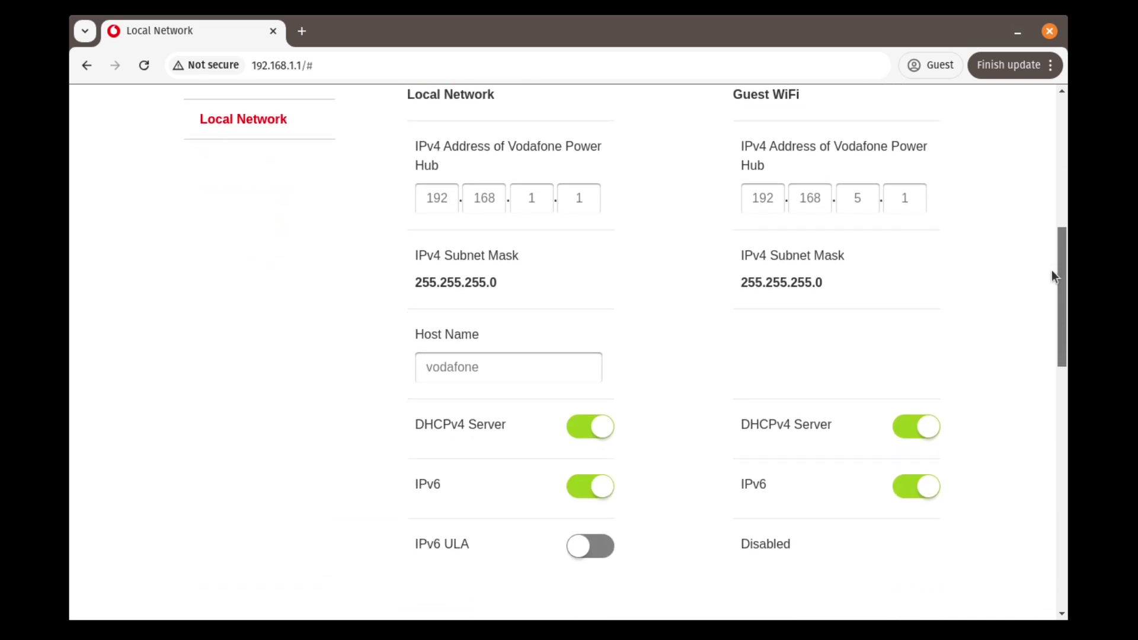
double_click(455, 284)
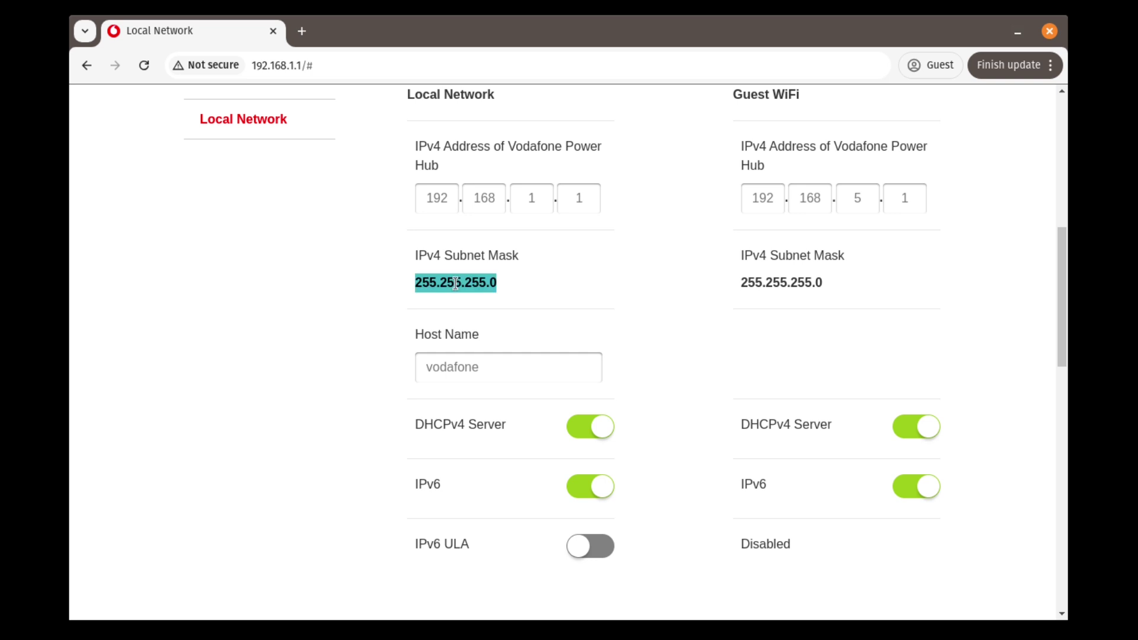
click(431, 200)
double_click(435, 199)
text(10)
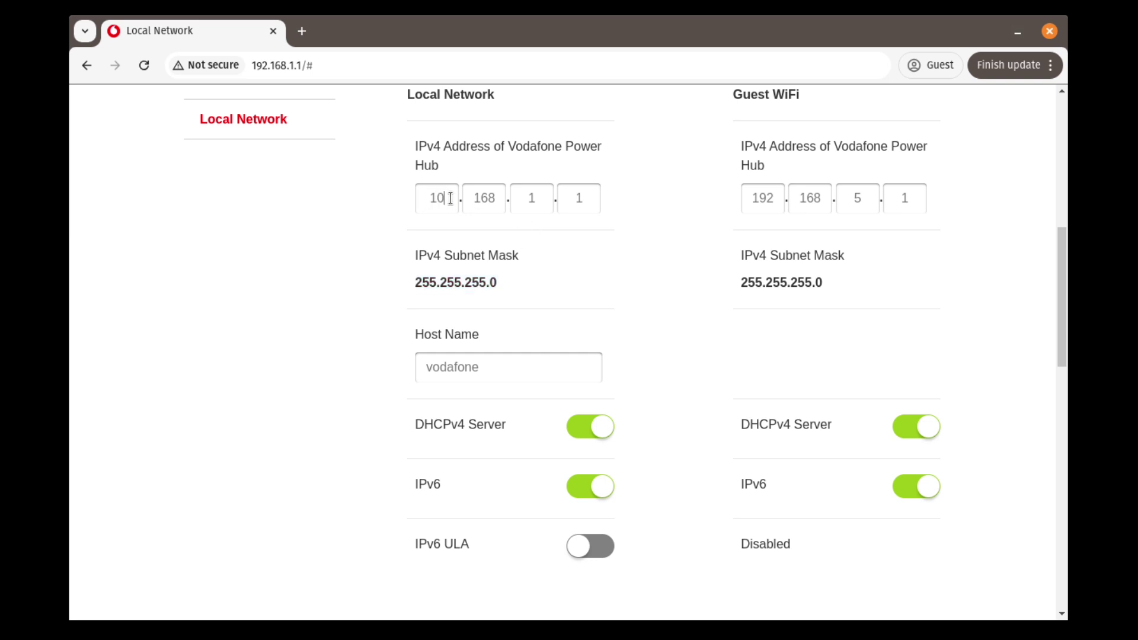
key(Tab)
text(136)
key(Tab)
text(24)
key(Tab)
click(520, 269)
Step: Toggle the DHCPv4 server off and back on, and set the lease time to 24 Hours
click(597, 431)
click(592, 431)
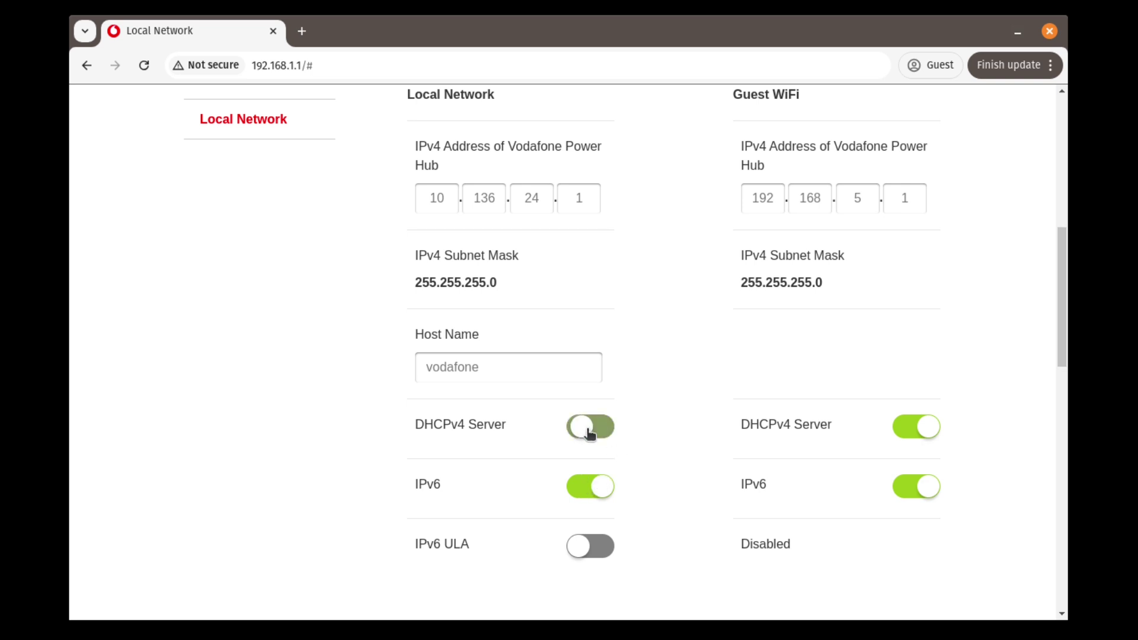
scroll(1061, 351, down, 2)
drag(1061, 350, 1061, 398)
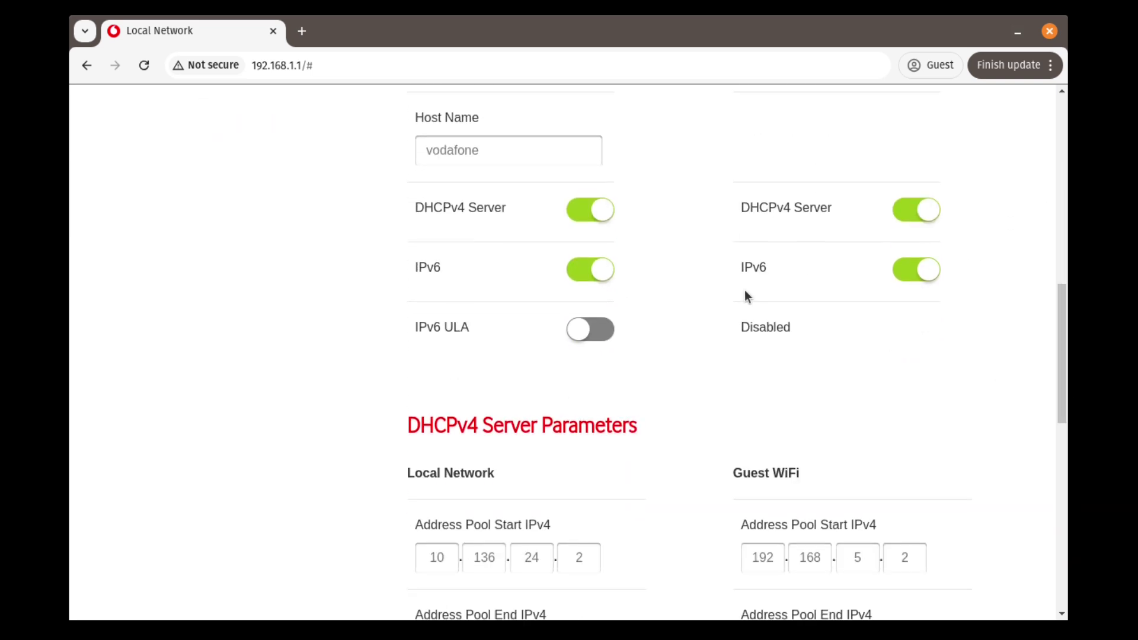
click(592, 211)
click(593, 211)
drag(1060, 364, 1035, 496)
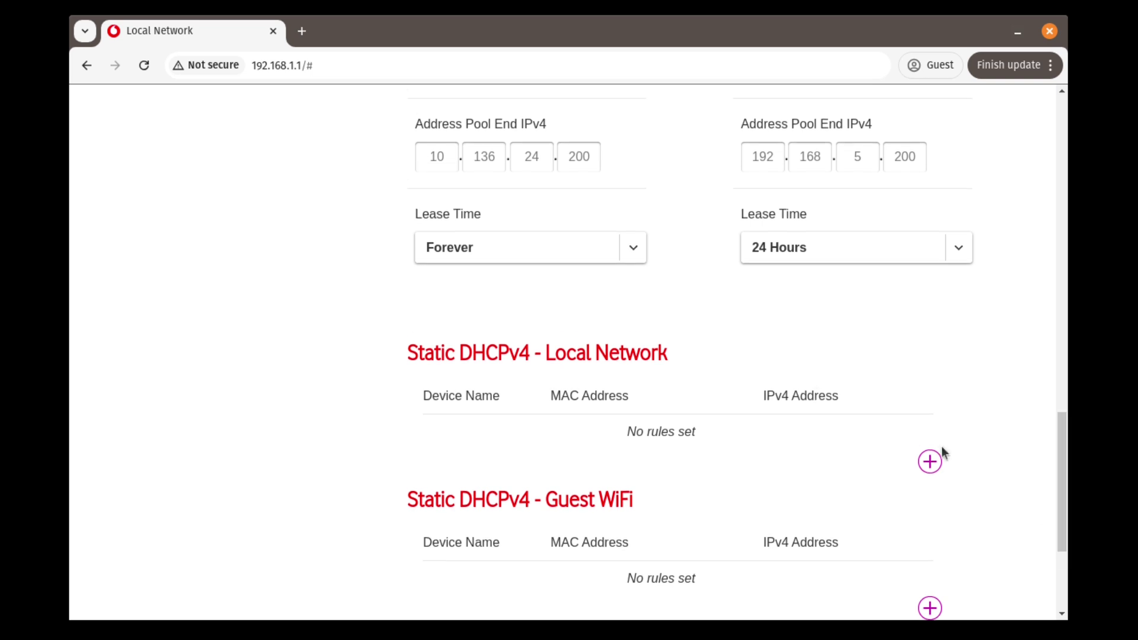
click(630, 252)
click(599, 337)
drag(1061, 436, 1061, 495)
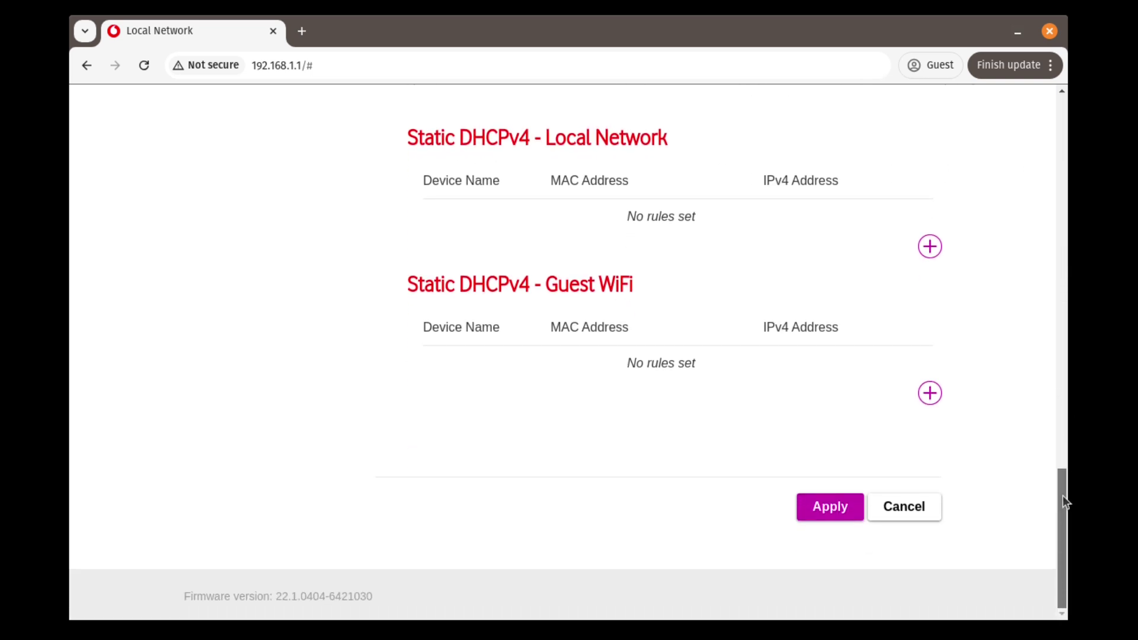
Step: Add a static DHCPv4 rule for the detected unknown device, then cancel all Local Network changes
click(929, 246)
click(503, 225)
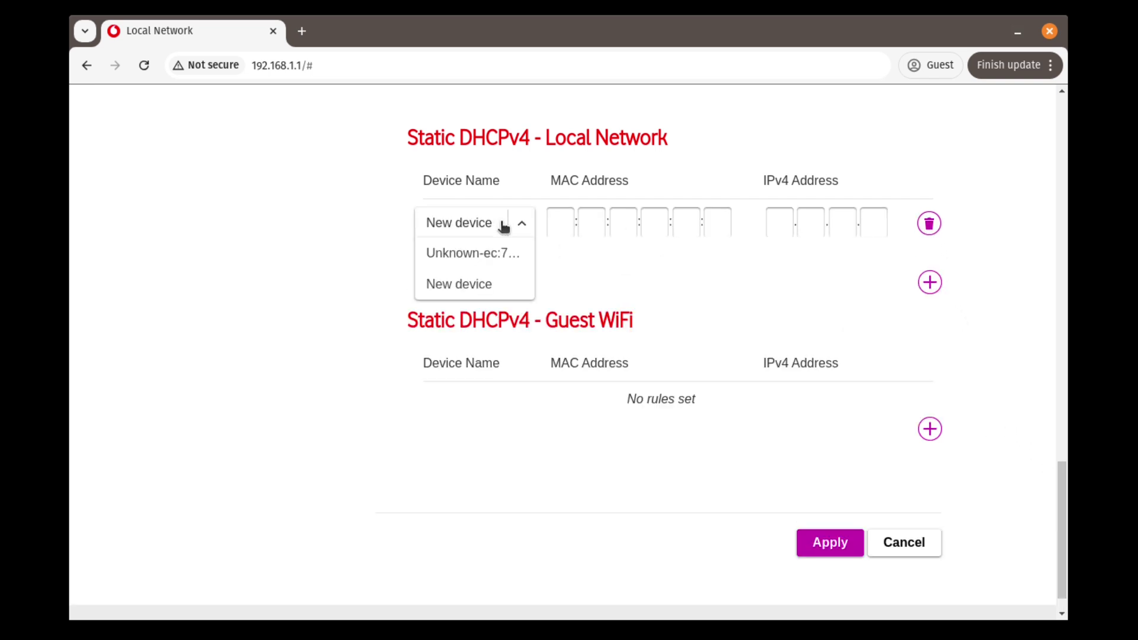
click(497, 254)
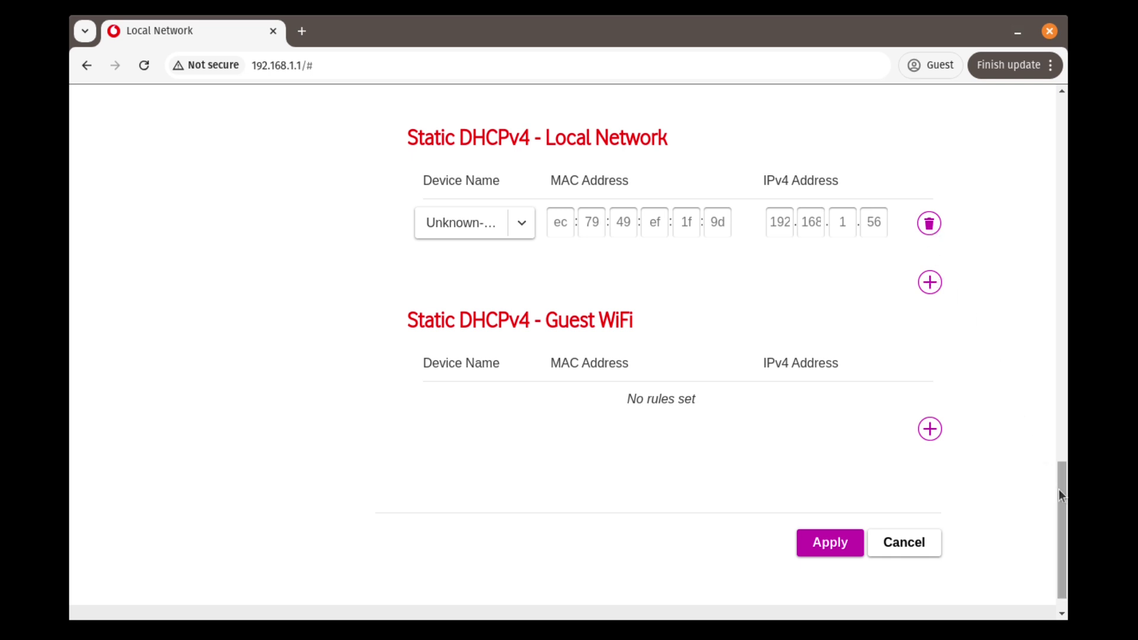
click(912, 551)
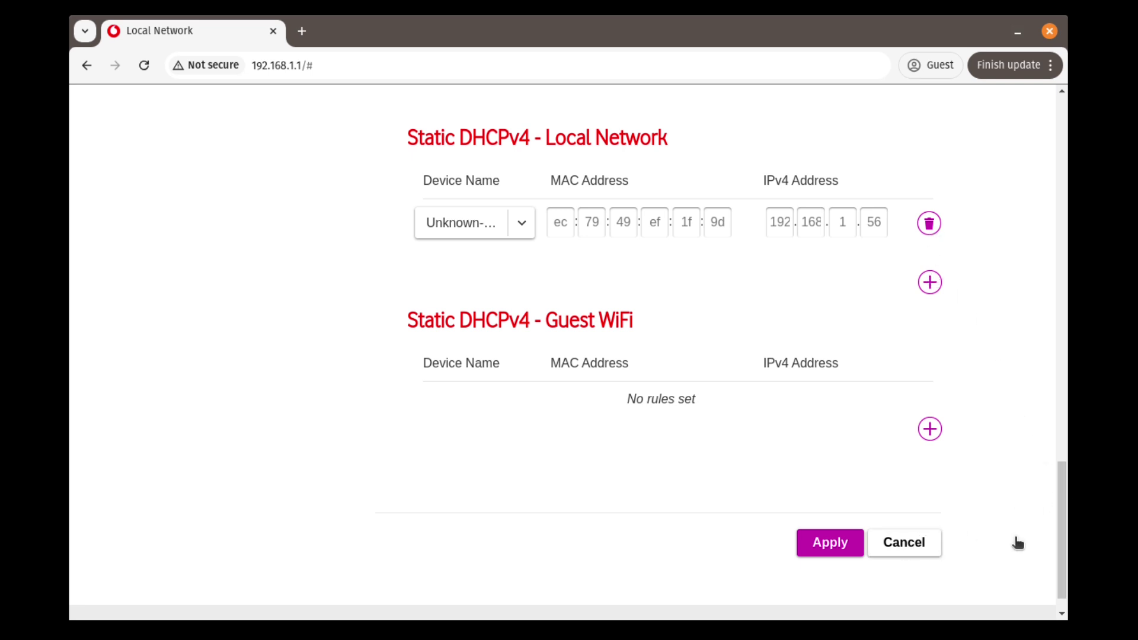
drag(1057, 525, 1036, 138)
Step: In Status & Support, bring up the Fibre Status page
click(871, 165)
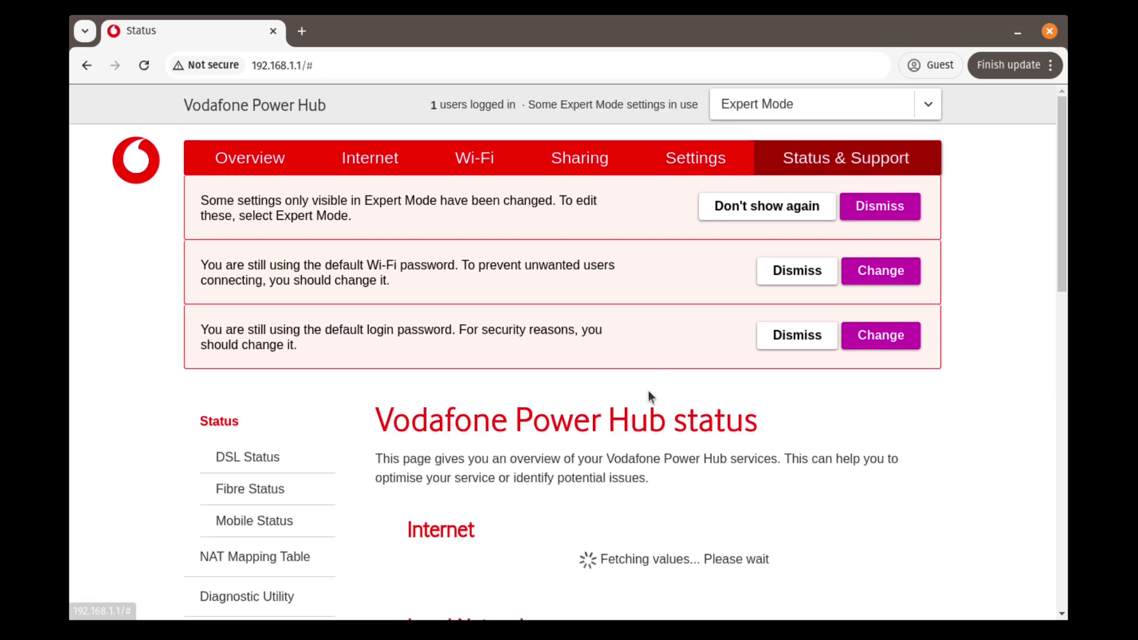
scroll(648, 389, down, 4)
scroll(536, 360, down, 2)
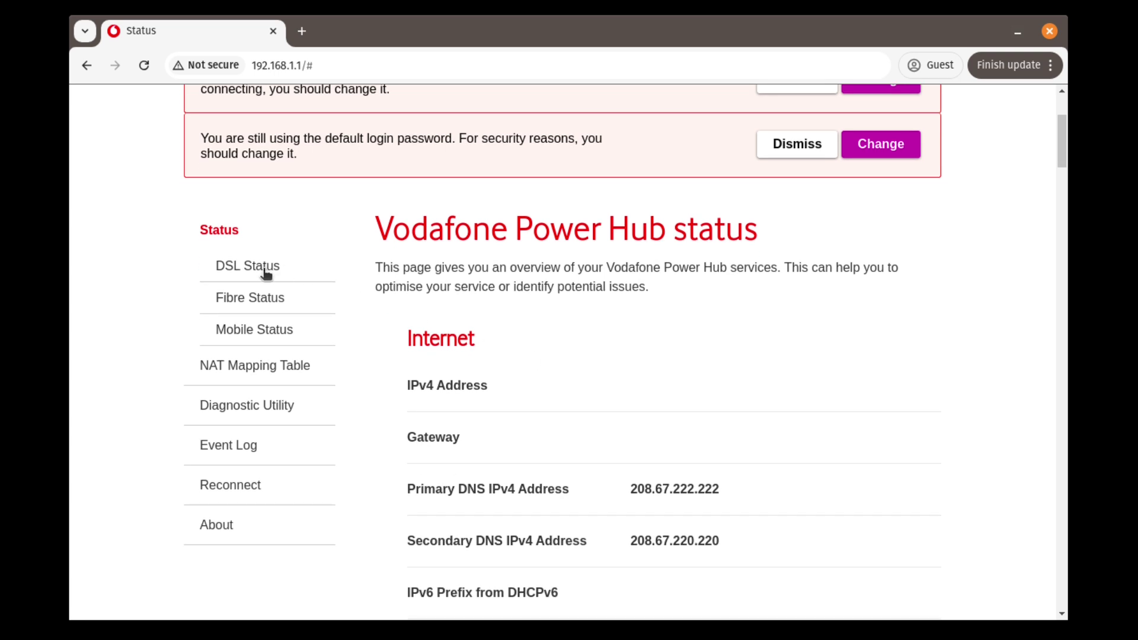
click(255, 301)
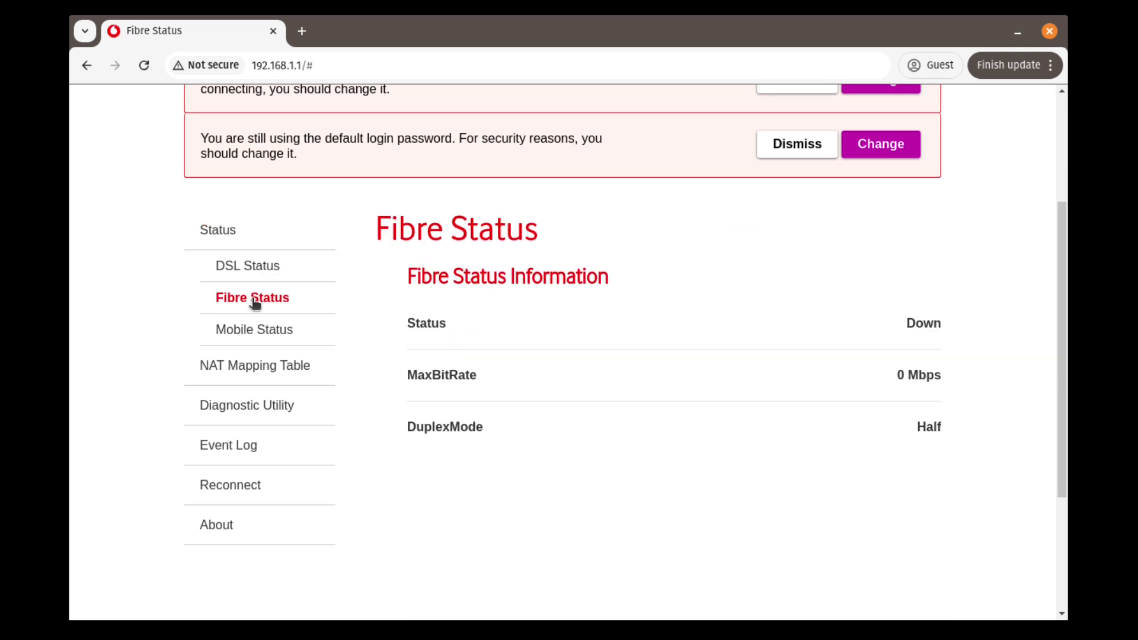
Step: View the Mobile Status details showing the connection Offline with 0.0.0.0 addresses
scroll(285, 237, down, 3)
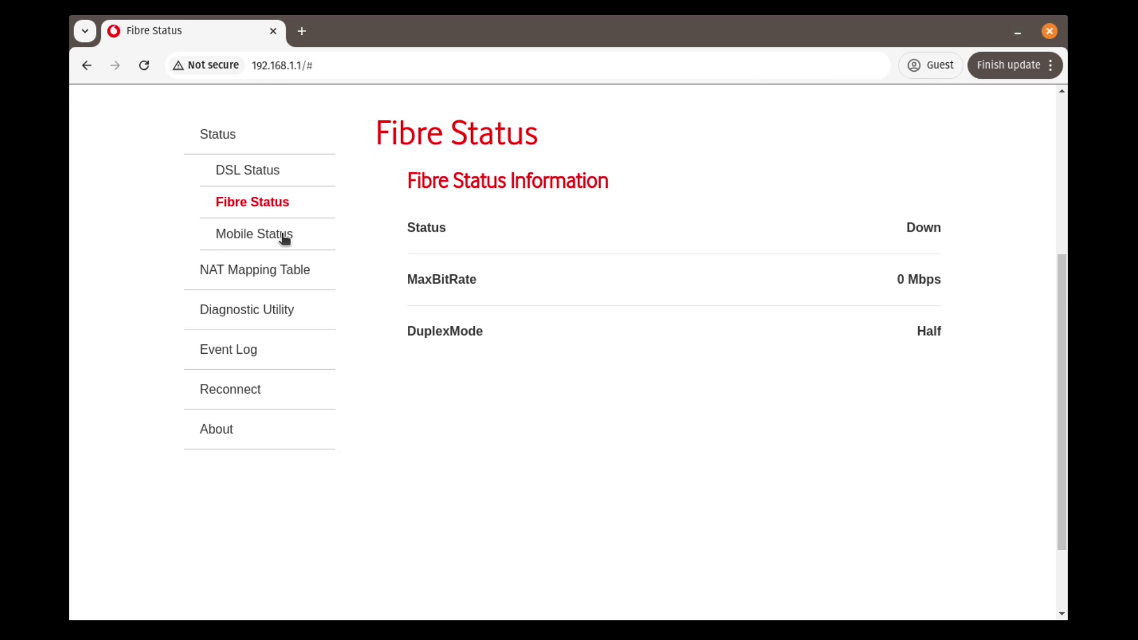
click(285, 237)
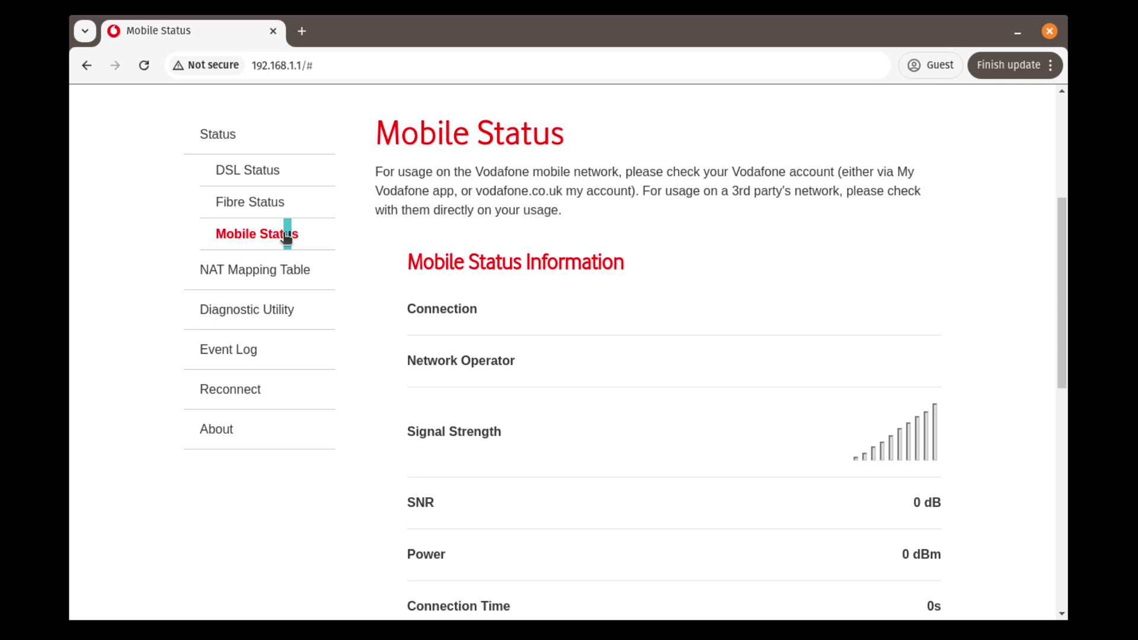
drag(1058, 248, 1043, 209)
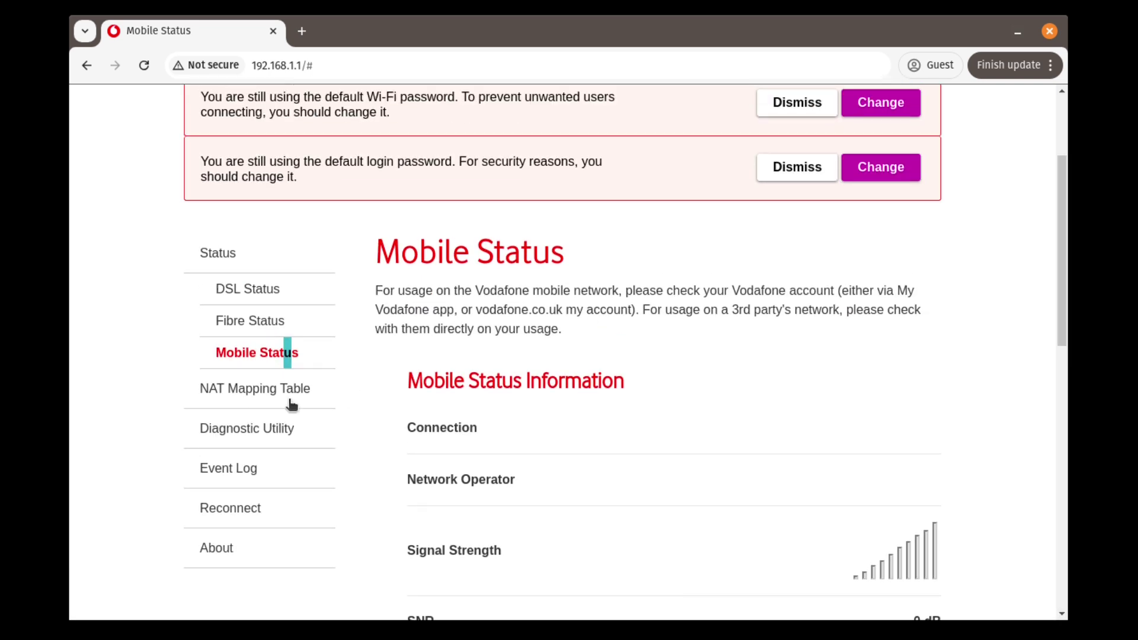
Step: From the NAT Mapping Table page, download the NAT address table as ipv4Session.csv
click(287, 392)
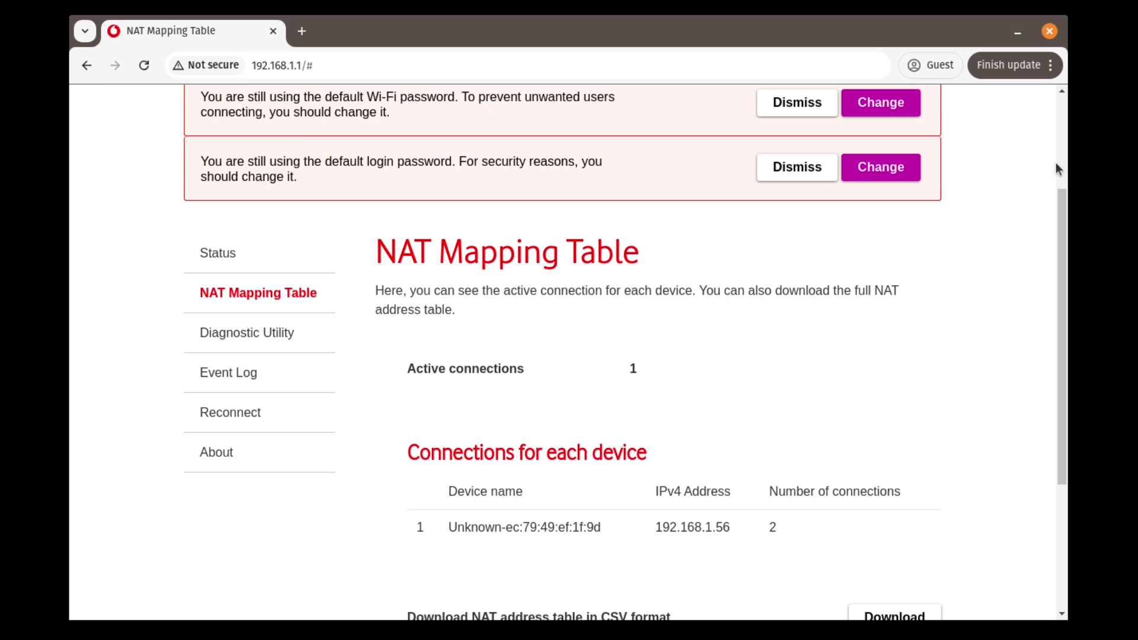
scroll(1051, 237, down, 3)
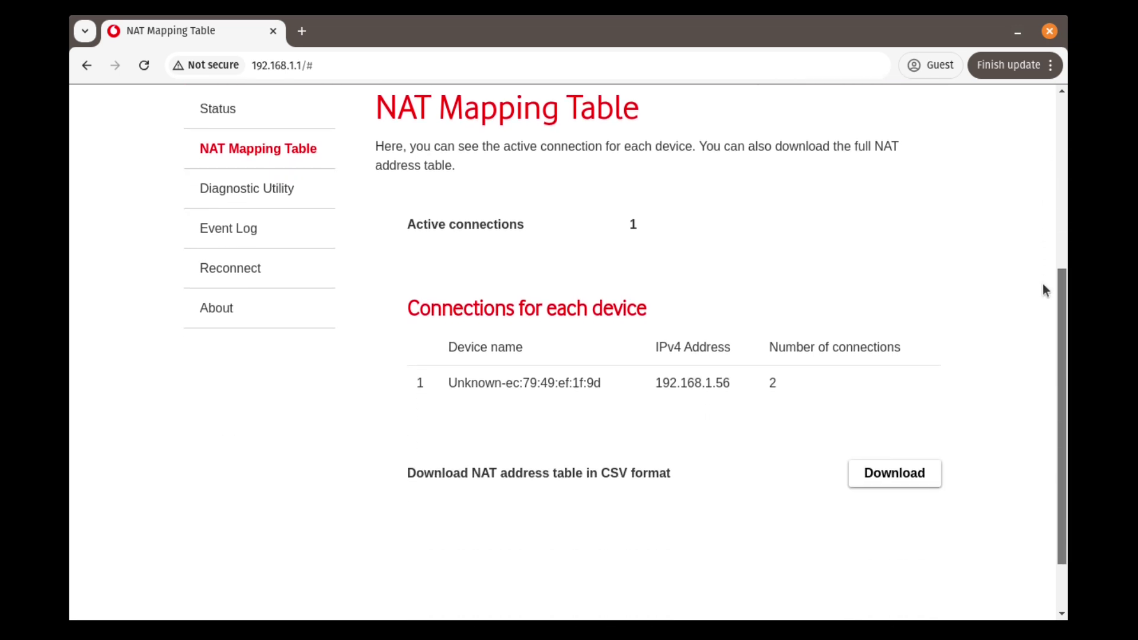
scroll(1044, 279, up, 2)
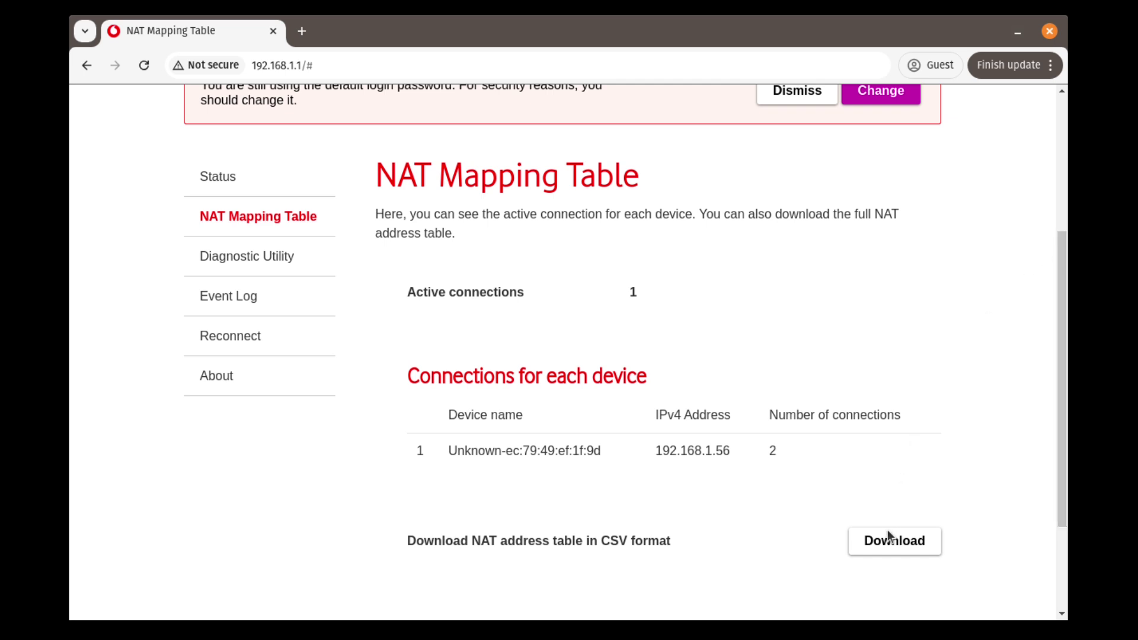
click(902, 545)
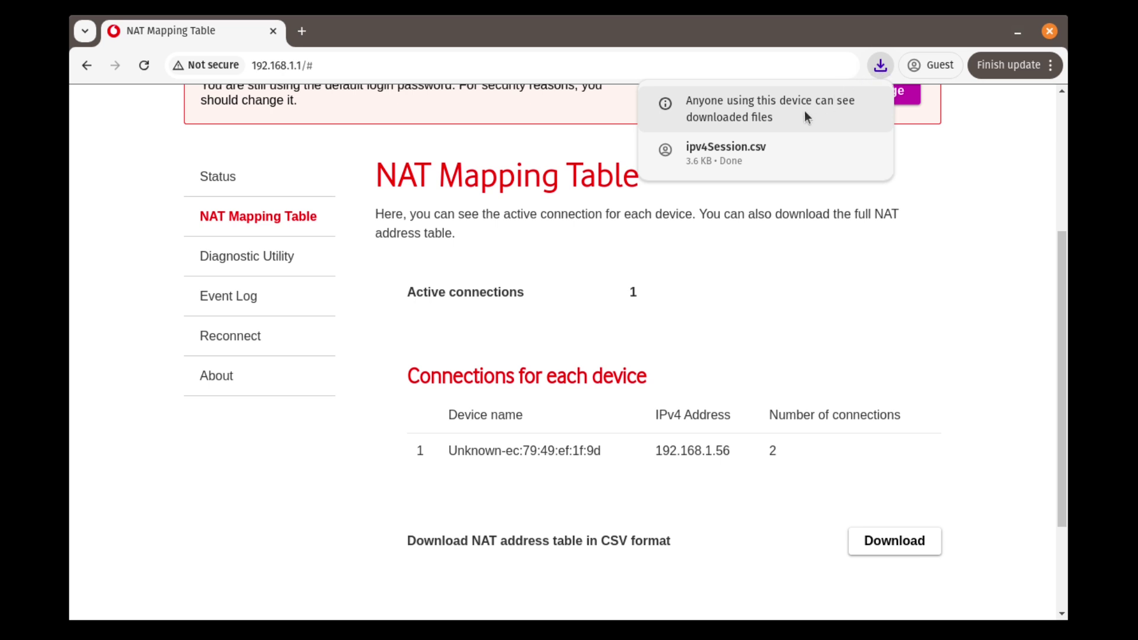
Step: Open ipv4Session.csv in LibreOffice Calc and scroll across its 17 session rows
click(752, 148)
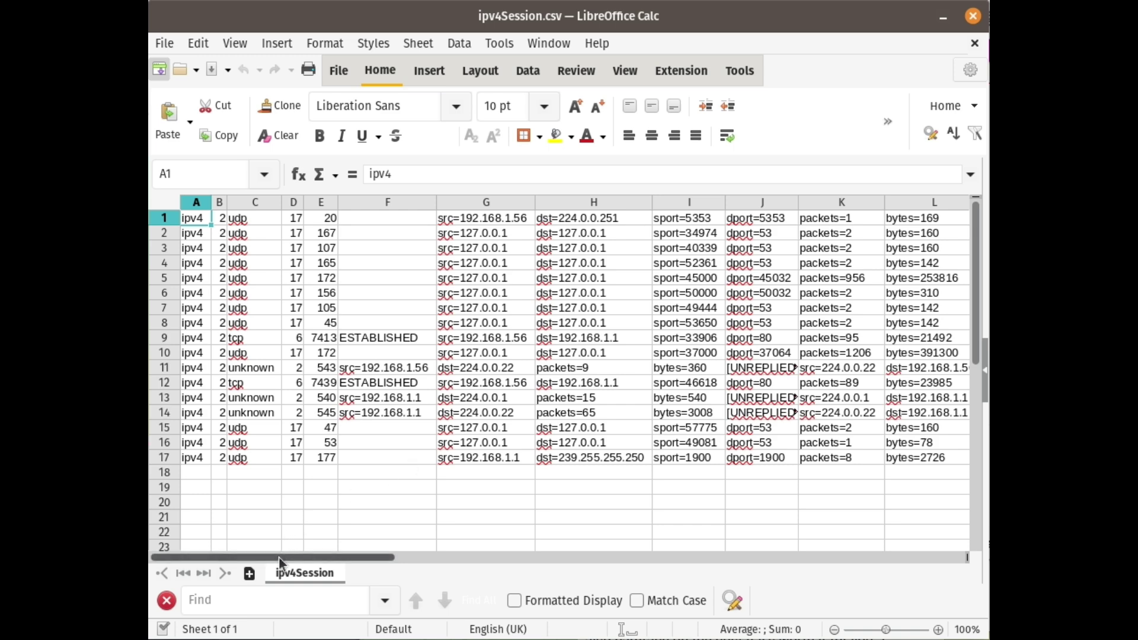
drag(279, 556, 160, 574)
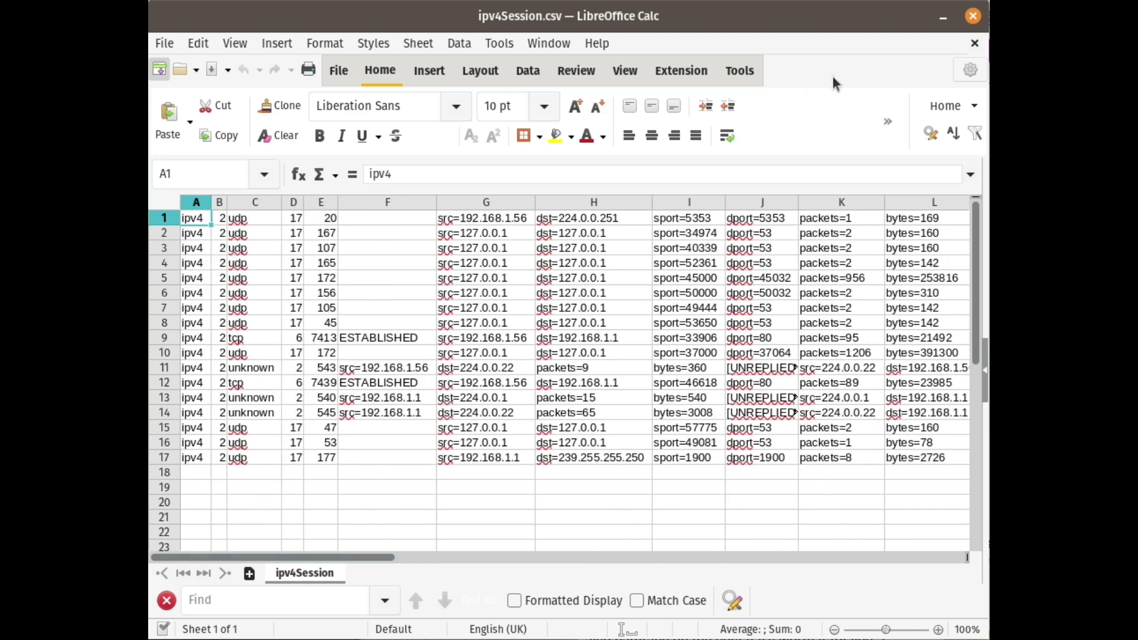
Step: Close the spreadsheet and go to the Event Log page via Diagnostic Utility
click(973, 16)
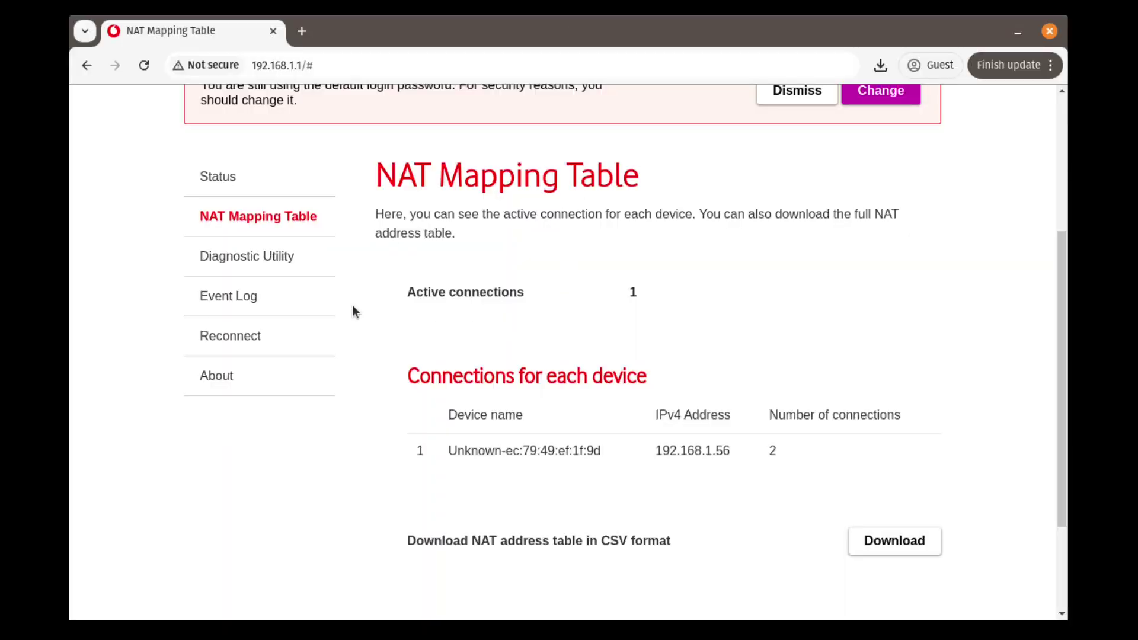
click(261, 267)
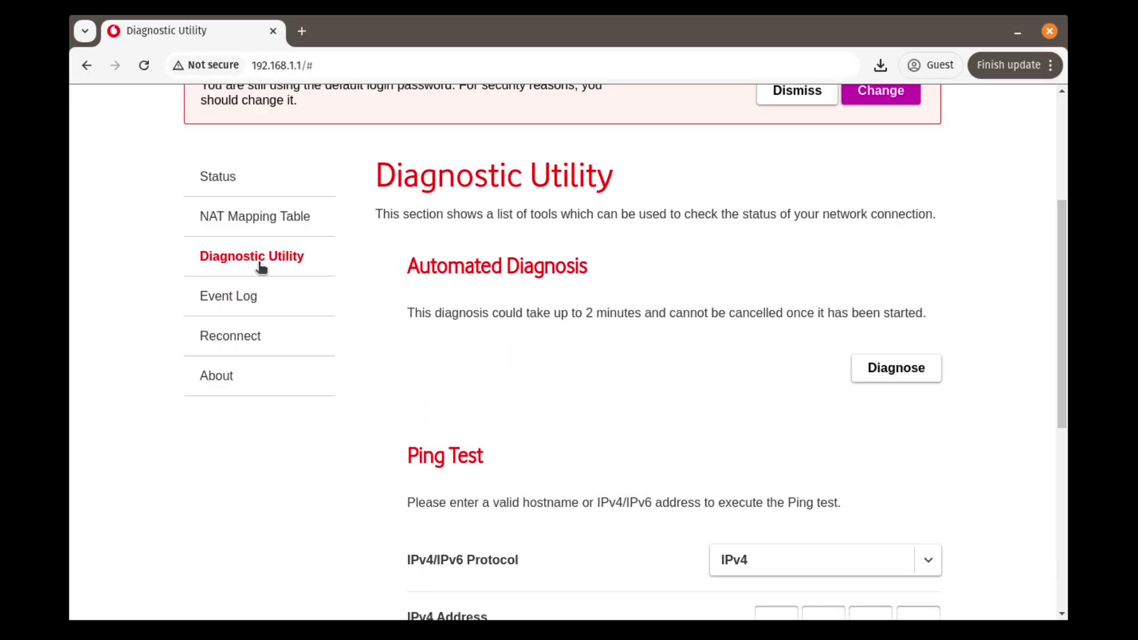
scroll(710, 402, down, 6)
scroll(710, 403, up, 2)
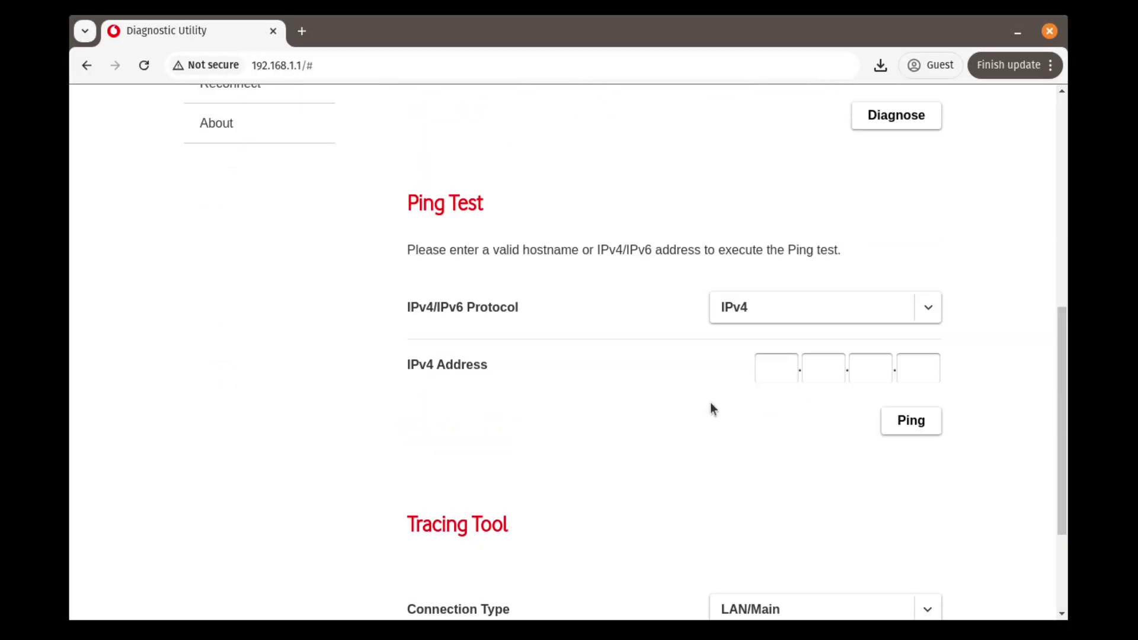
scroll(710, 403, up, 6)
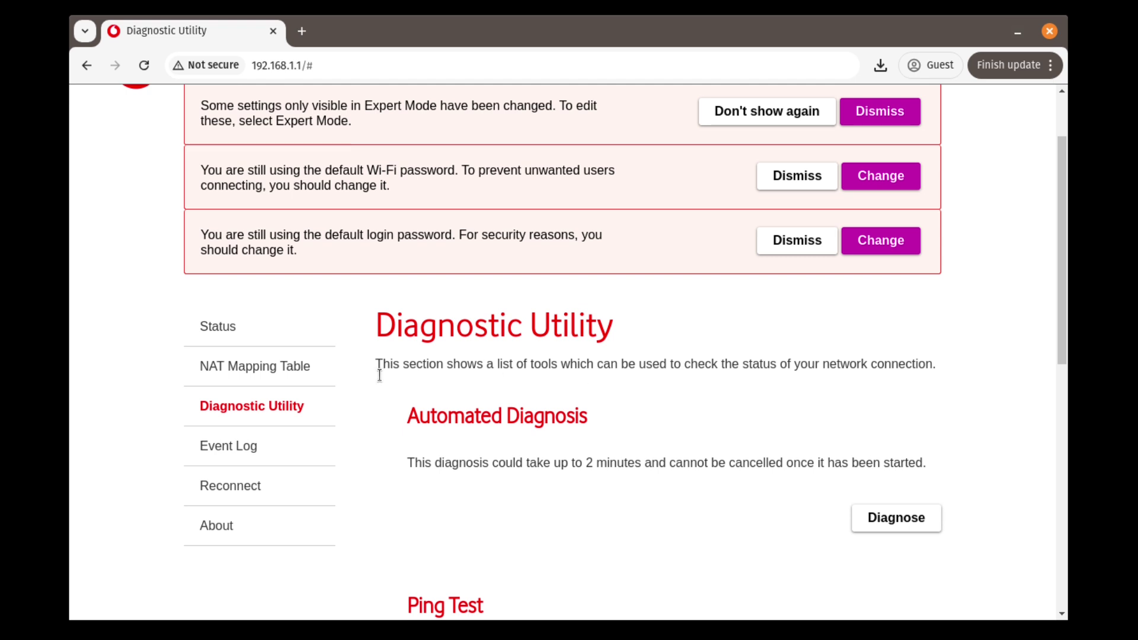
click(239, 451)
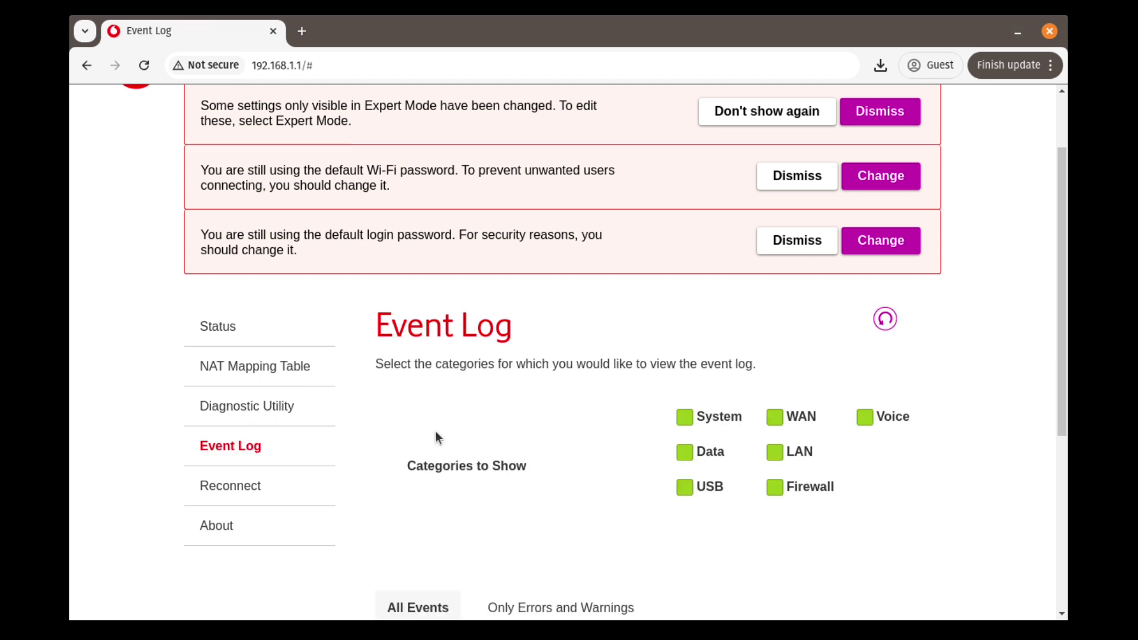
scroll(489, 423, down, 3)
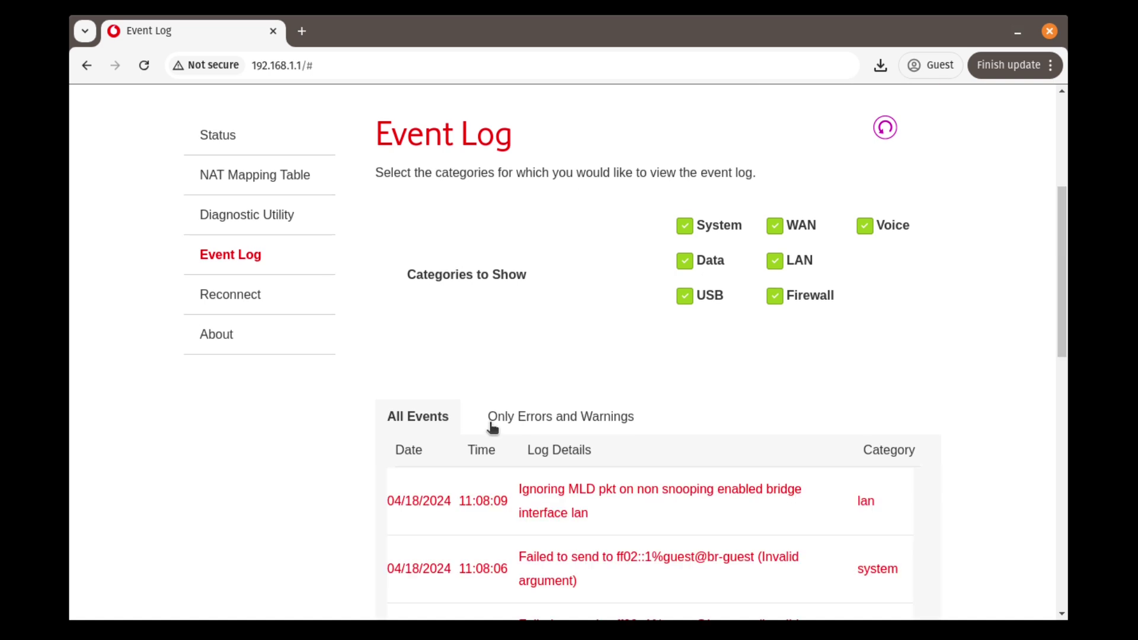
scroll(935, 385, down, 3)
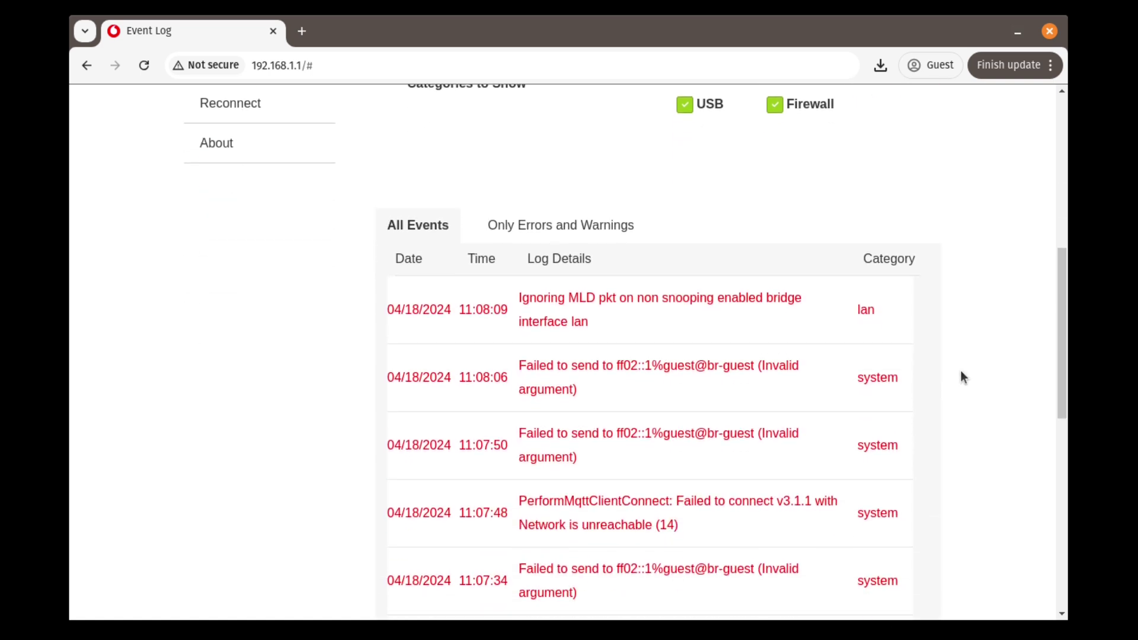
scroll(961, 377, down, 2)
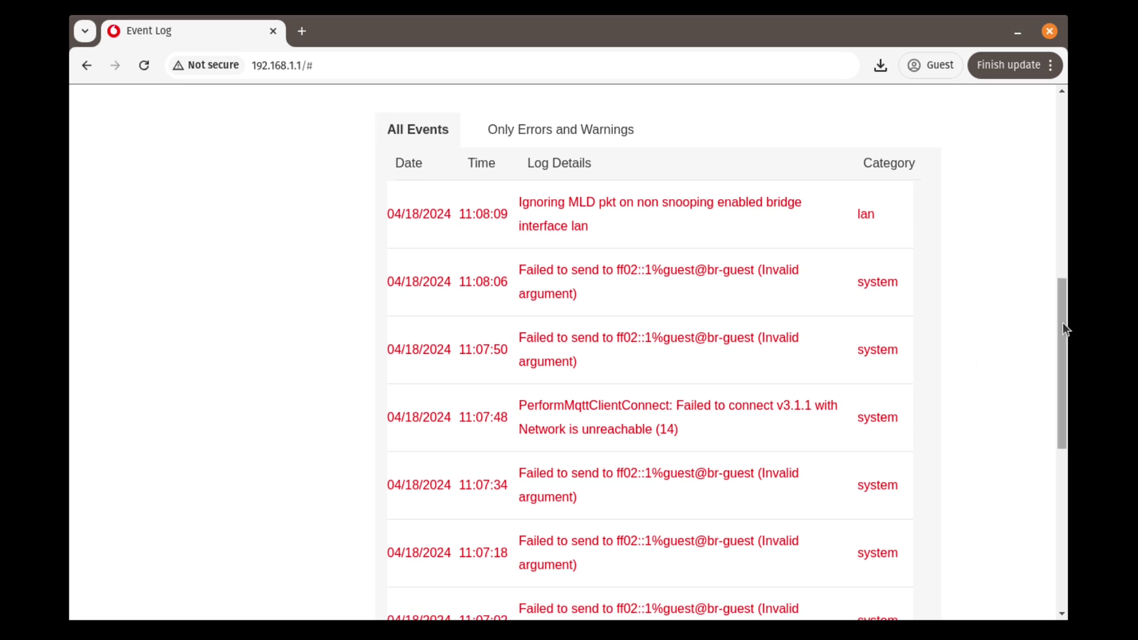
drag(1062, 323, 1037, 468)
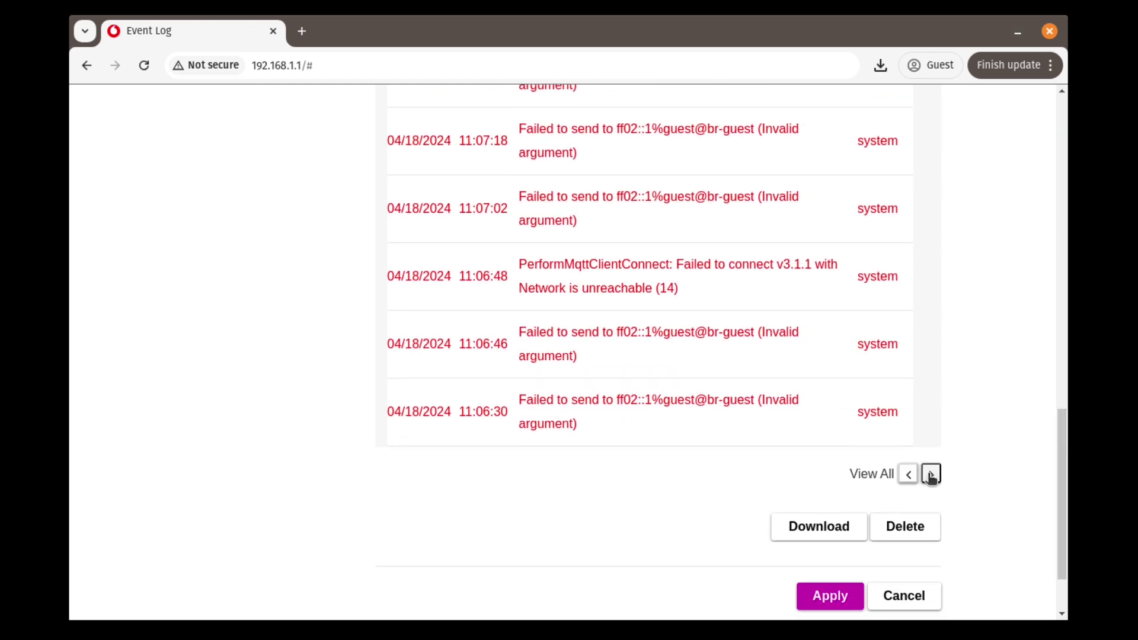
Step: Expand the Event Log with View All and scroll through the 04/18/2024 entries
click(877, 477)
drag(1061, 116, 1060, 137)
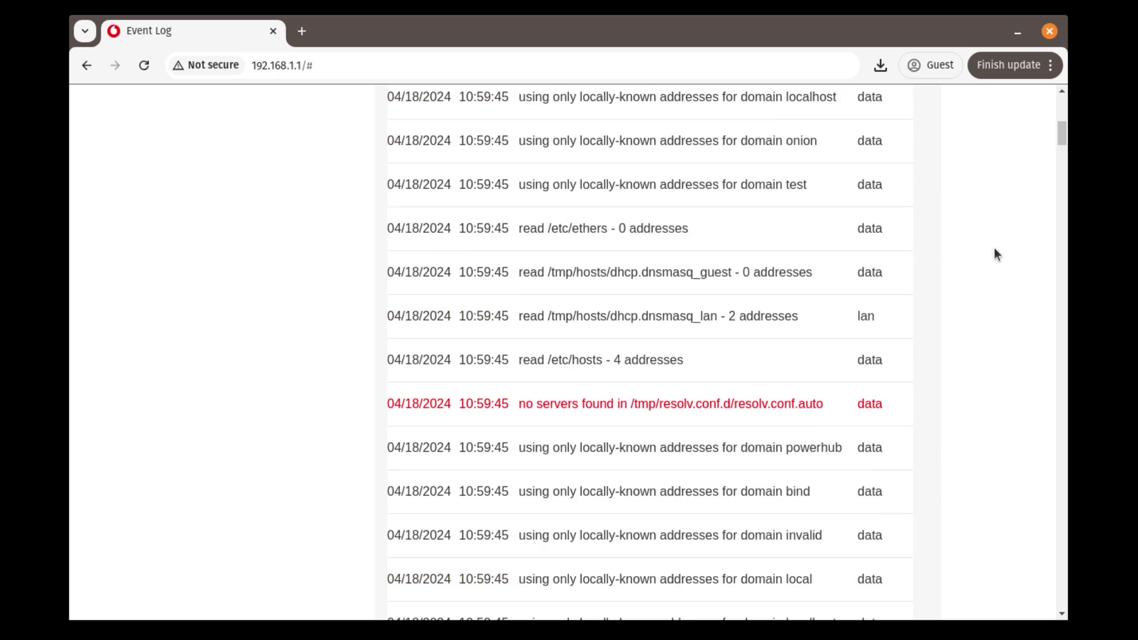
scroll(995, 249, down, 2)
scroll(994, 249, down, 12)
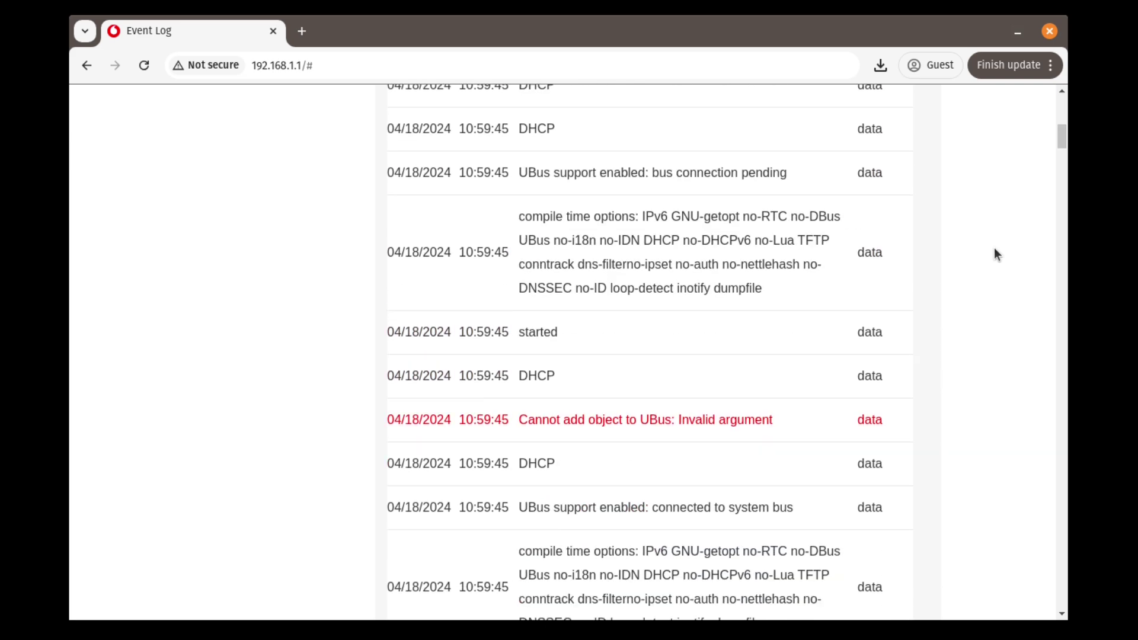
scroll(994, 249, down, 10)
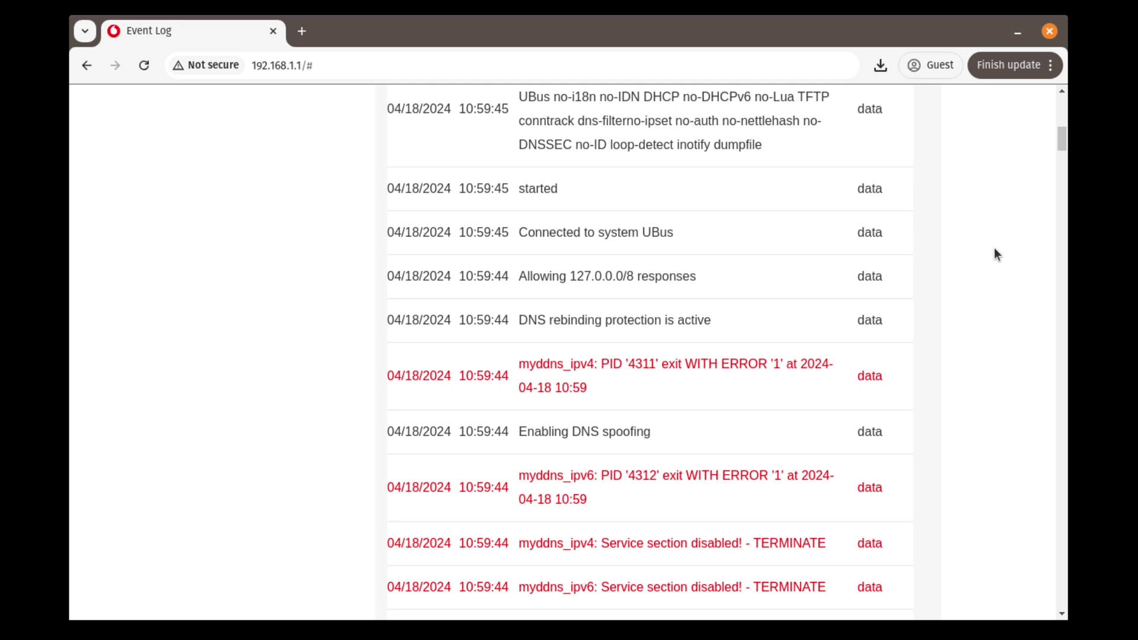
scroll(994, 249, down, 2)
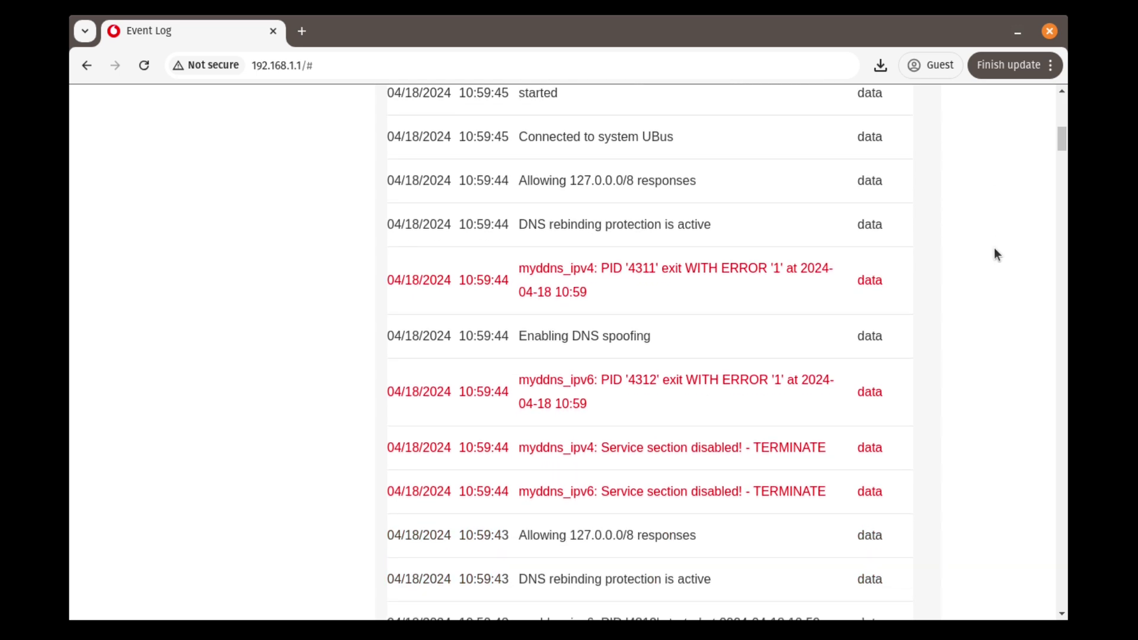
scroll(993, 254, down, 2)
scroll(993, 253, down, 2)
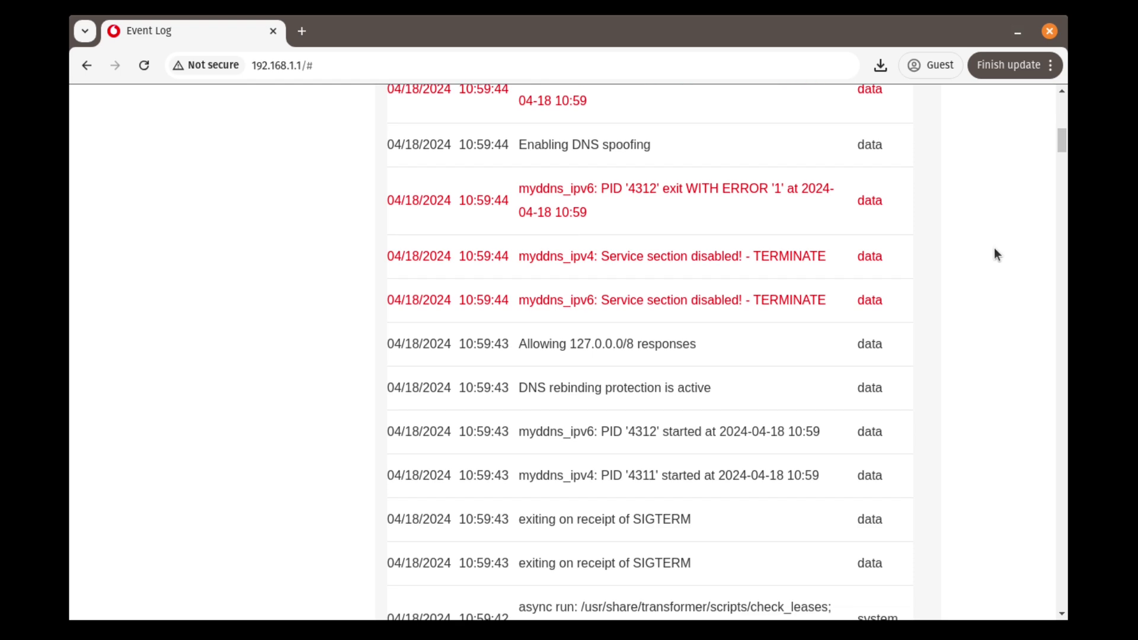
scroll(993, 248, down, 4)
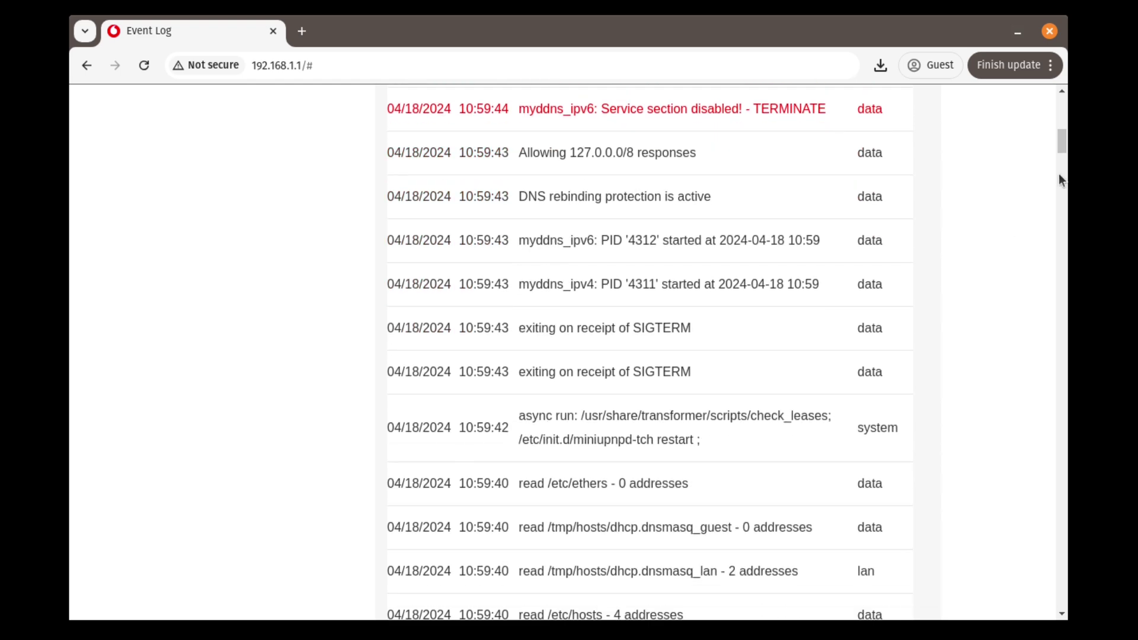
scroll(1061, 144, down, 6)
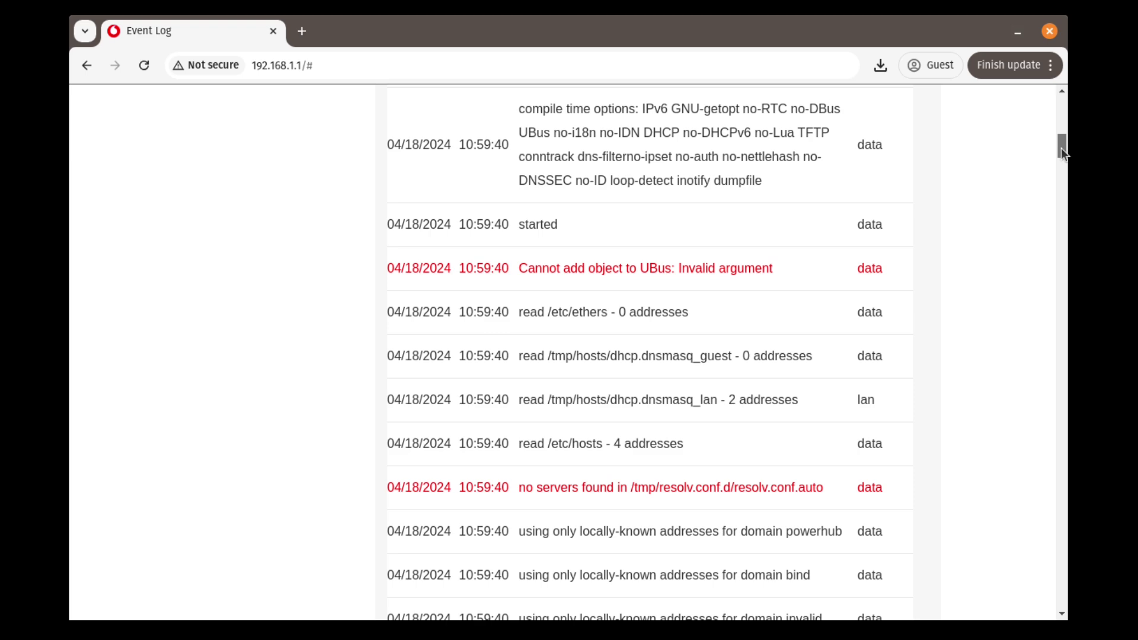
drag(1061, 148, 1061, 492)
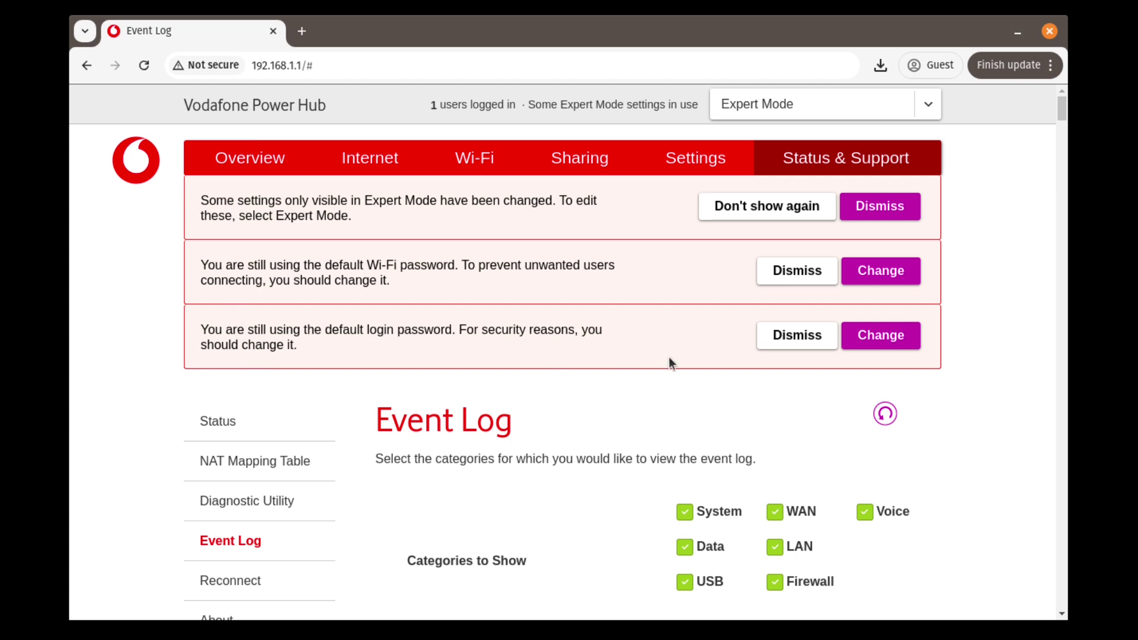
Step: Look over the Reconnect page, then show the About page's software packages and licences
scroll(388, 429, down, 1)
scroll(388, 429, down, 3)
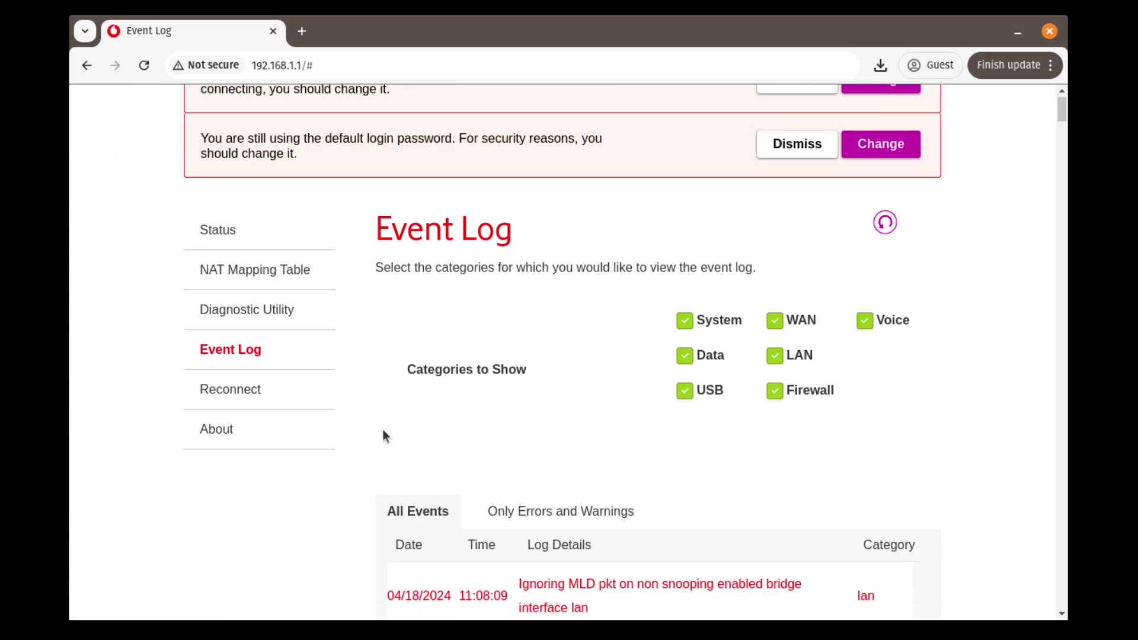
click(240, 394)
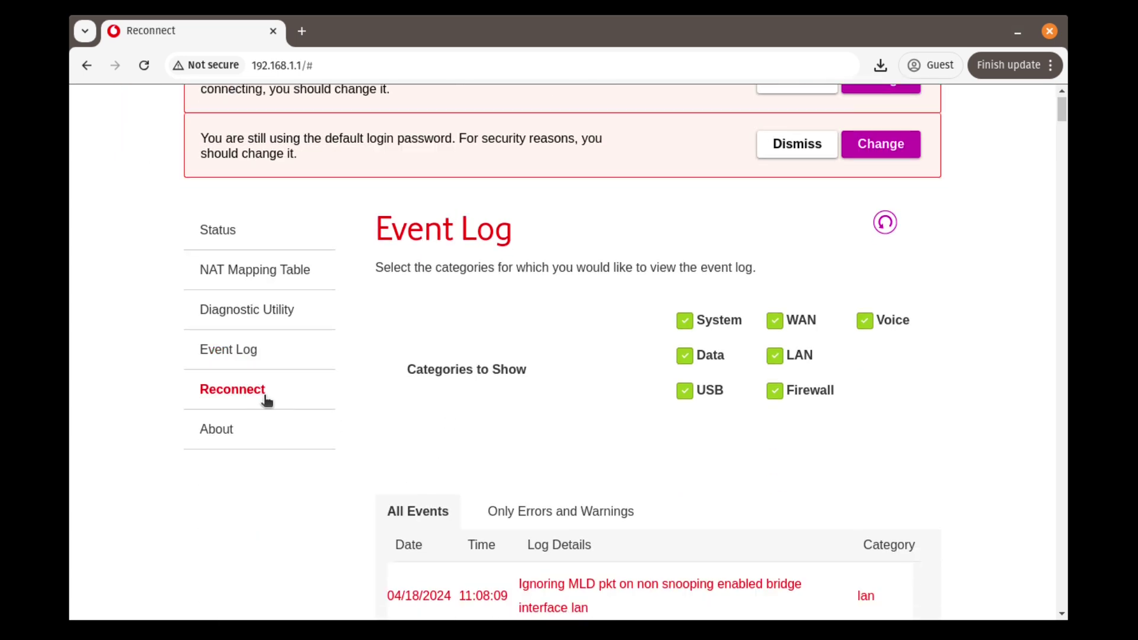
scroll(389, 389, down, 5)
scroll(391, 385, down, 4)
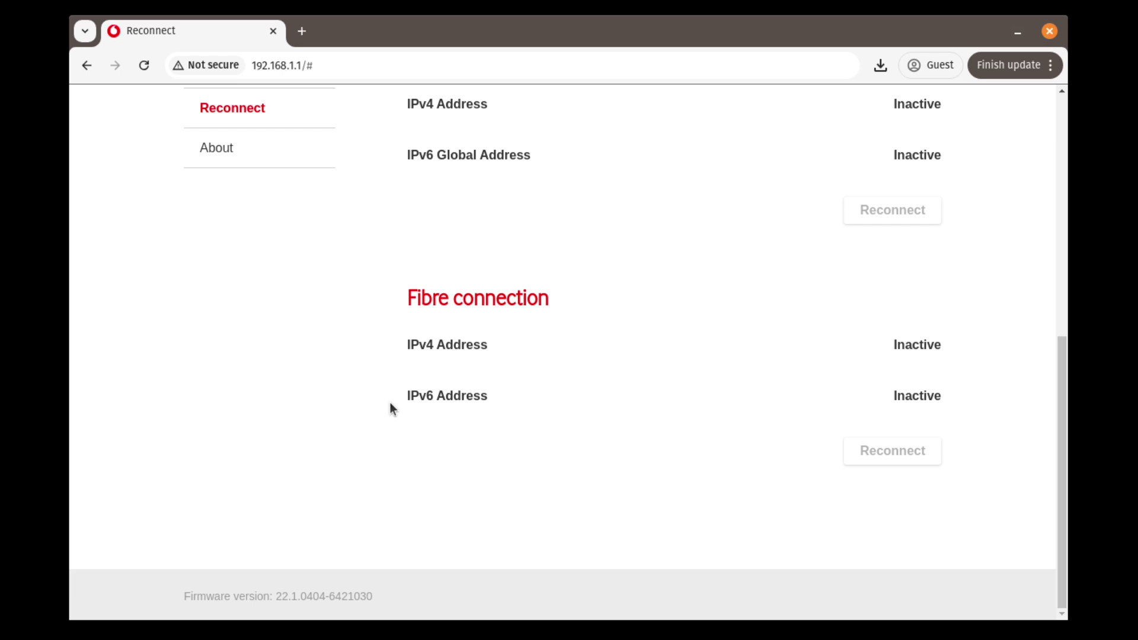
click(236, 151)
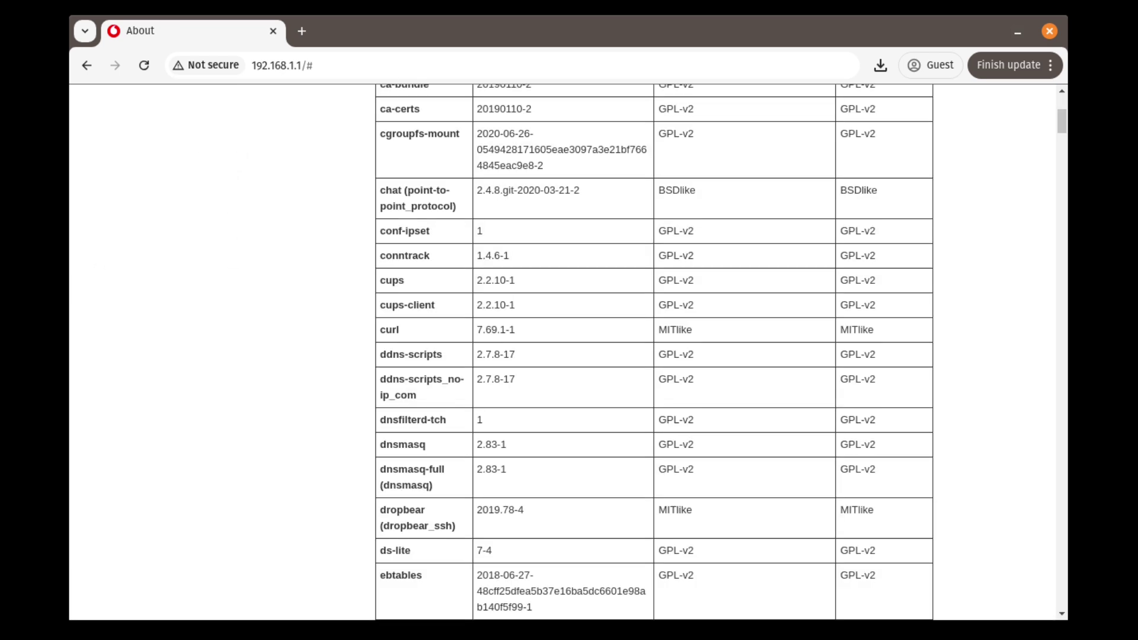